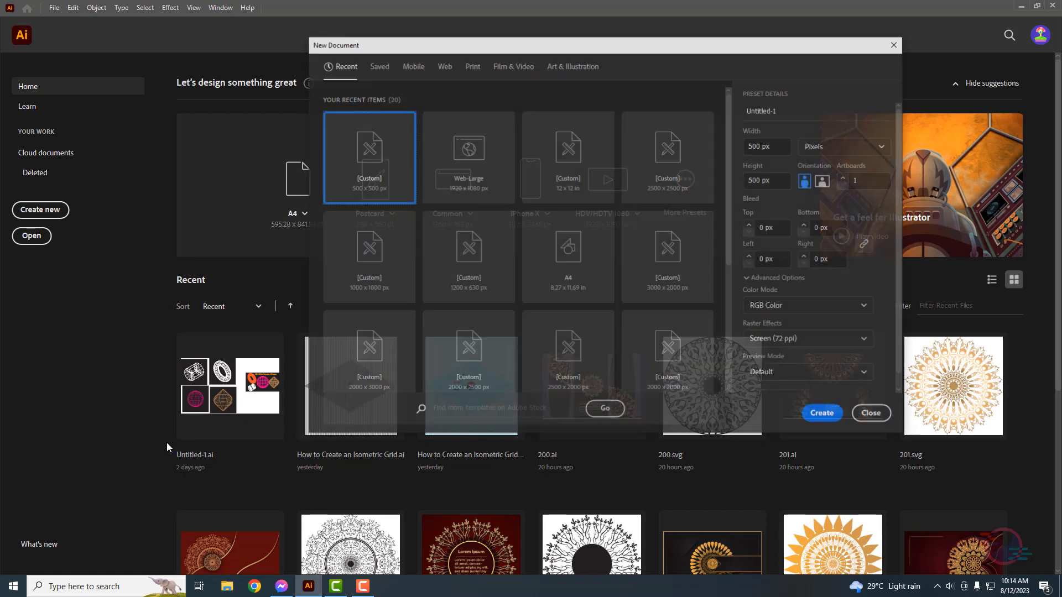
# Step: Create a new document from the Web-Large 1920 x 1080 px preset
pyautogui.click(412, 65)
pyautogui.click(443, 65)
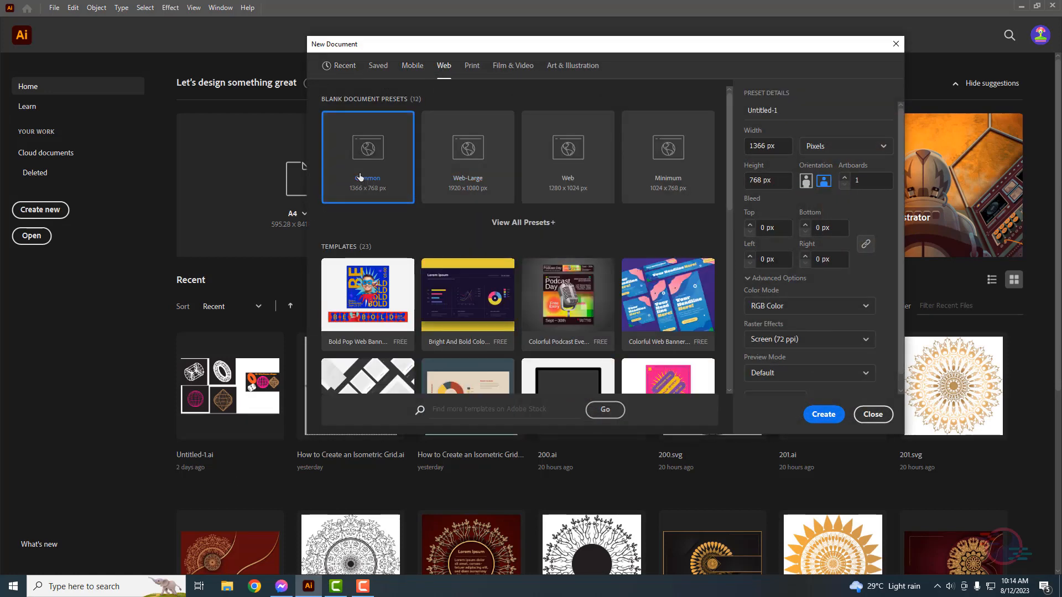
pyautogui.click(468, 166)
pyautogui.click(827, 420)
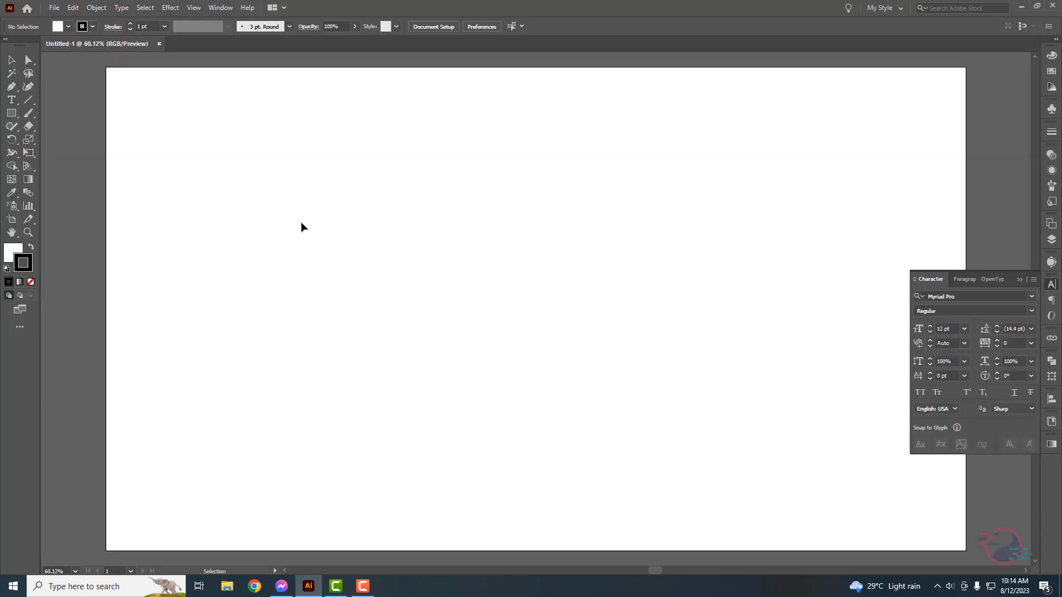
# Step: Set the fill to none and bring the black stroke forward as the active colour
pyautogui.click(14, 253)
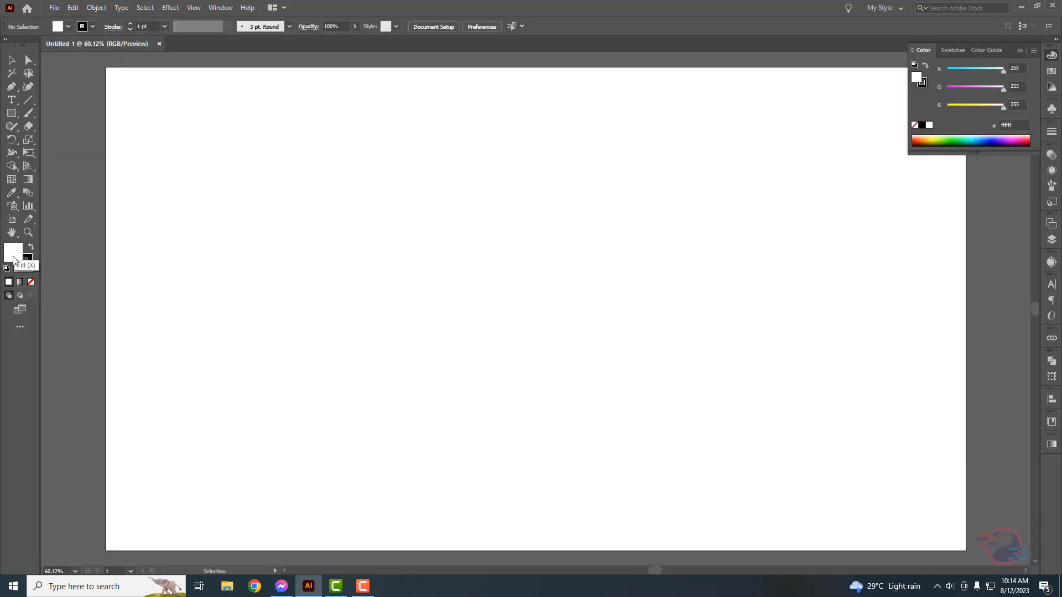
pyautogui.click(30, 282)
pyautogui.click(31, 270)
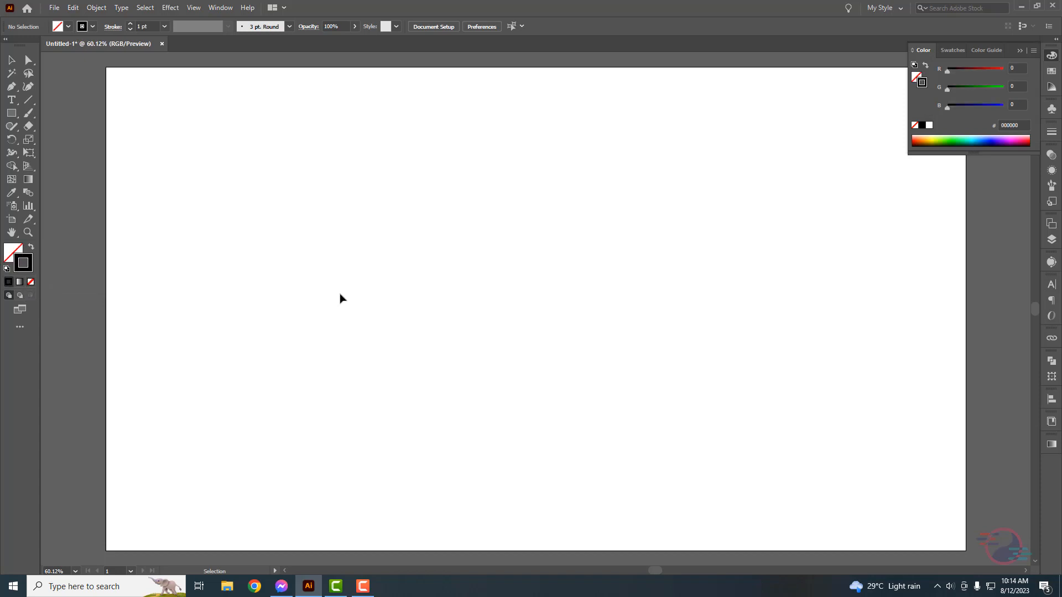
# Step: Draw a tall, narrow ellipse about 149 px wide and 405 px high in the upper middle of the artboard
pyautogui.click(11, 115)
pyautogui.rightClick(11, 113)
pyautogui.click(43, 141)
pyautogui.moveTo(463, 146); pyautogui.dragTo(528, 328)
pyautogui.press('v')
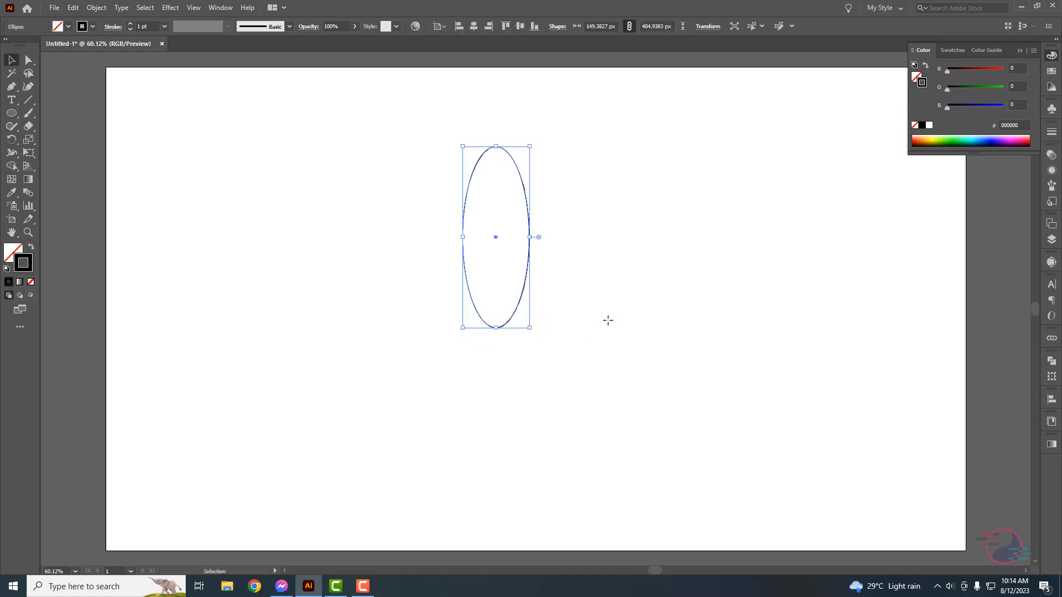
# Step: Set the ellipse's stroke weight to 2 pt and deselect it
pyautogui.moveTo(589, 200); pyautogui.dragTo(469, 299)
pyautogui.doubleClick(138, 26)
pyautogui.write('2')
pyautogui.press('Return')
pyautogui.moveTo(575, 205); pyautogui.dragTo(496, 279)
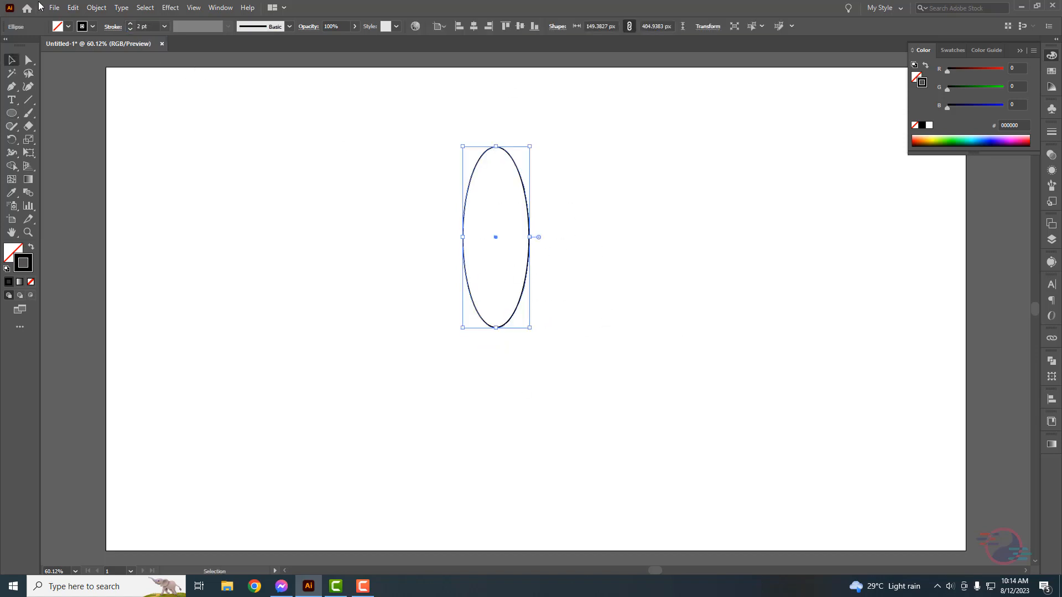
pyautogui.click(536, 201)
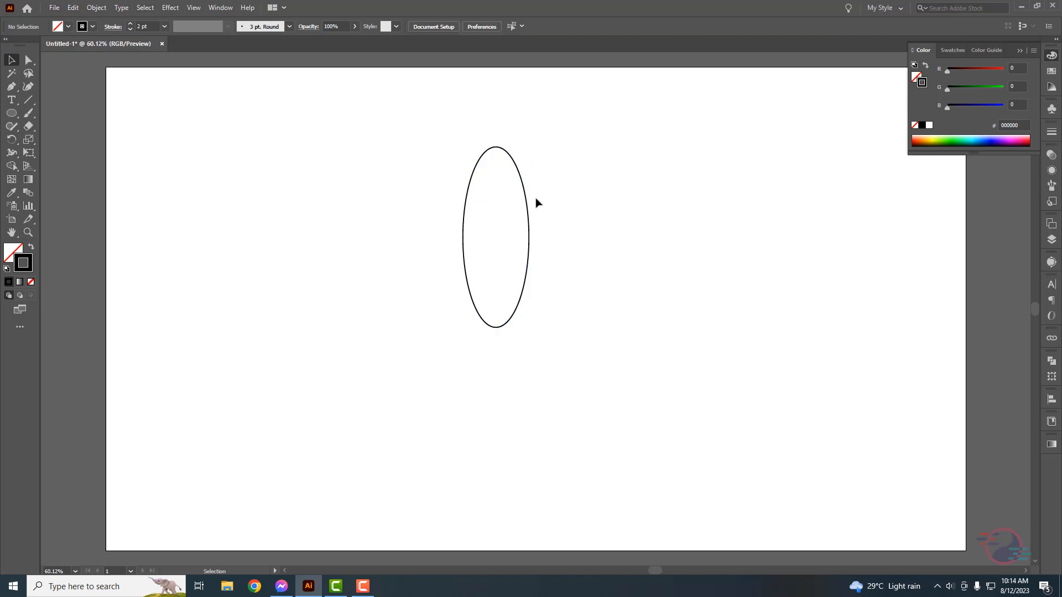
# Step: Centre the ellipse horizontally and vertically on the artboard and keep it selected
pyautogui.click(528, 204)
pyautogui.click(474, 29)
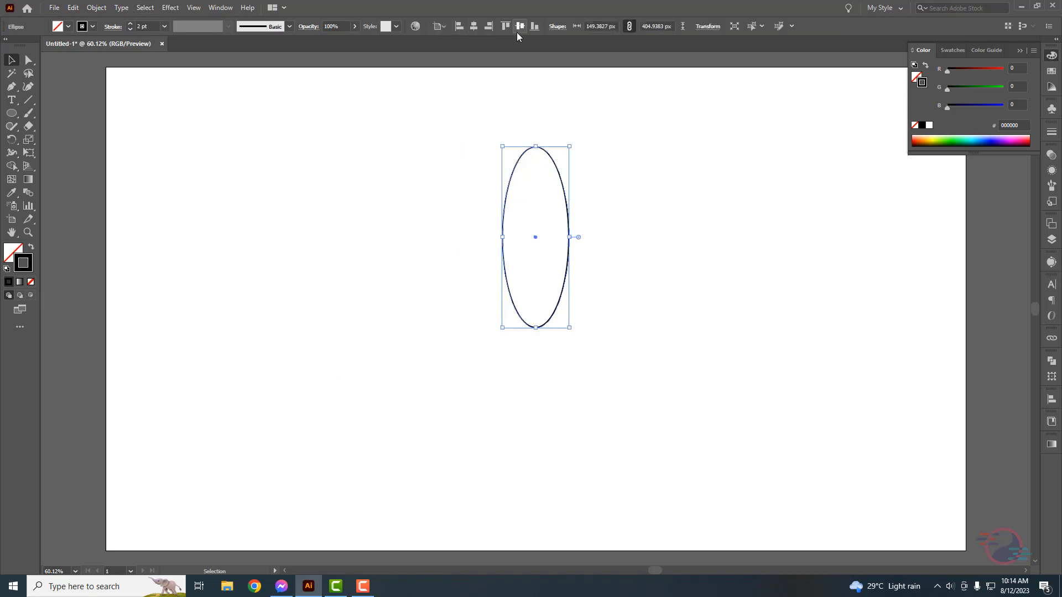
pyautogui.click(520, 28)
pyautogui.click(638, 254)
pyautogui.moveTo(638, 254); pyautogui.dragTo(494, 223)
pyautogui.hotkey('ctrl', 'a')
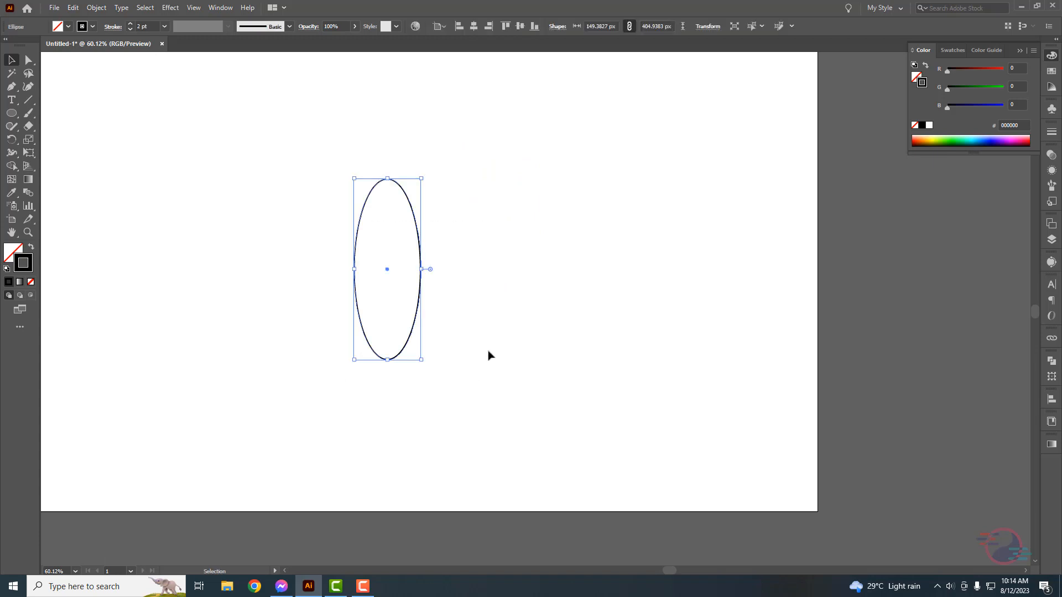
# Step: Start a Distort & Transform > Transform effect on the ellipse with a rotation angle of 15°
pyautogui.click(171, 8)
pyautogui.moveTo(213, 99)
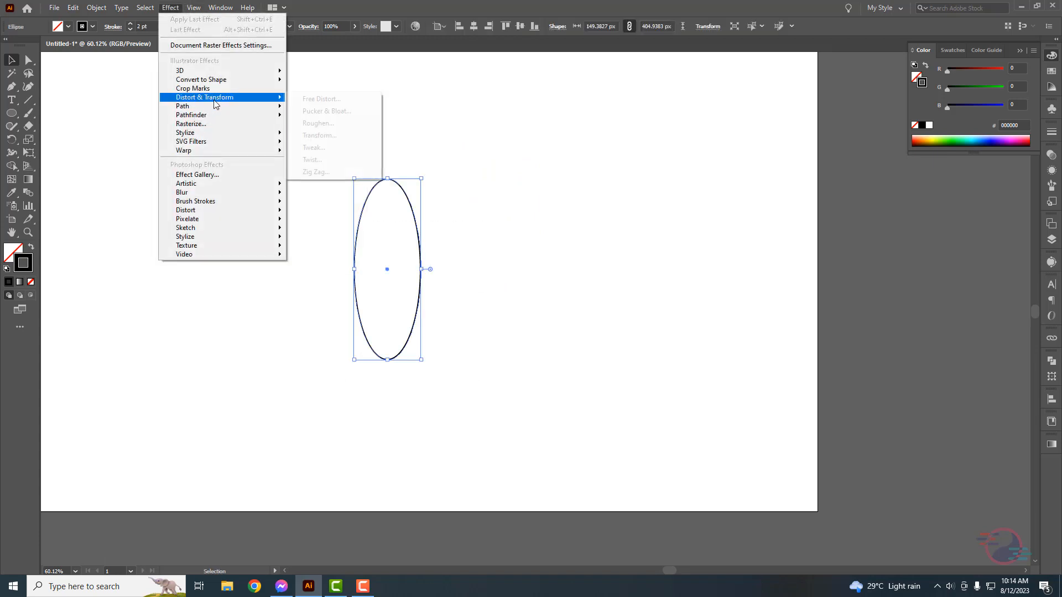
pyautogui.click(319, 135)
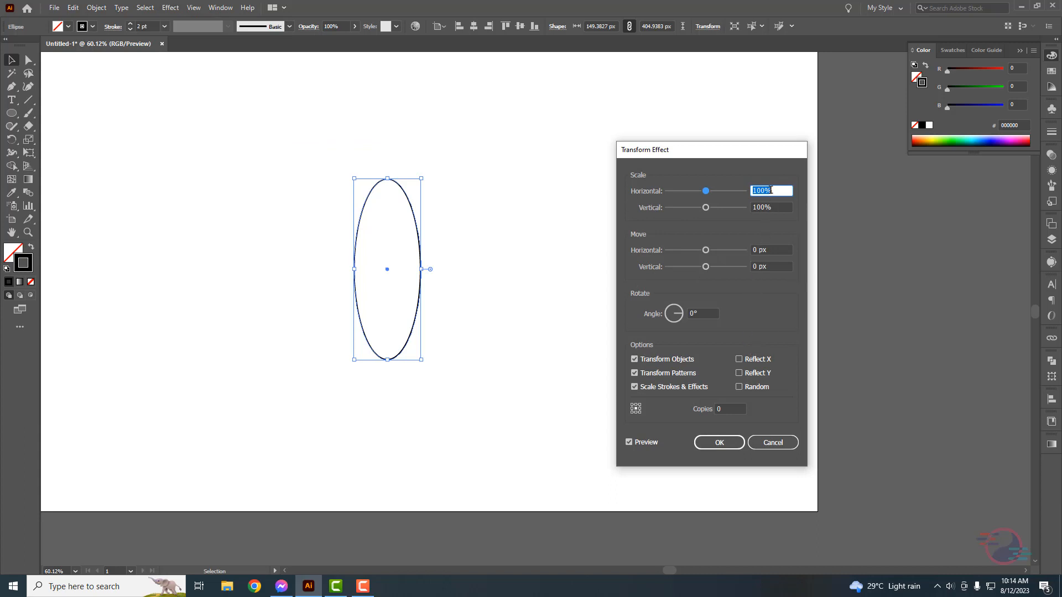
pyautogui.doubleClick(693, 314)
pyautogui.write('5')
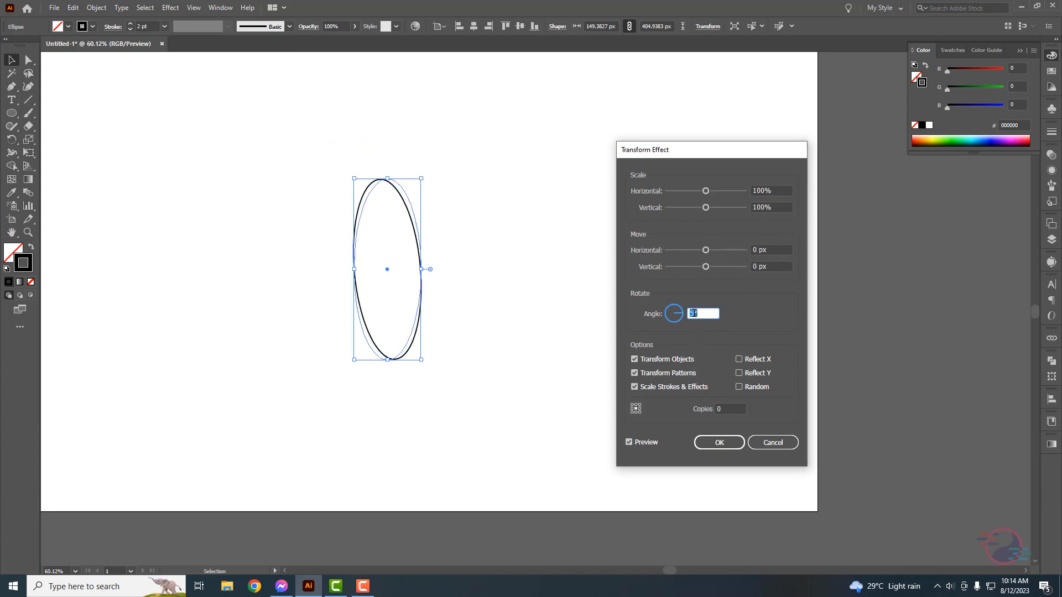
pyautogui.scroll(5, 694, 313)
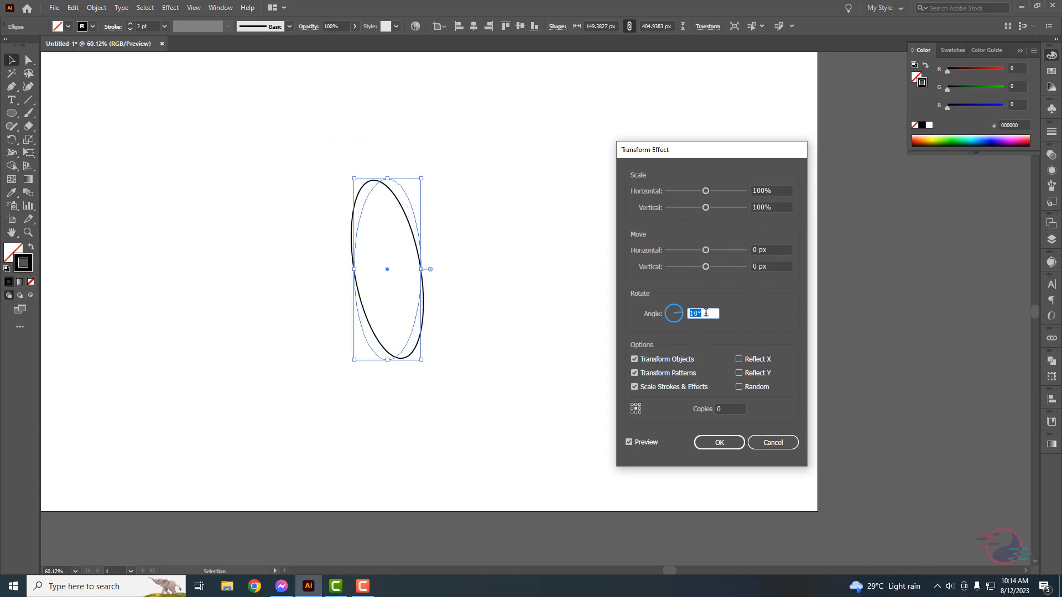
pyautogui.scroll(3, 706, 313)
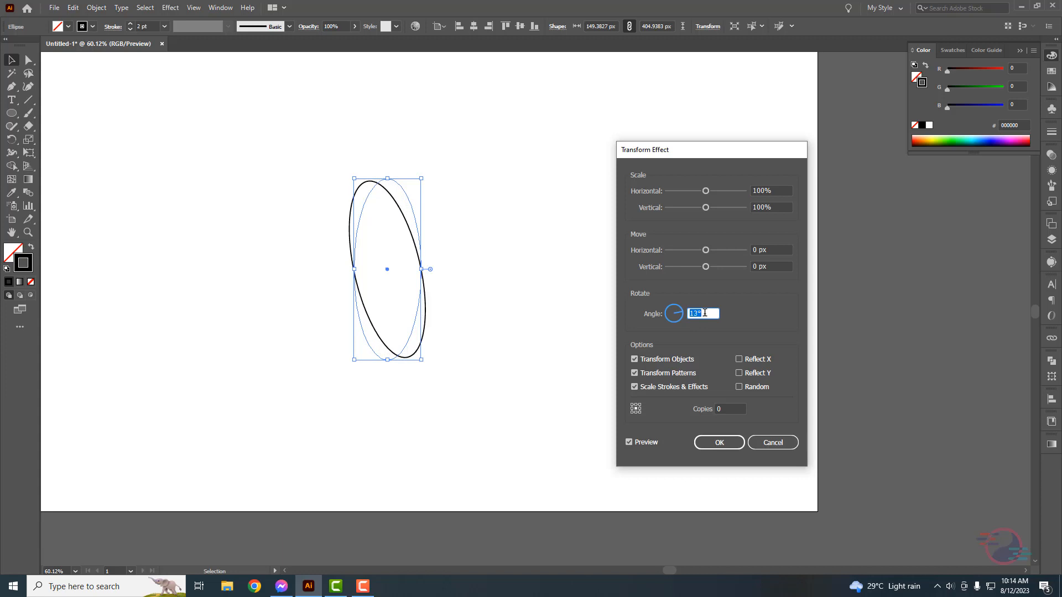
pyautogui.scroll(1, 705, 313)
pyautogui.scroll(1, 705, 313)
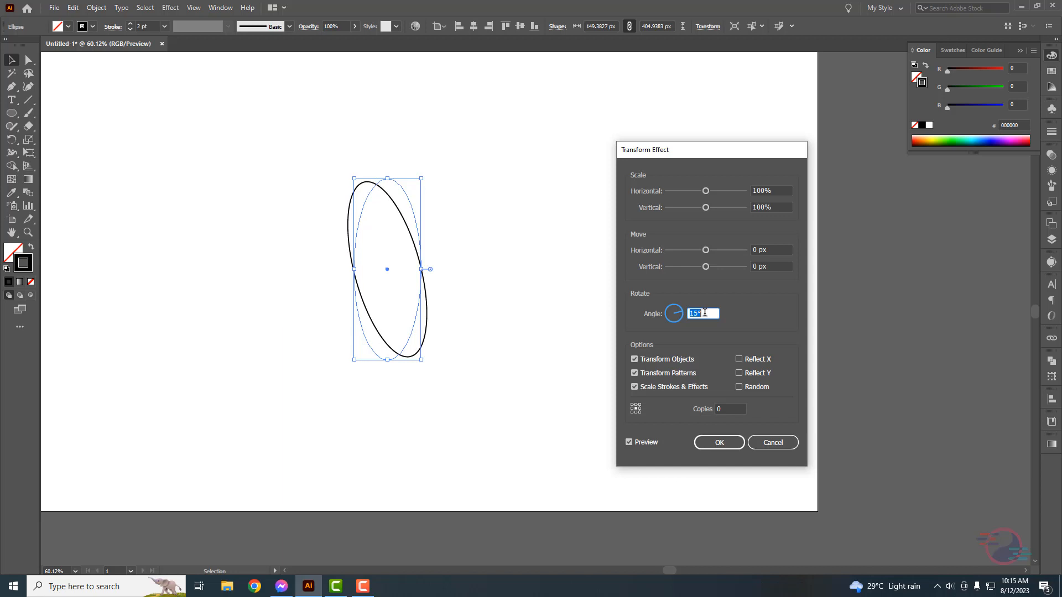
# Step: Set the number of copies in the Transform effect to 15
pyautogui.click(726, 408)
pyautogui.scroll(12, 726, 408)
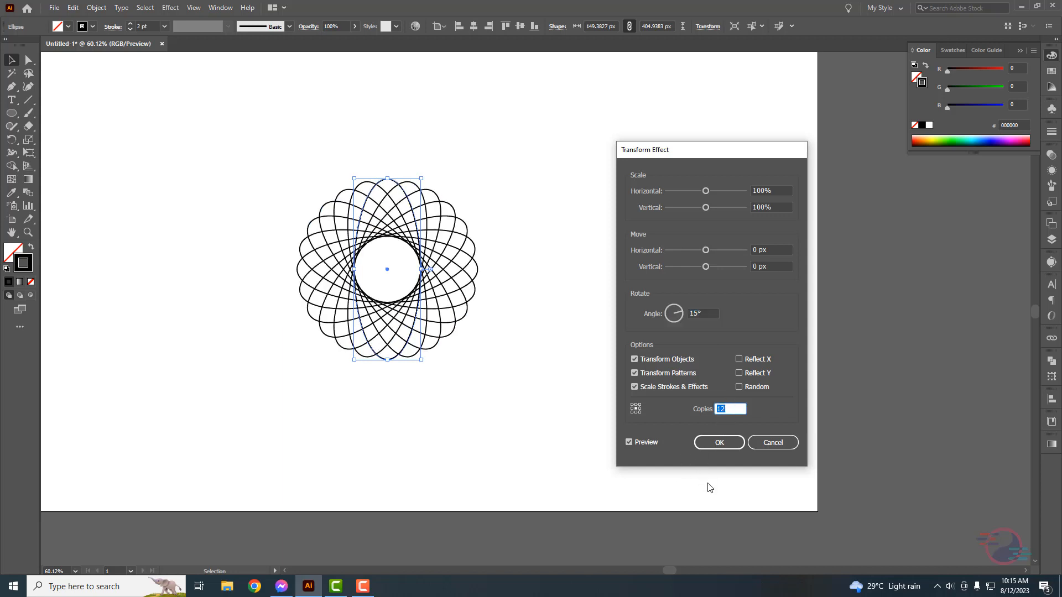
pyautogui.scroll(2, 733, 408)
pyautogui.scroll(3, 730, 407)
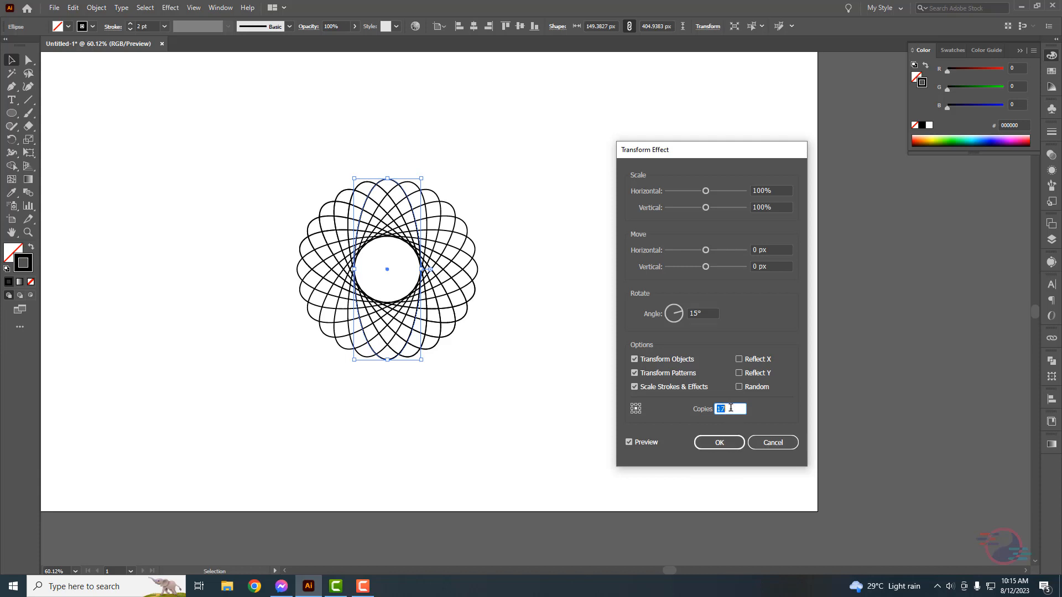
pyautogui.scroll(-2, 730, 407)
# Step: Try rotation angles from 16° up to 30° for the copies, and test a higher copy count
pyautogui.click(703, 314)
pyautogui.scroll(1, 702, 314)
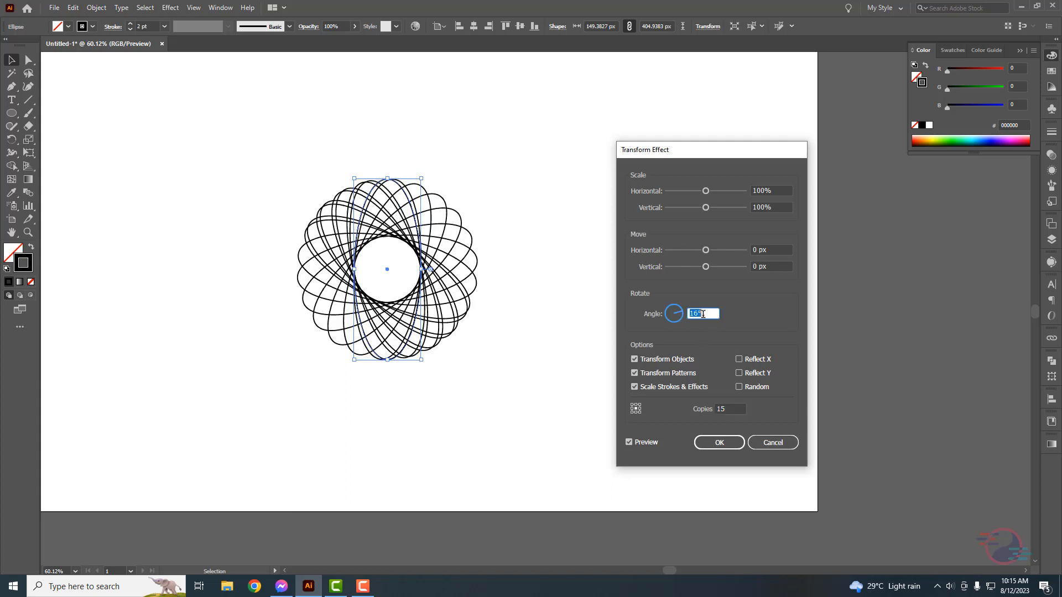
pyautogui.scroll(1, 703, 314)
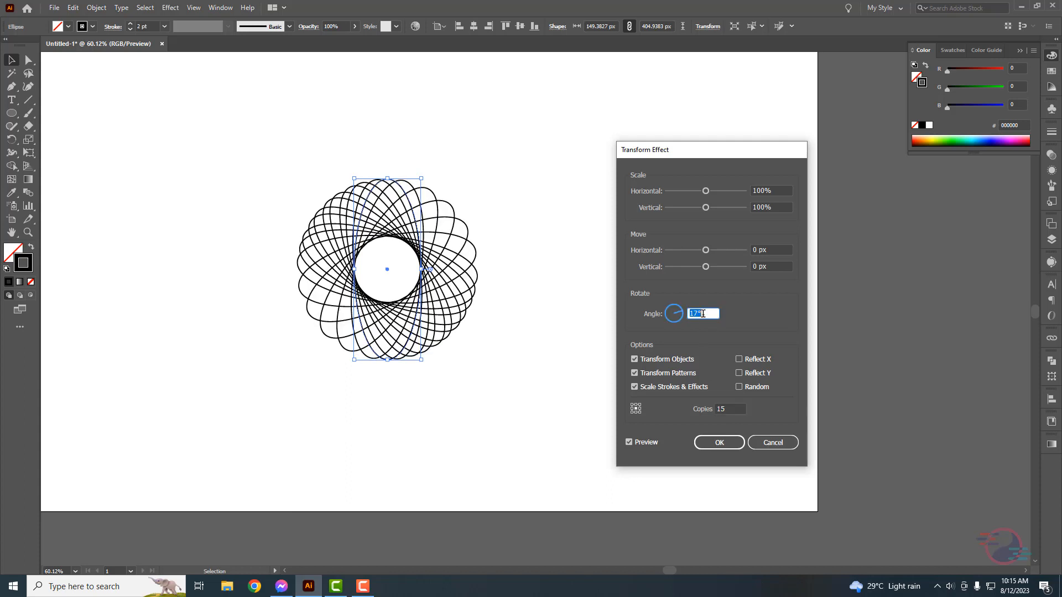
pyautogui.scroll(1, 702, 314)
pyautogui.scroll(2, 703, 314)
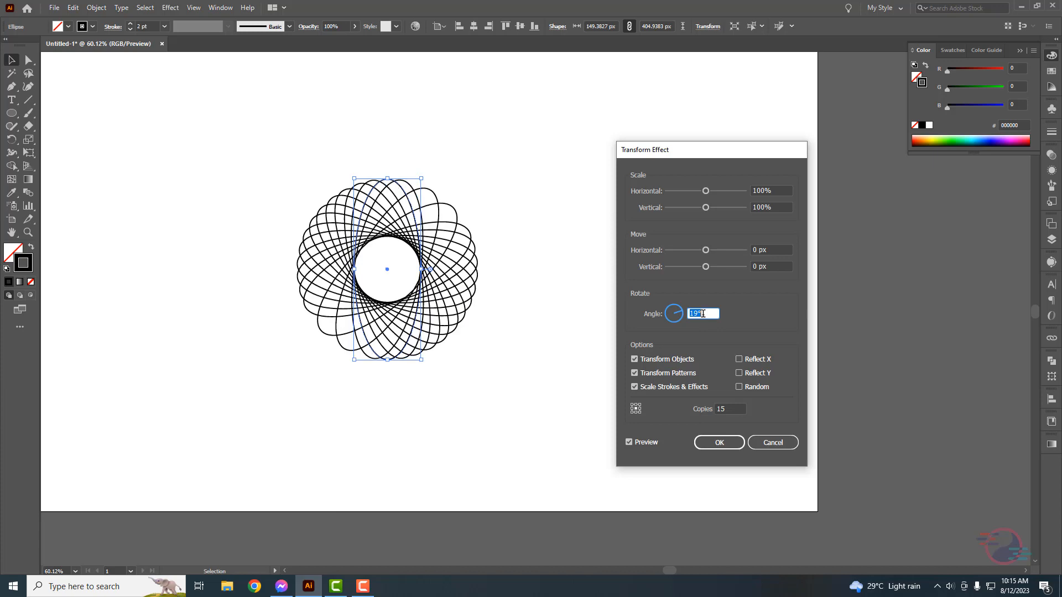
pyautogui.scroll(-1, 703, 314)
pyautogui.scroll(1, 703, 314)
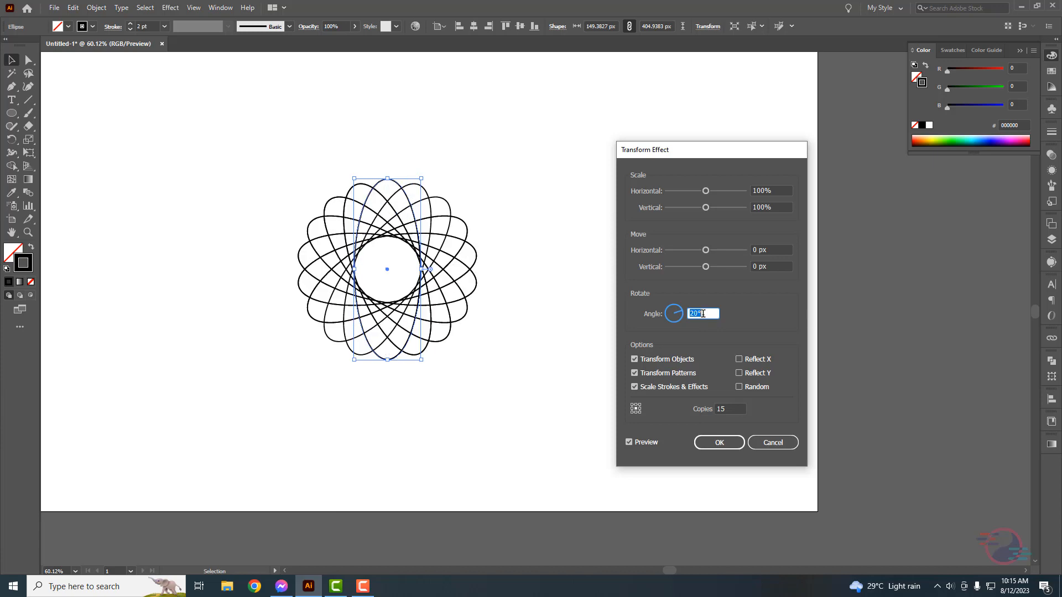
pyautogui.scroll(1, 702, 314)
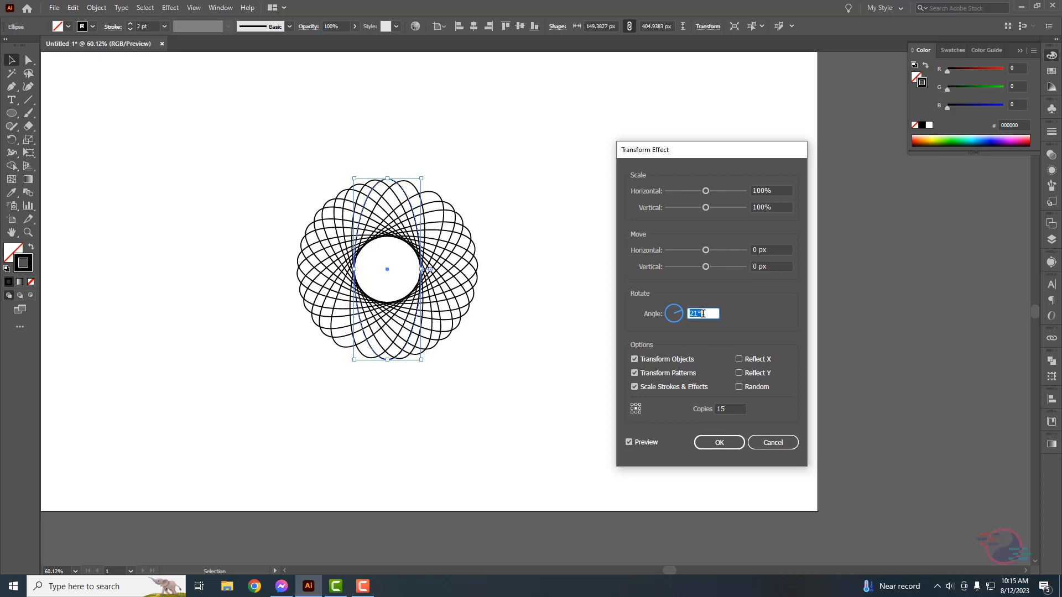
pyautogui.scroll(1, 703, 315)
pyautogui.scroll(3, 703, 314)
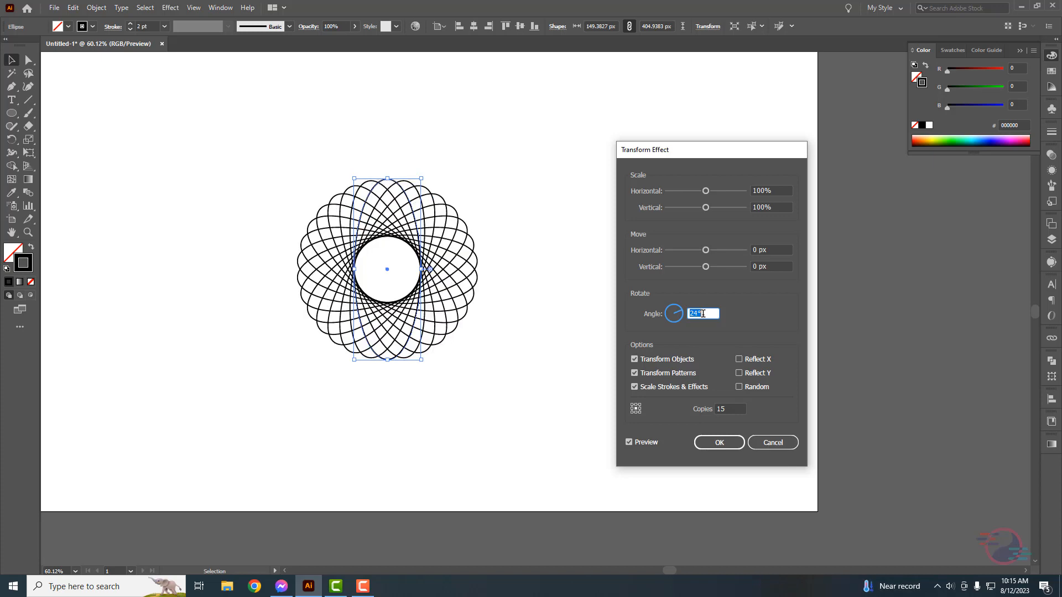
pyautogui.scroll(1, 703, 314)
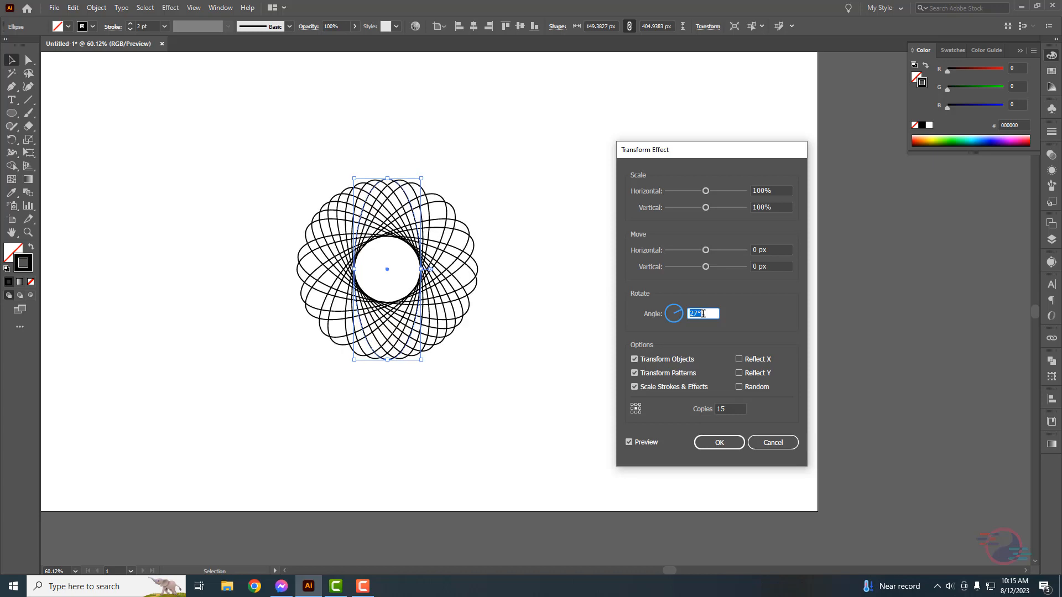
pyautogui.scroll(2, 703, 314)
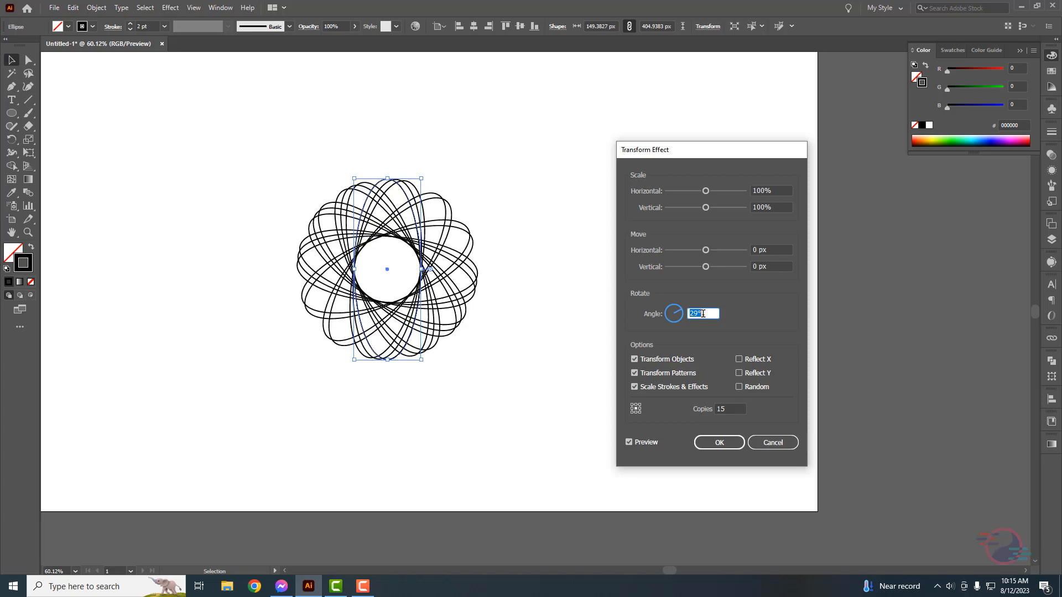
pyautogui.scroll(1, 702, 314)
pyautogui.click(731, 408)
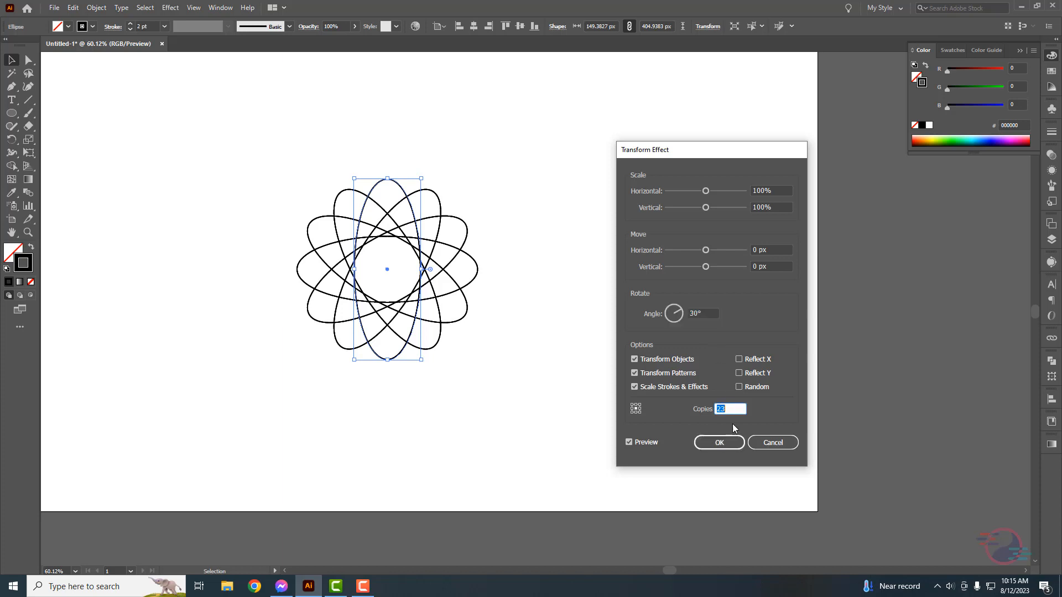
pyautogui.scroll(-3, 729, 409)
# Step: Set the rotation angle back to 15° and apply the Transform effect to the ellipse
pyautogui.click(704, 312)
pyautogui.scroll(-3, 704, 311)
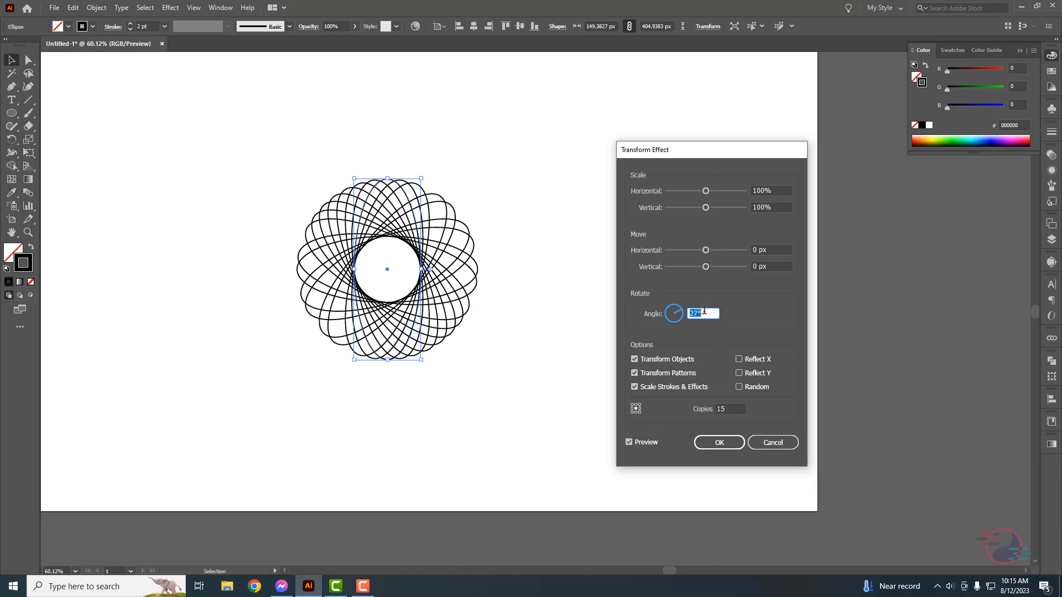
pyautogui.scroll(-11, 704, 310)
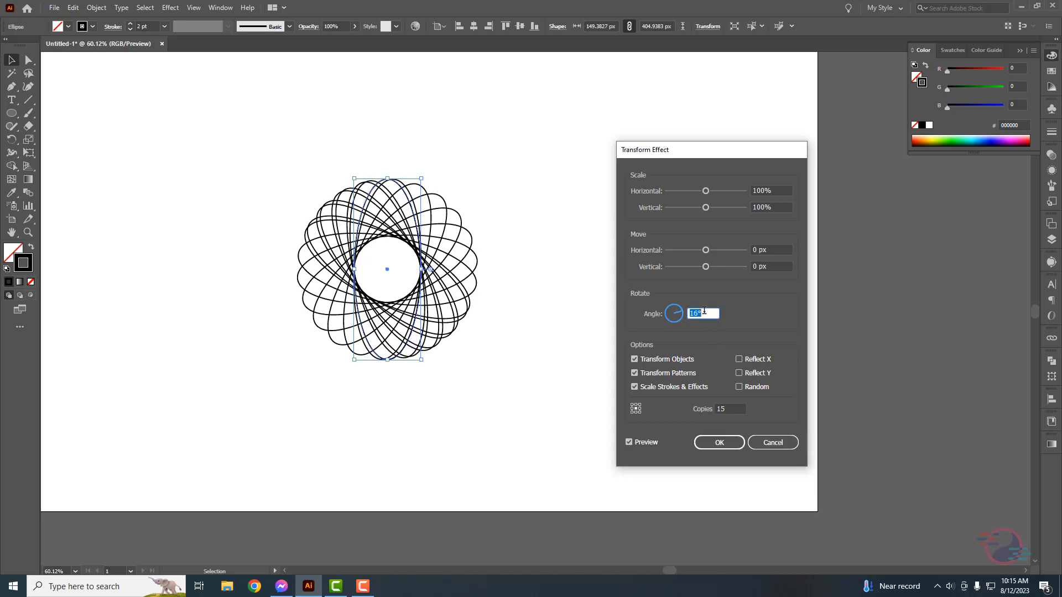
pyautogui.scroll(-1, 704, 310)
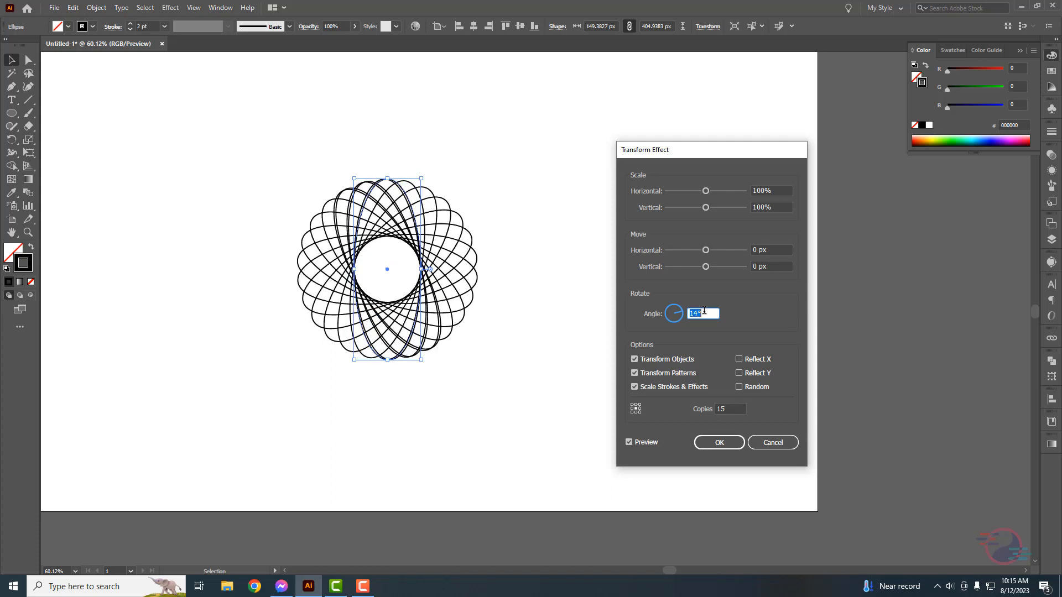
pyautogui.click(721, 446)
pyautogui.click(588, 322)
# Step: Widen the source ellipse to about 215 px to enlarge the opening in the middle of the rosette
pyautogui.moveTo(534, 210); pyautogui.dragTo(363, 307)
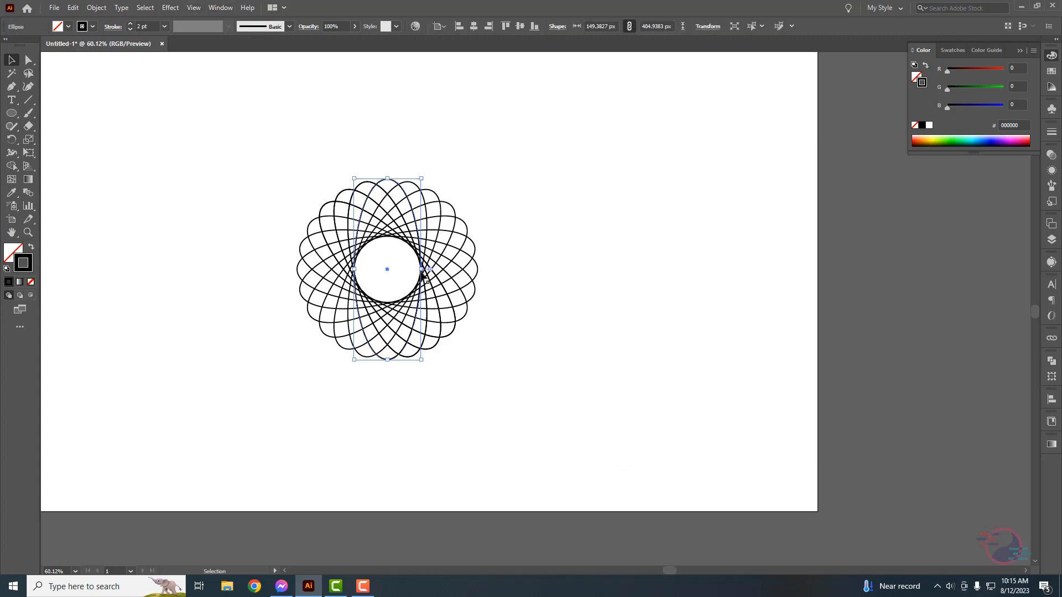
pyautogui.moveTo(422, 271); pyautogui.dragTo(454, 268)
pyautogui.click(520, 209)
pyautogui.hotkey('ctrl', 'z')
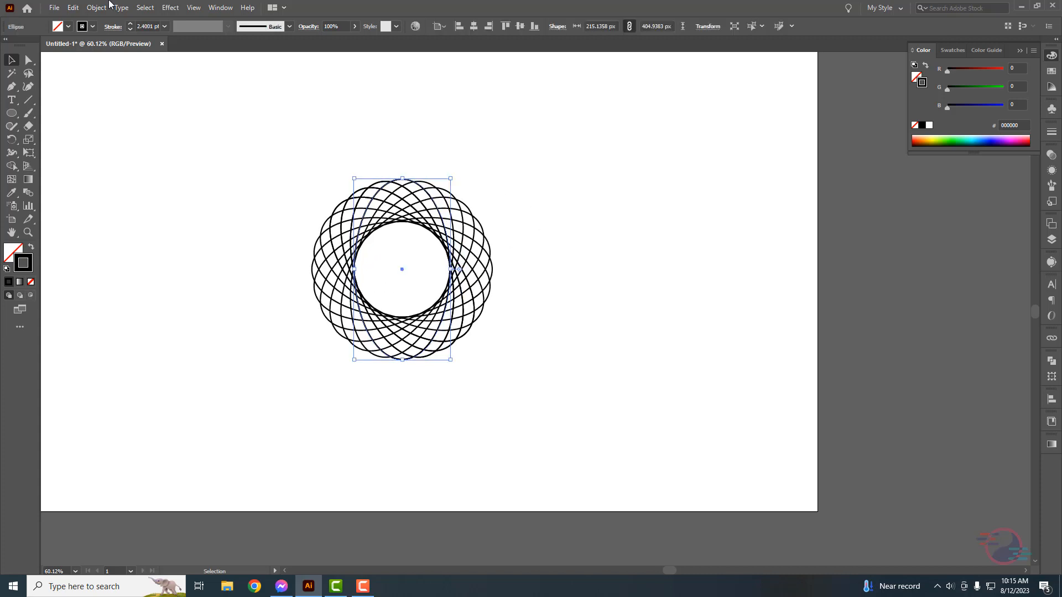
# Step: Set the rosette's stroke weight to 2 pt with round caps and round joins
pyautogui.click(143, 27)
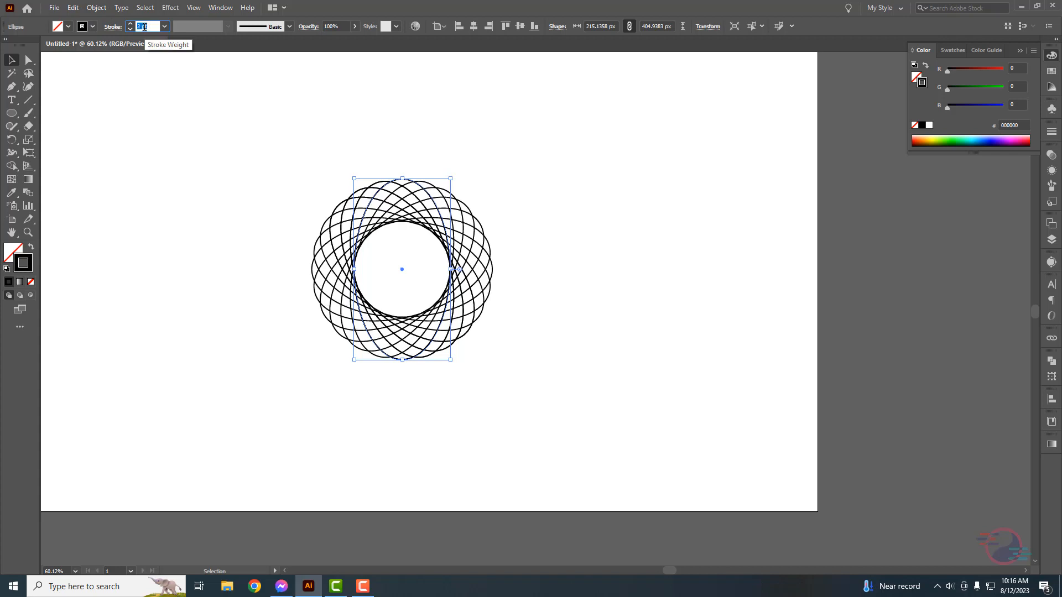
pyautogui.click(113, 28)
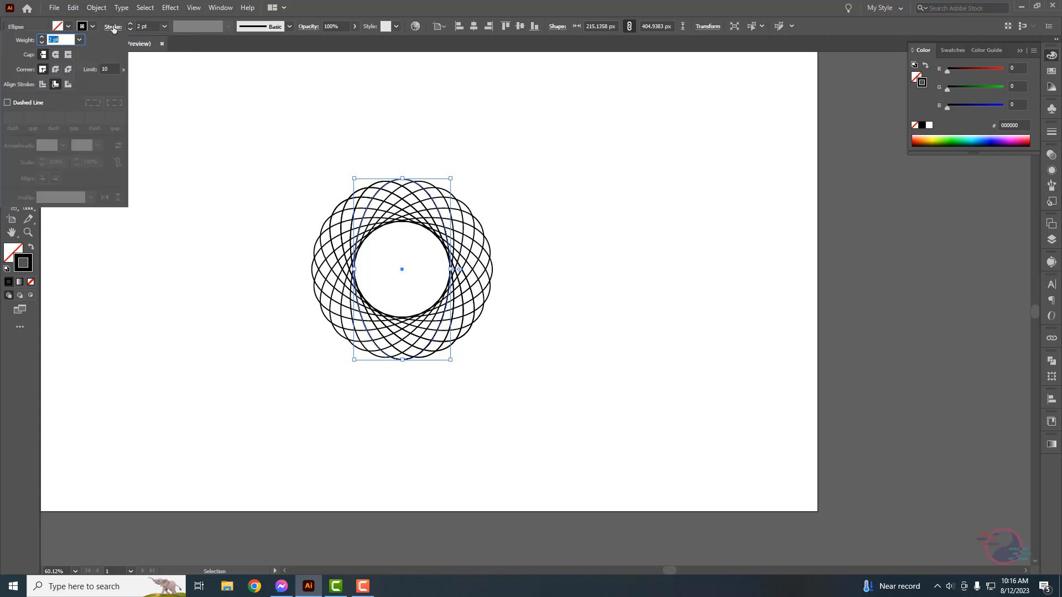
pyautogui.click(56, 55)
pyautogui.click(54, 69)
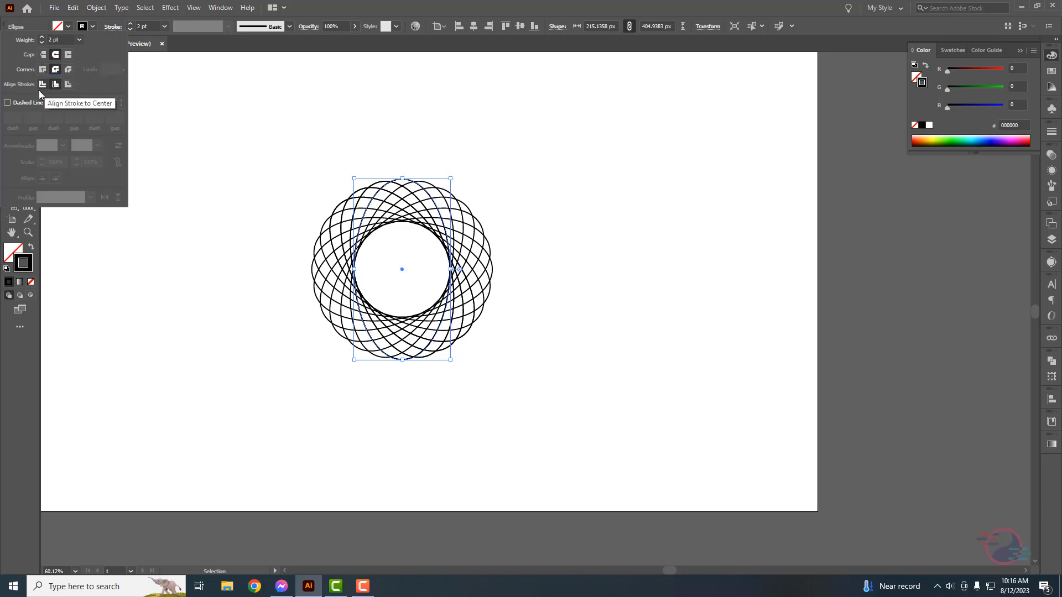
# Step: Turn on the dashed line for the rosette's stroke and set the dash length to 0 pt
pyautogui.click(15, 104)
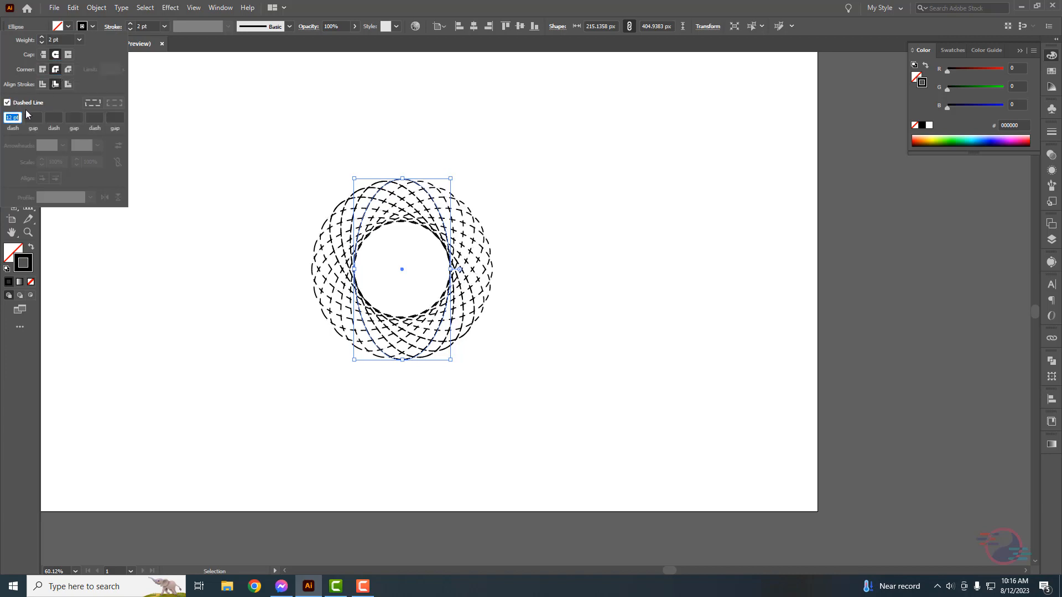
pyautogui.write('3')
pyautogui.press('Return')
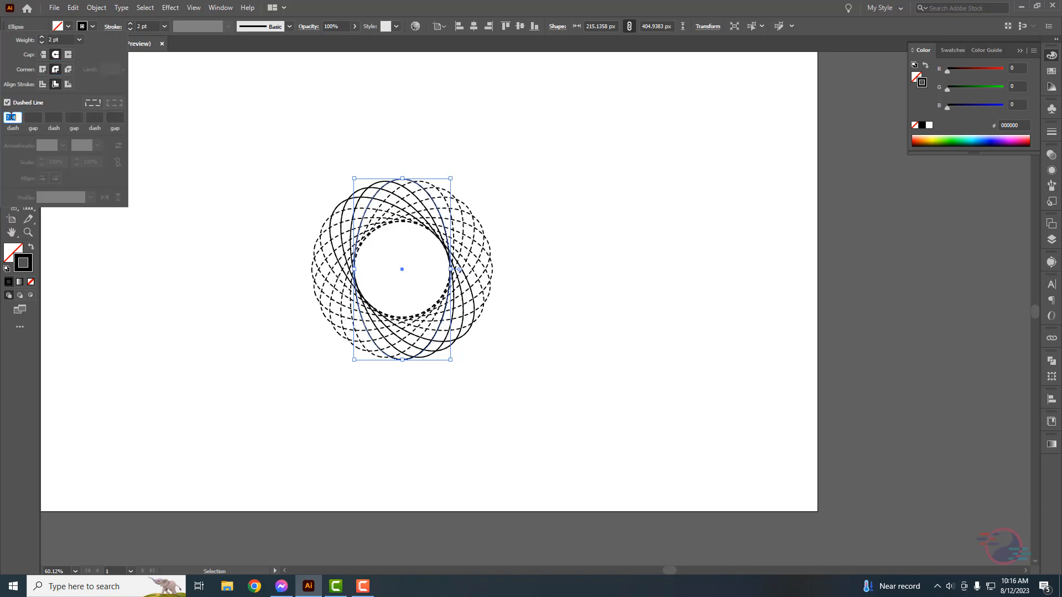
pyautogui.write('1')
pyautogui.press('Return')
pyautogui.write('0')
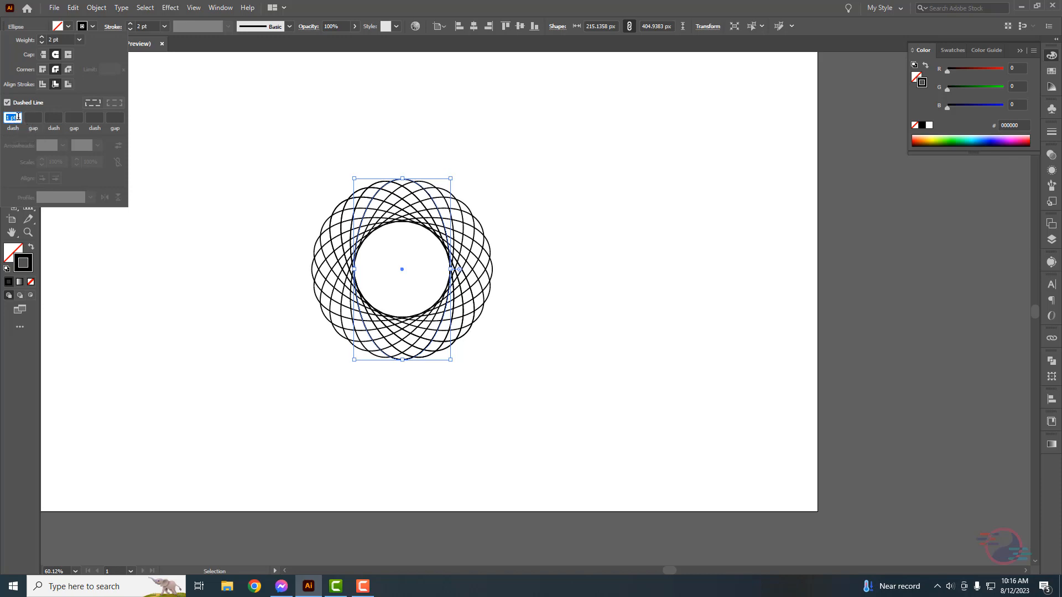
# Step: Set the dashed stroke's first gap to 7 pt and then widen it to 8 pt
pyautogui.click(35, 118)
pyautogui.write('7')
pyautogui.press('Return')
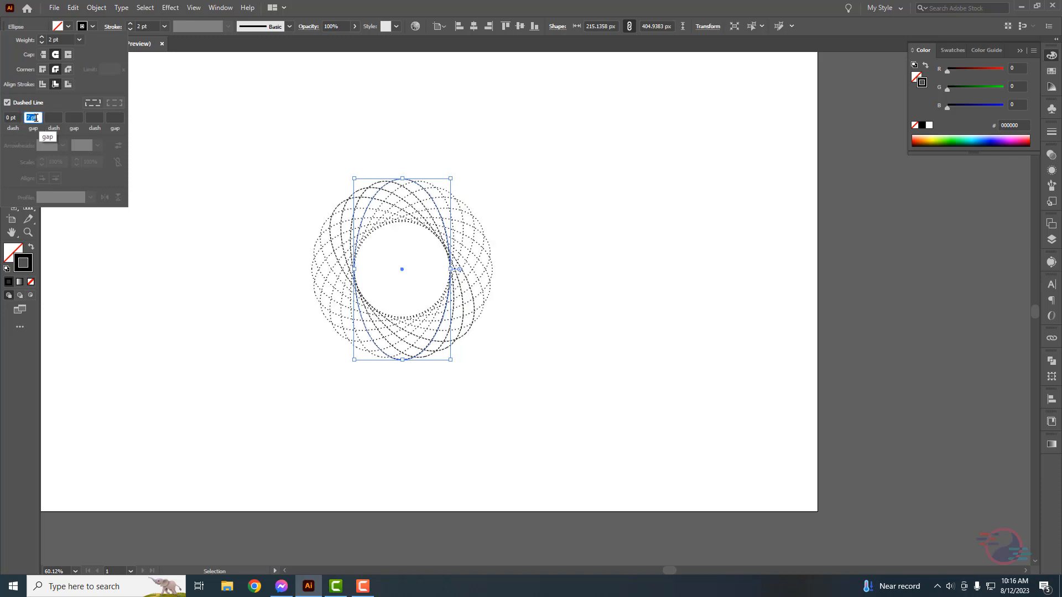
pyautogui.write('8')
pyautogui.press('Return')
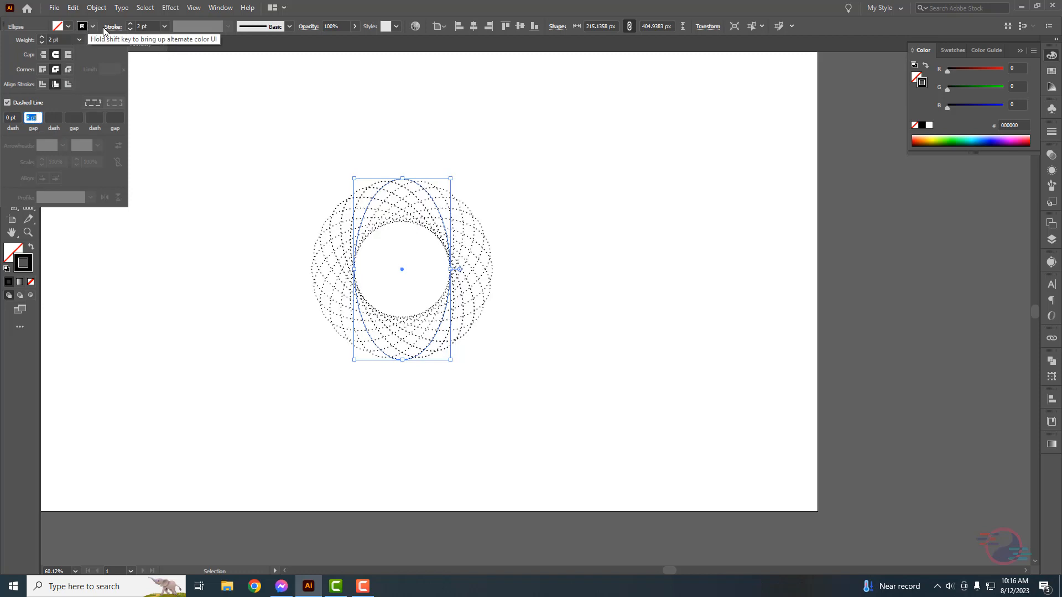
# Step: Try a wider gap of 11 pt between the stroke's dots and reduce it to 9 pt
pyautogui.click(143, 27)
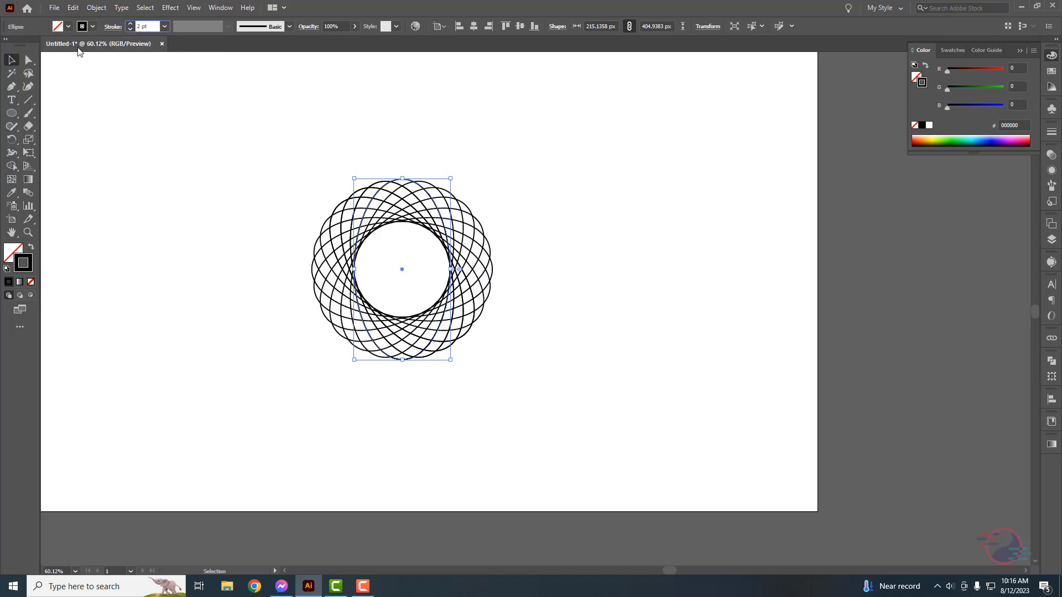
pyautogui.click(114, 28)
pyautogui.click(28, 117)
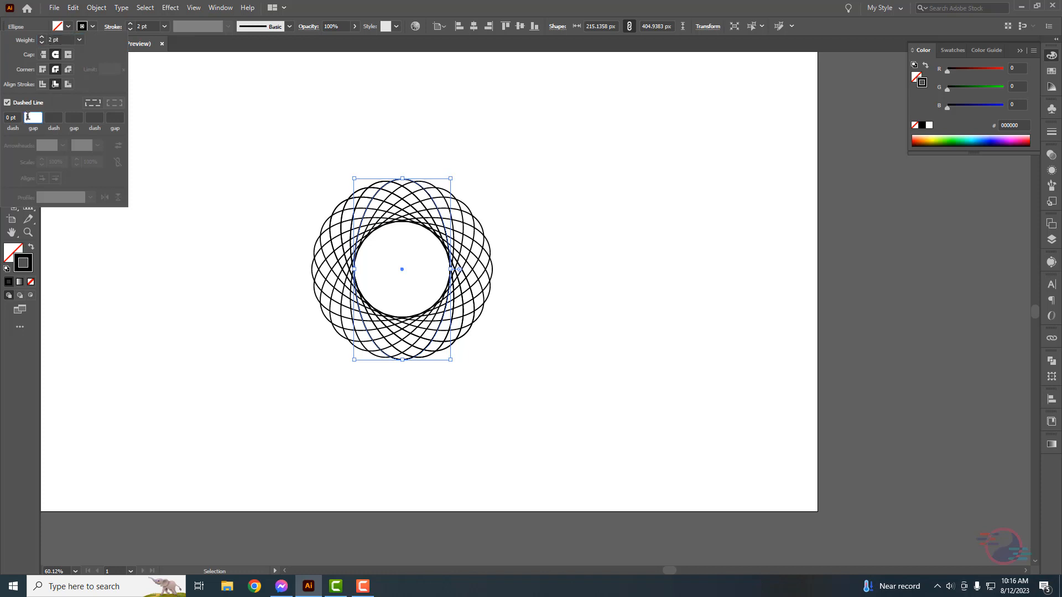
pyautogui.write('2')
pyautogui.press('Return')
pyautogui.press('Down')
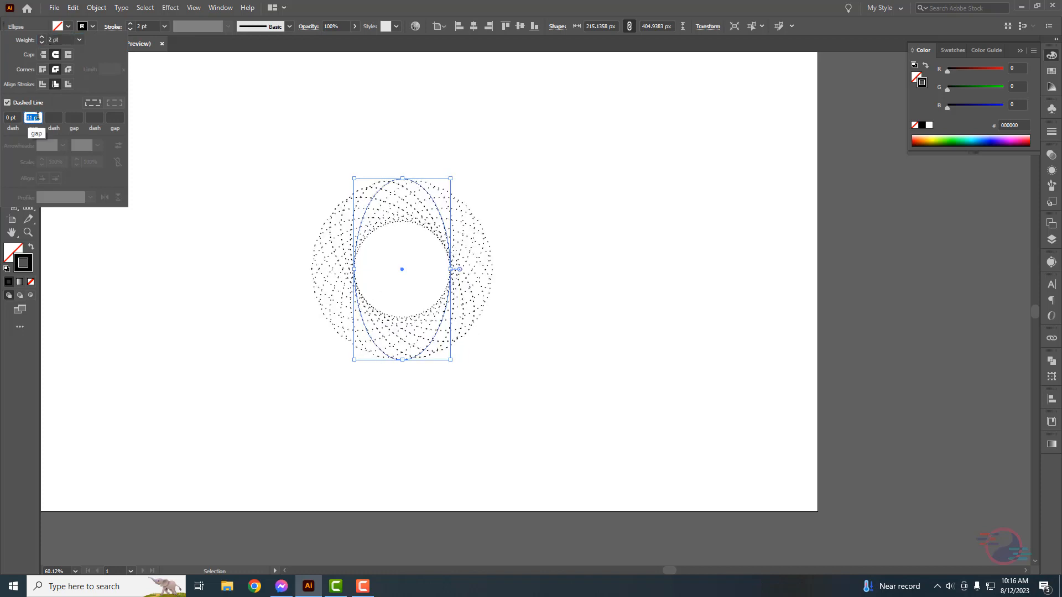
pyautogui.press('Down')
pyautogui.press('Down')
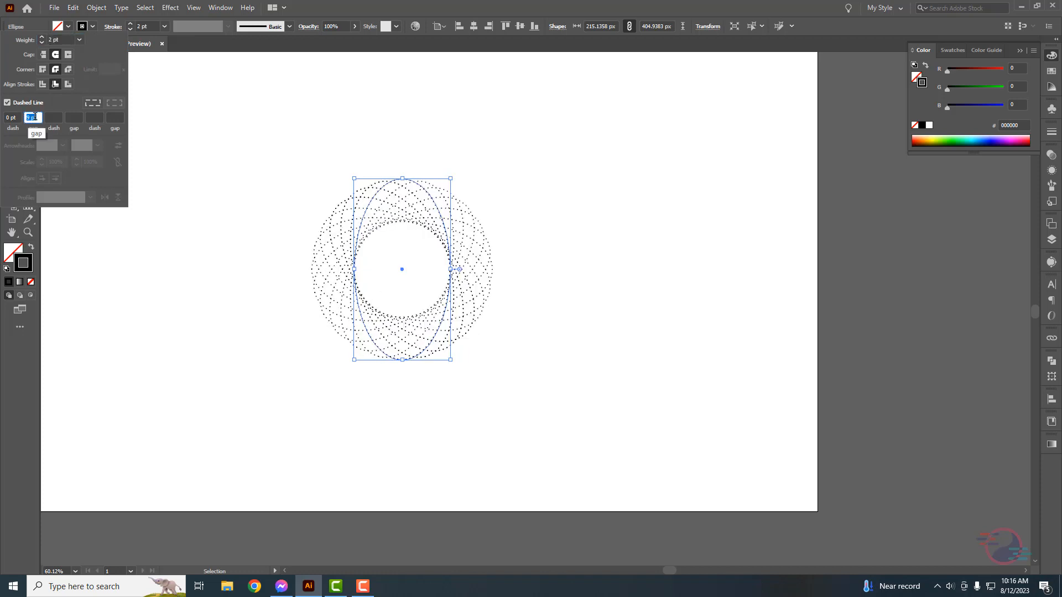
pyautogui.press('Return')
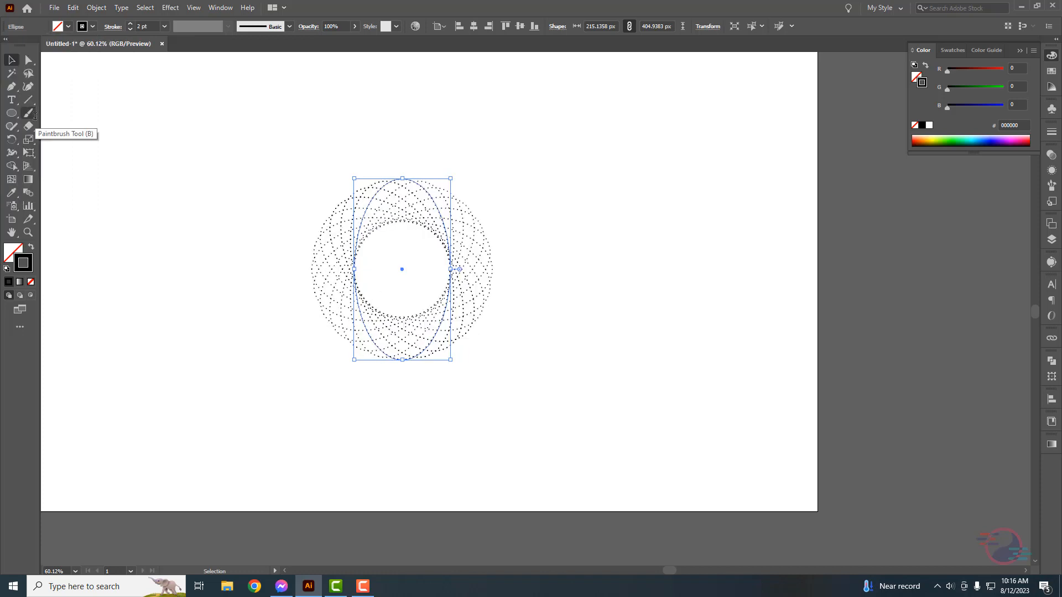
# Step: Raise the rosette's stroke weight to 6 pt to enlarge the dots, and deselect the artwork
pyautogui.click(147, 26)
pyautogui.press('Up')
pyautogui.press('Up')
pyautogui.press('Up')
pyautogui.press('Up')
pyautogui.press('Up')
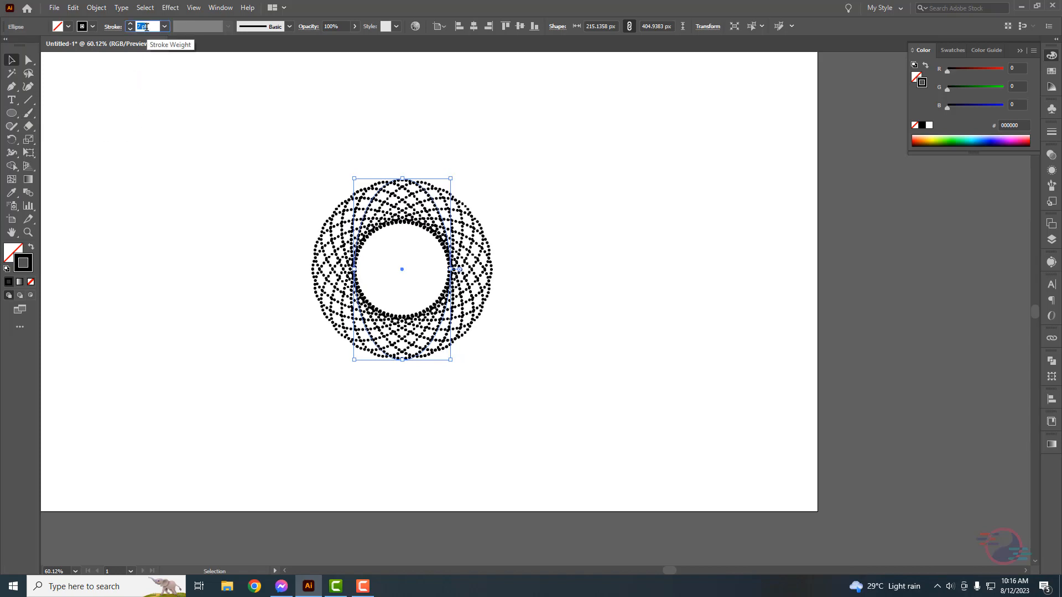
pyautogui.press('Down')
pyautogui.click(208, 149)
# Step: Select the rosette's ellipse and try smaller and larger gaps between the dots, ending at 10 pt
pyautogui.hotkey('ctrl', '=')
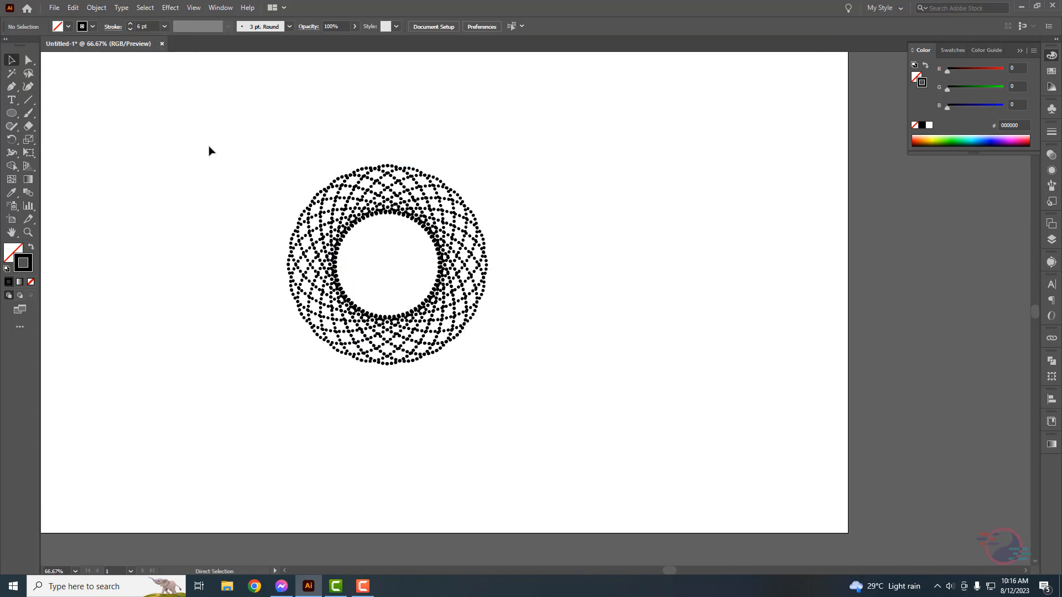
pyautogui.hotkey('ctrl', '=')
pyautogui.hotkey('ctrl', '=')
pyautogui.press('space')
pyautogui.moveTo(209, 150); pyautogui.dragTo(349, 279)
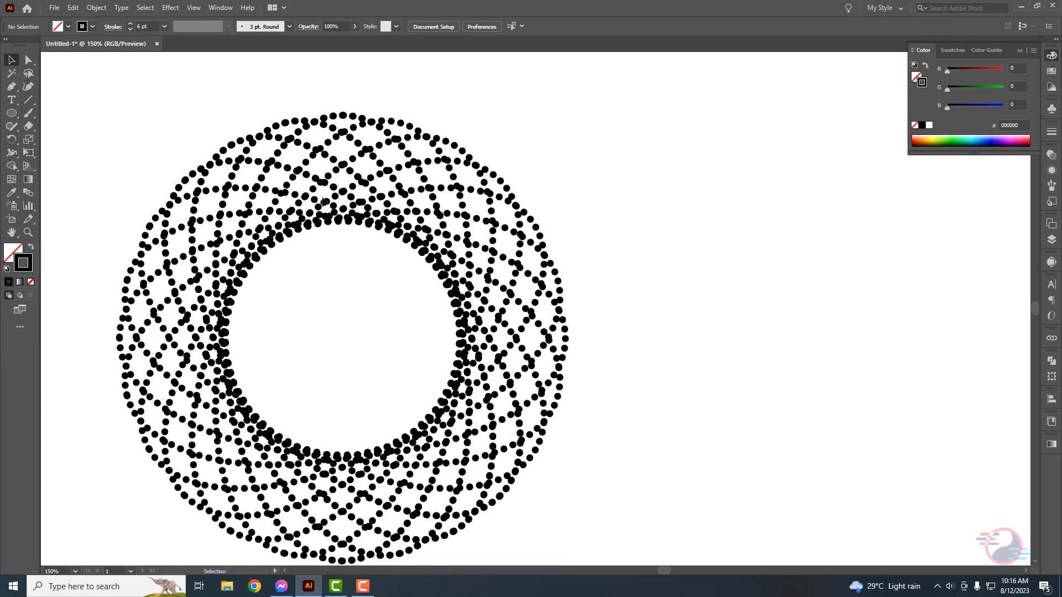
pyautogui.click(342, 337)
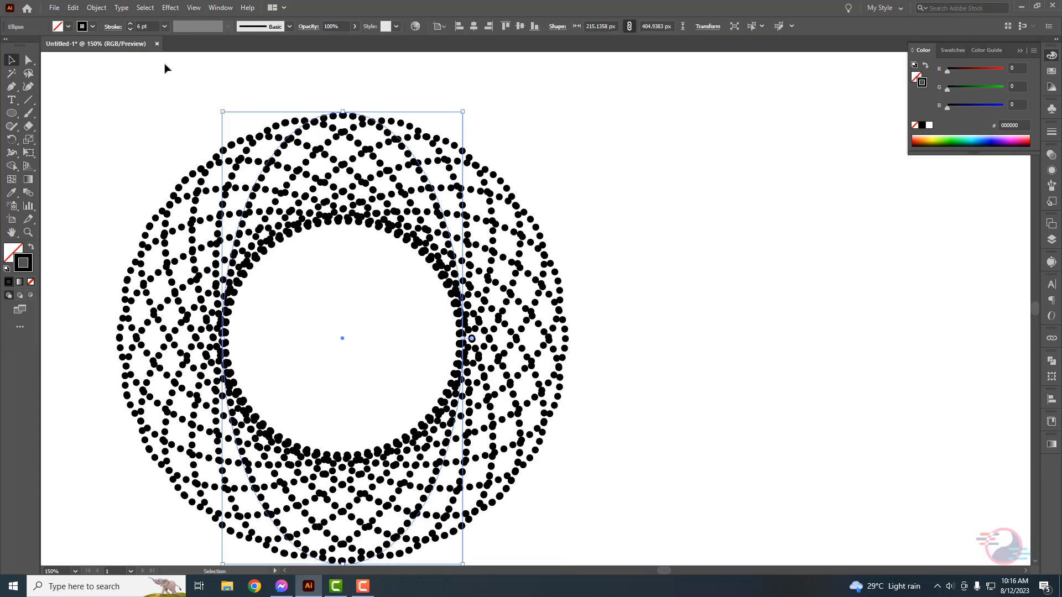
pyautogui.click(112, 27)
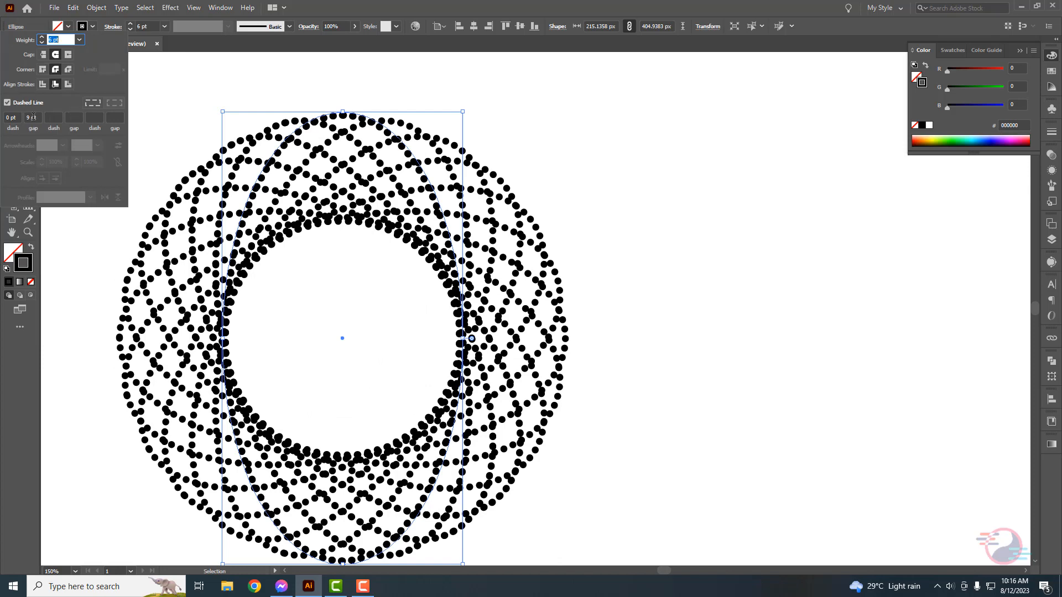
pyautogui.click(33, 117)
pyautogui.press('Down')
pyautogui.press('Down')
pyautogui.press('Up')
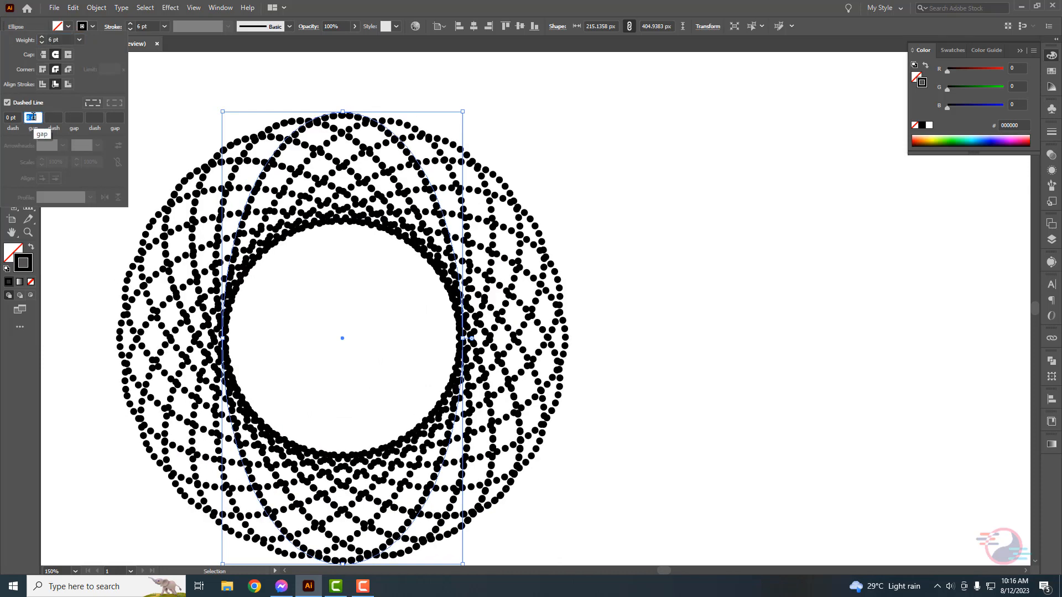
pyautogui.press('Up')
pyautogui.press('Up')
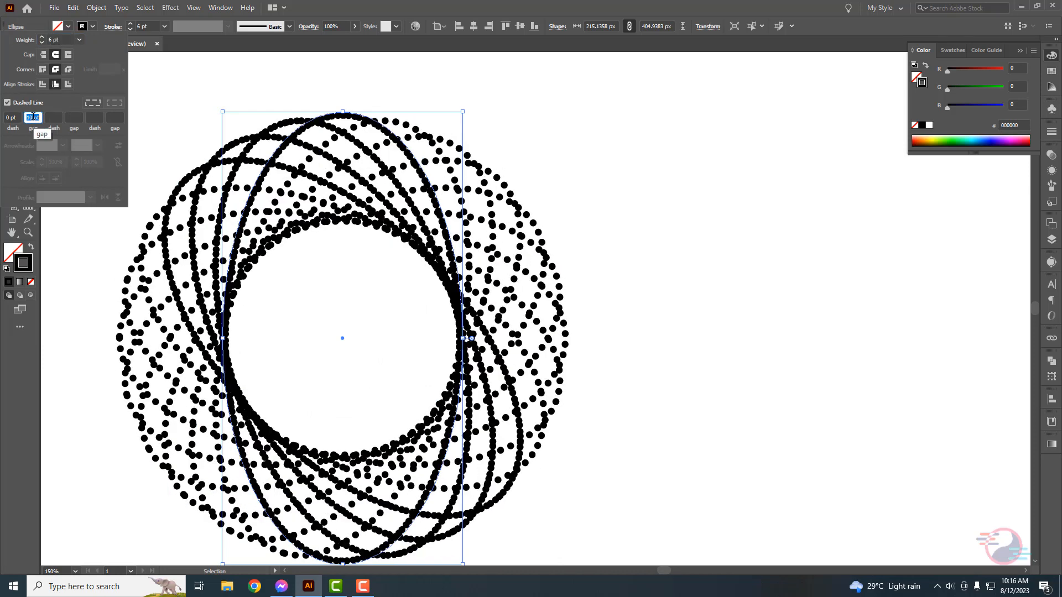
# Step: Reduce the rosette's stroke weight to 4 pt, comparing it with neighbouring weights such as 5 pt
pyautogui.click(64, 39)
pyautogui.press('Down')
pyautogui.press('Down')
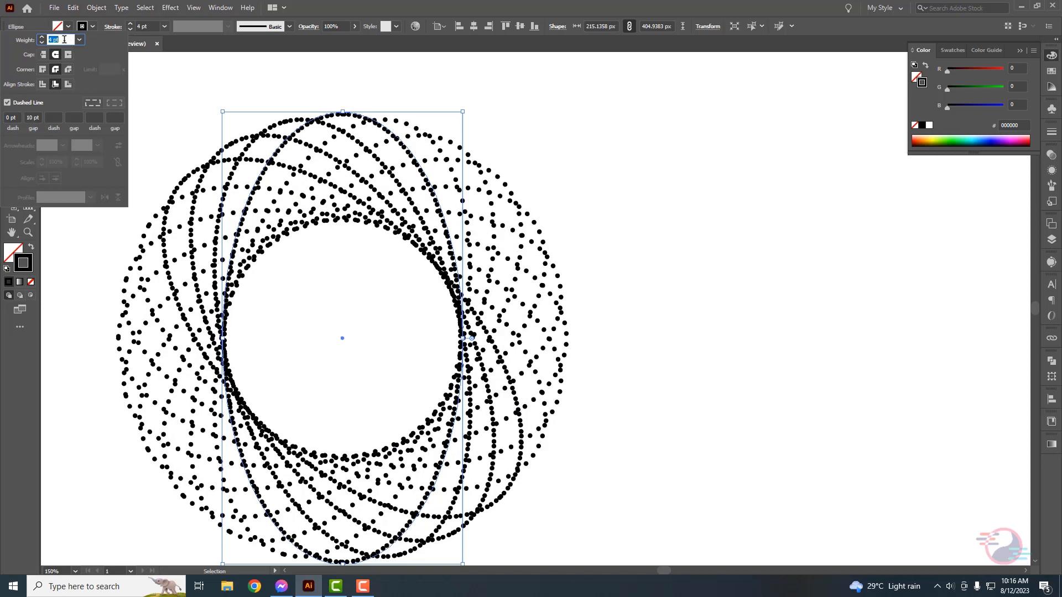
pyautogui.press('Down')
pyautogui.press('Up')
pyautogui.press('Up')
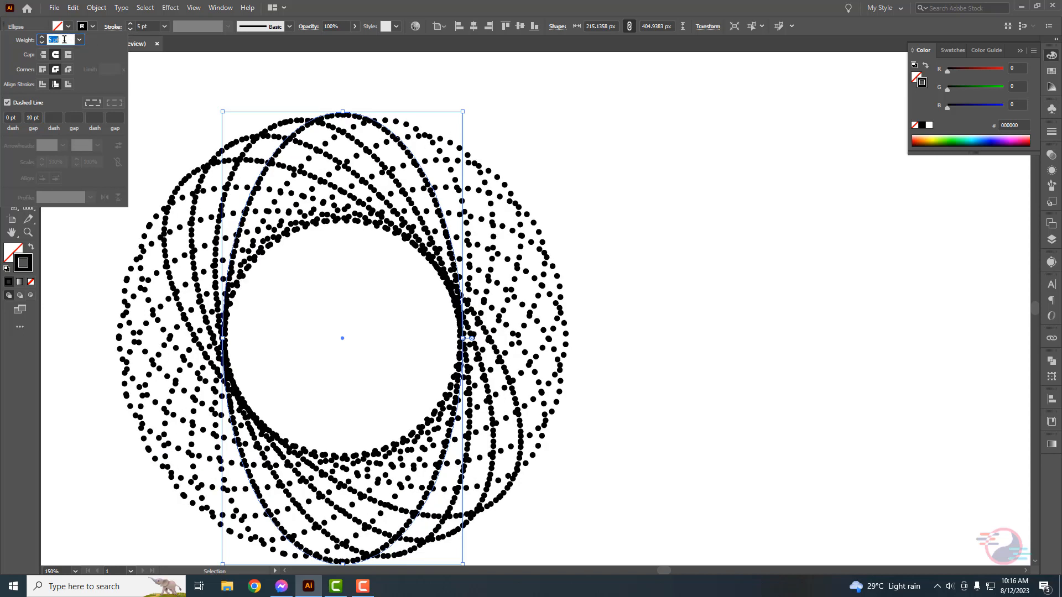
pyautogui.press('Down')
# Step: Lower the gap between the dots to 7 pt and try adding a second dash value
pyautogui.click(36, 117)
pyautogui.press('Down')
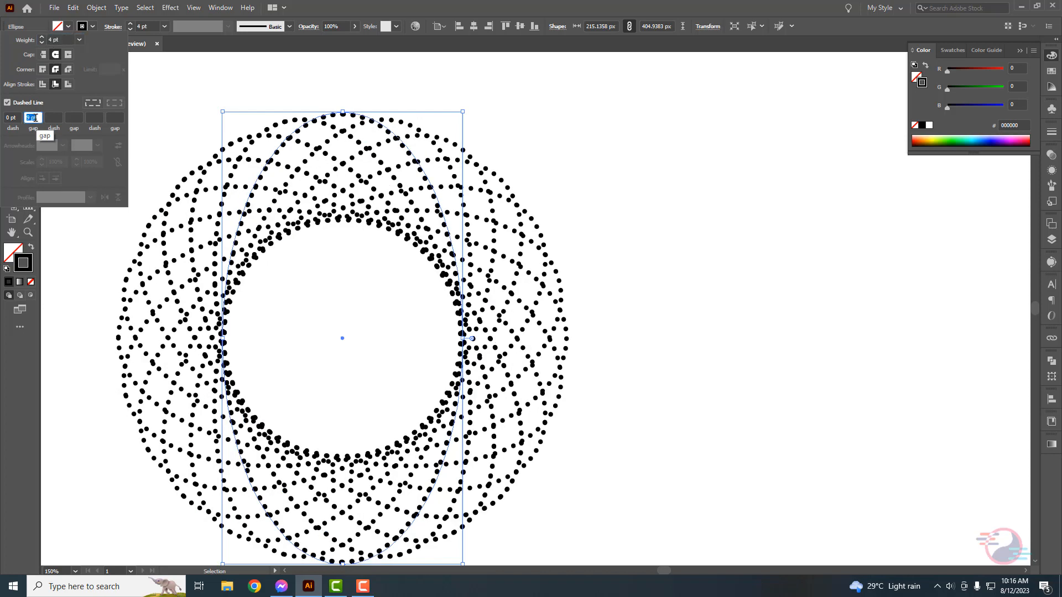
pyautogui.press('Down')
pyautogui.press('Down')
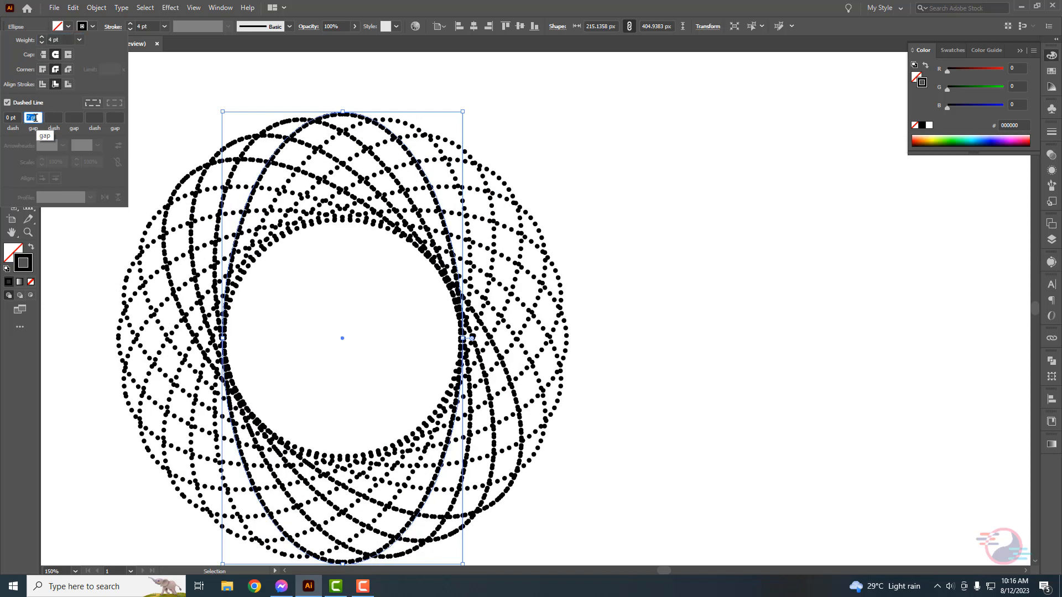
pyautogui.press('Down')
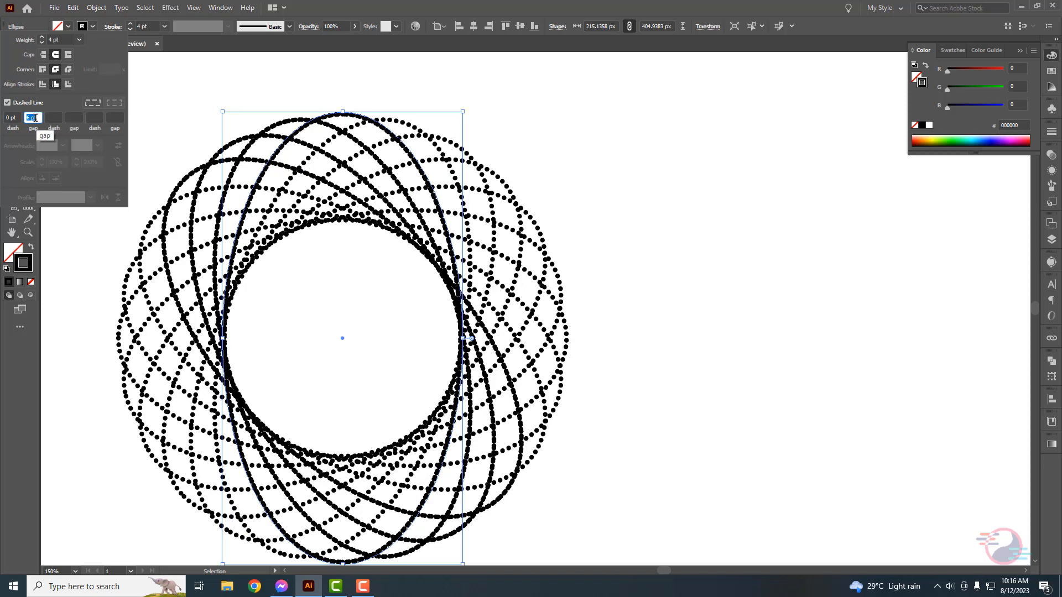
pyautogui.press('Up')
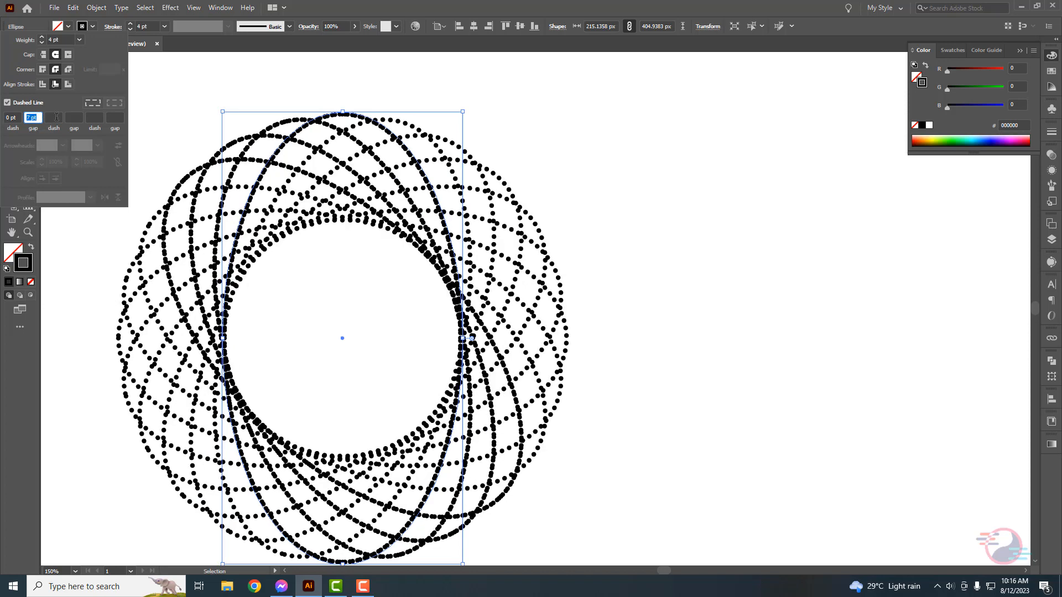
pyautogui.click(56, 117)
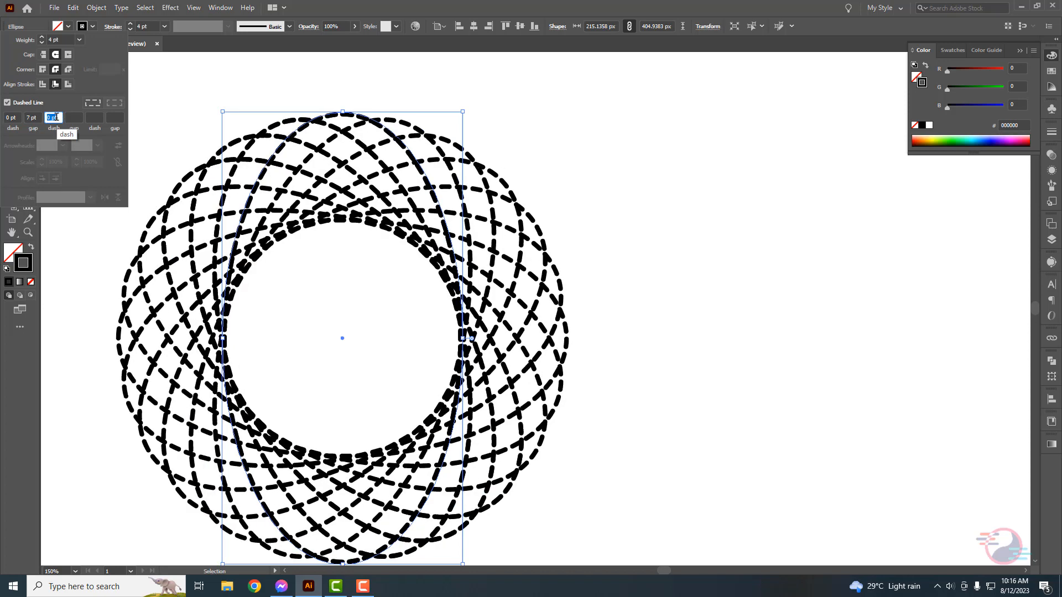
pyautogui.click(30, 118)
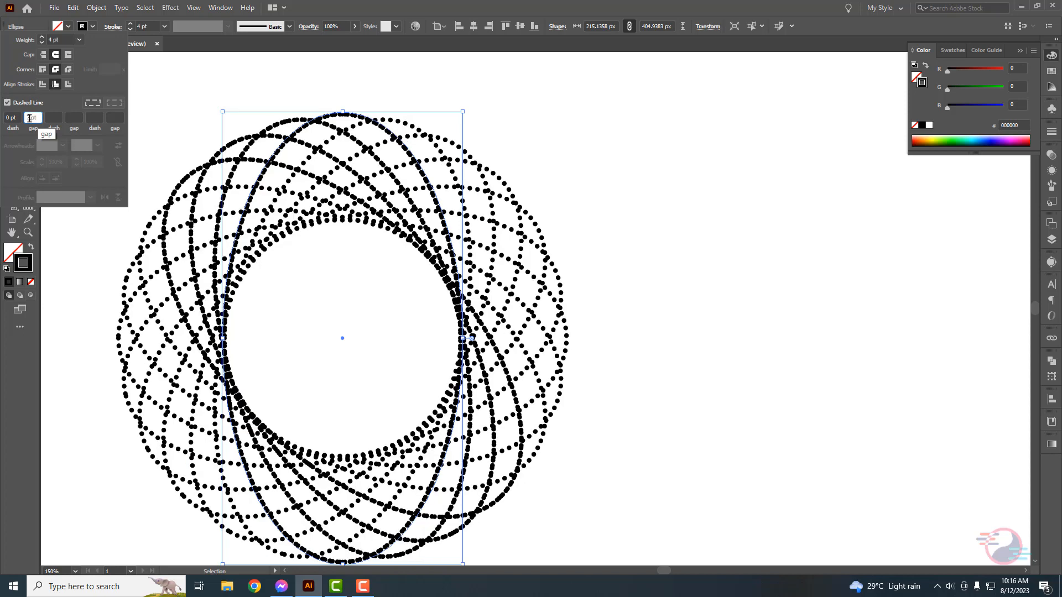
# Step: Reduce the gap below 6 pt so the dots sit closer together, and deselect the rosette
pyautogui.press('Down')
pyautogui.press('Up')
pyautogui.press('Down')
pyautogui.press('Down')
pyautogui.press('Down')
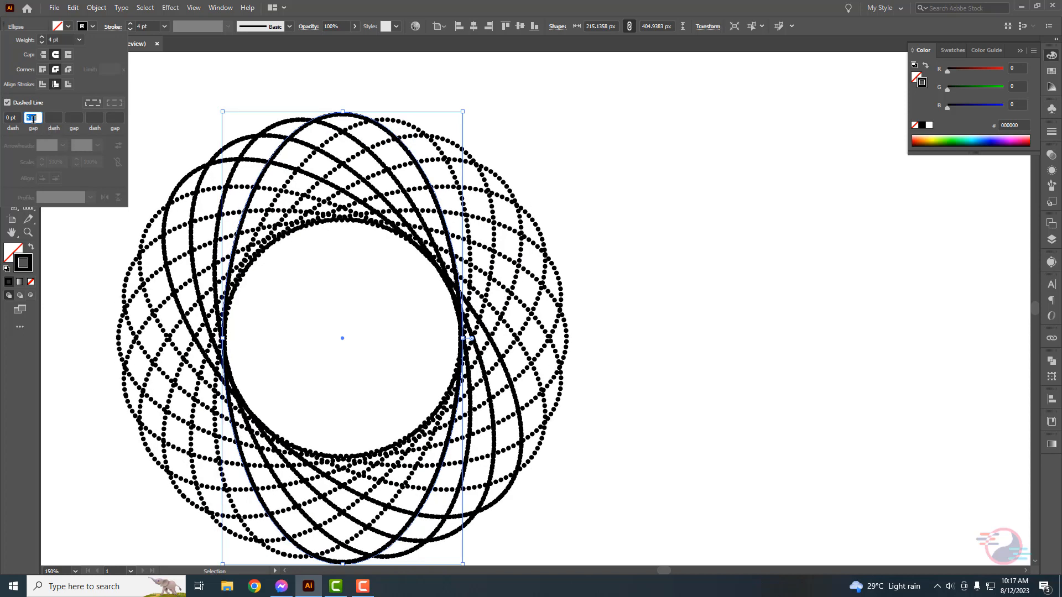
pyautogui.click(142, 117)
pyautogui.click(143, 116)
# Step: Open the Metals gradient swatch library for the rosette's stroke and place it beside the artwork
pyautogui.hotkey('ctrl', '1')
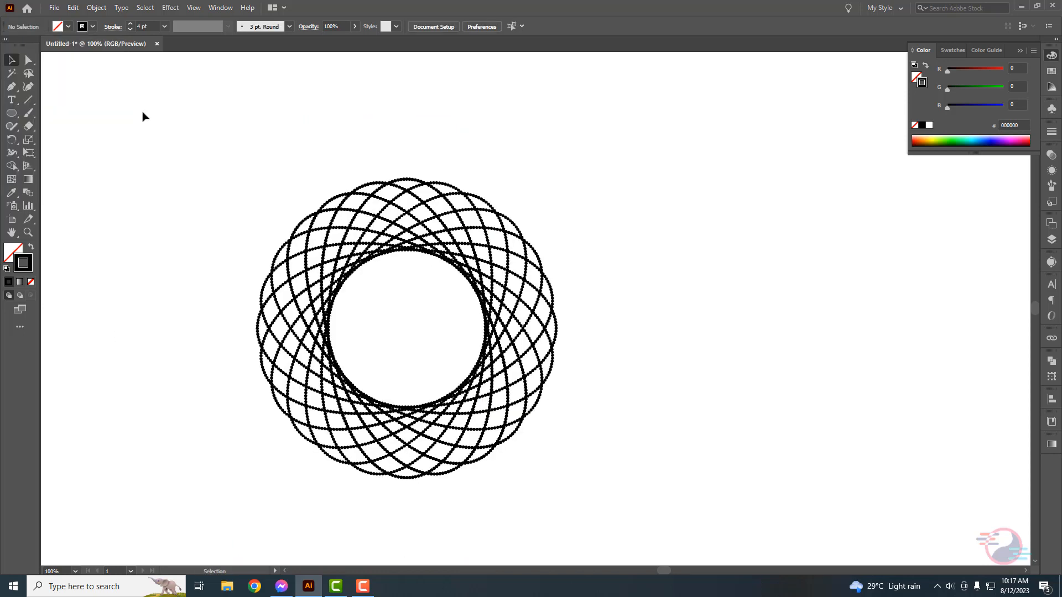
pyautogui.click(373, 194)
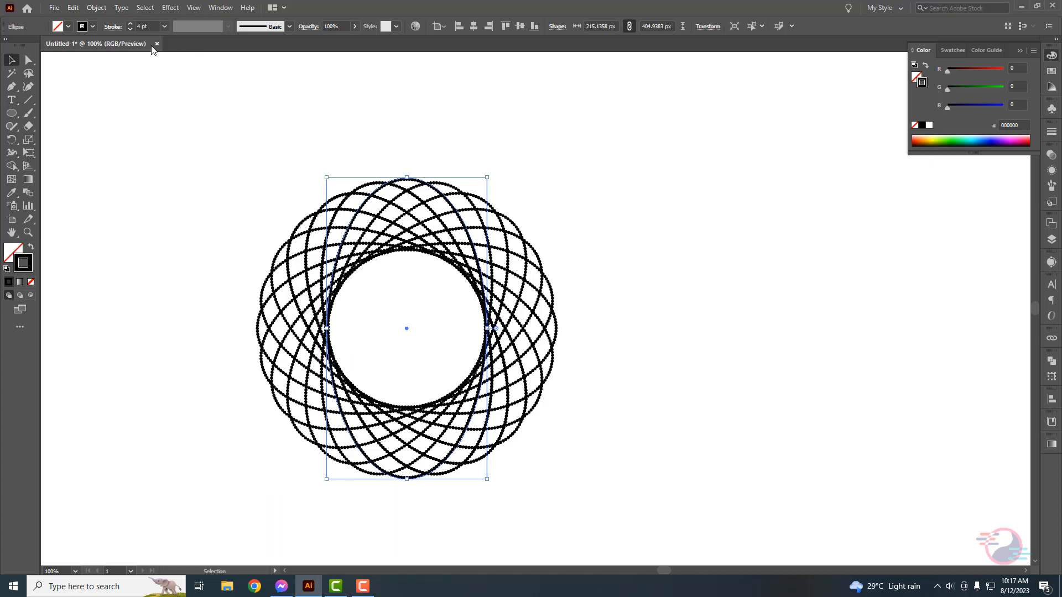
pyautogui.click(93, 28)
pyautogui.click(10, 96)
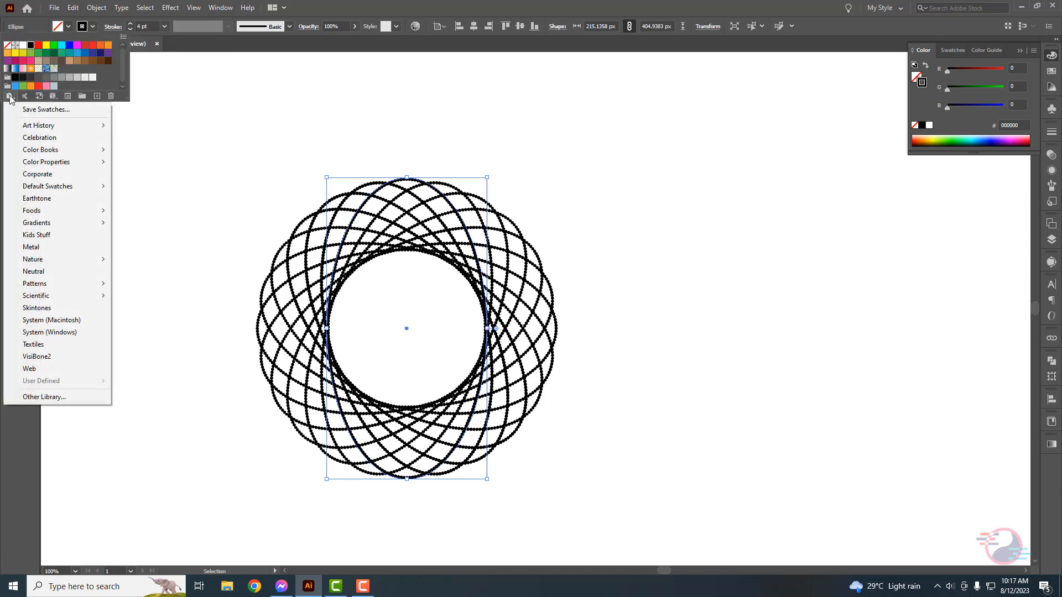
pyautogui.moveTo(45, 222)
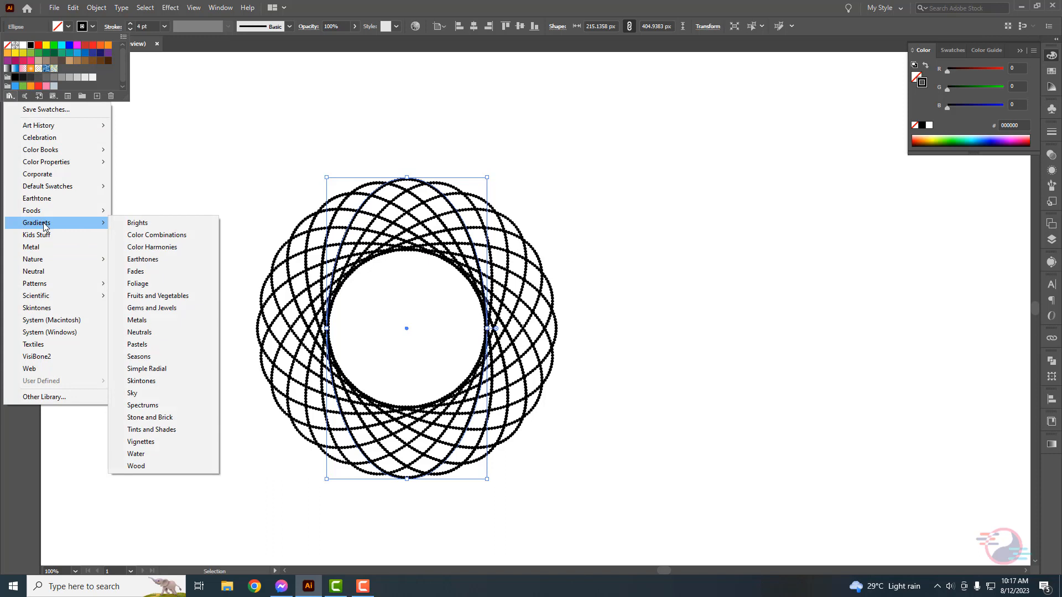
pyautogui.click(137, 320)
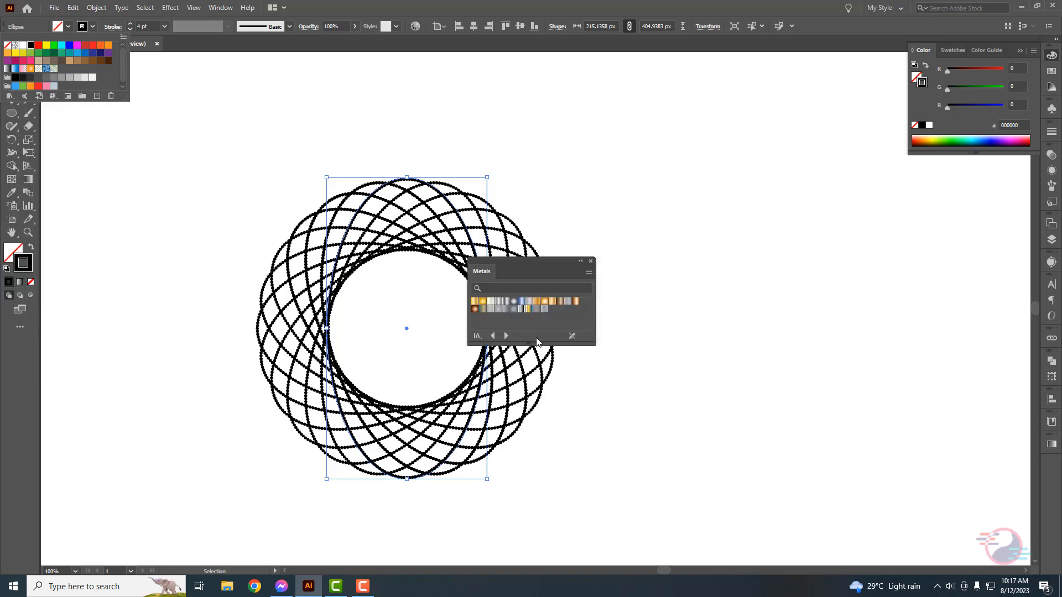
pyautogui.moveTo(551, 259); pyautogui.dragTo(678, 259)
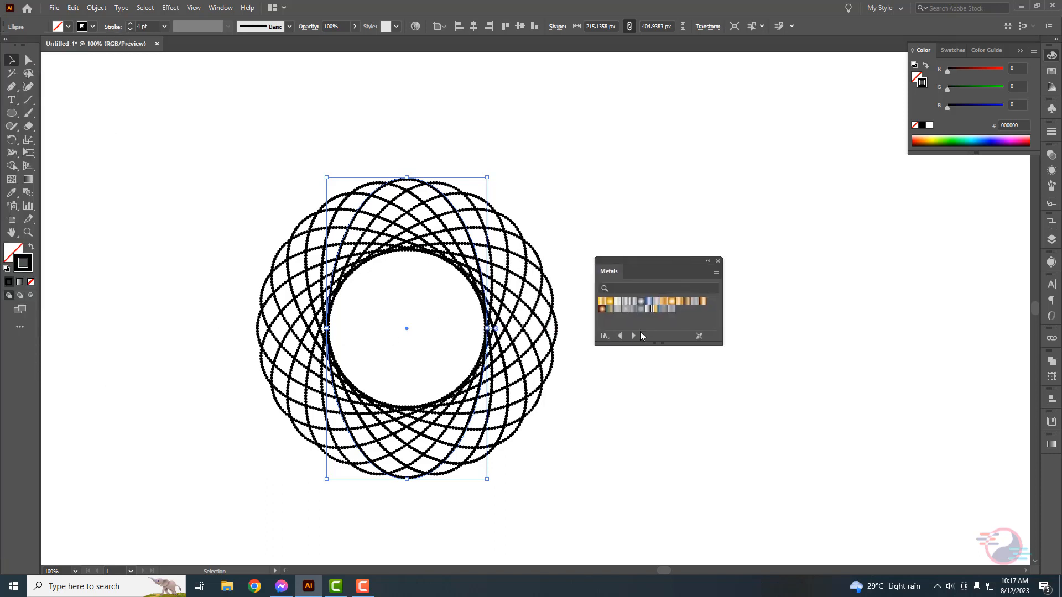
# Step: Browse from Metals to the Seasons gradient library and apply its multicoloured rainbow gradient to the rosette's stroke
pyautogui.click(633, 335)
pyautogui.click(633, 336)
pyautogui.click(633, 336)
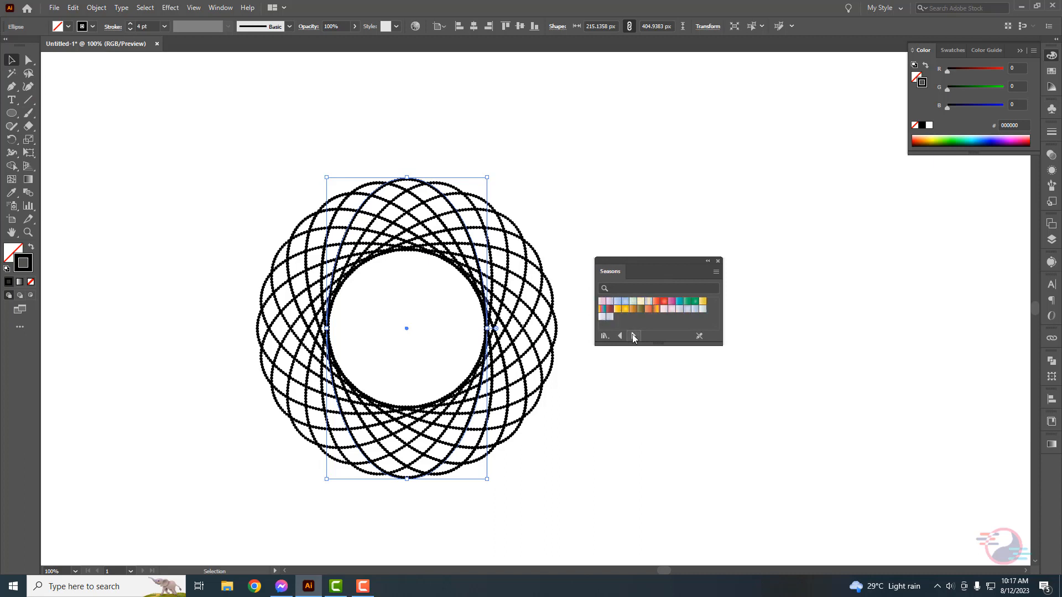
pyautogui.click(618, 335)
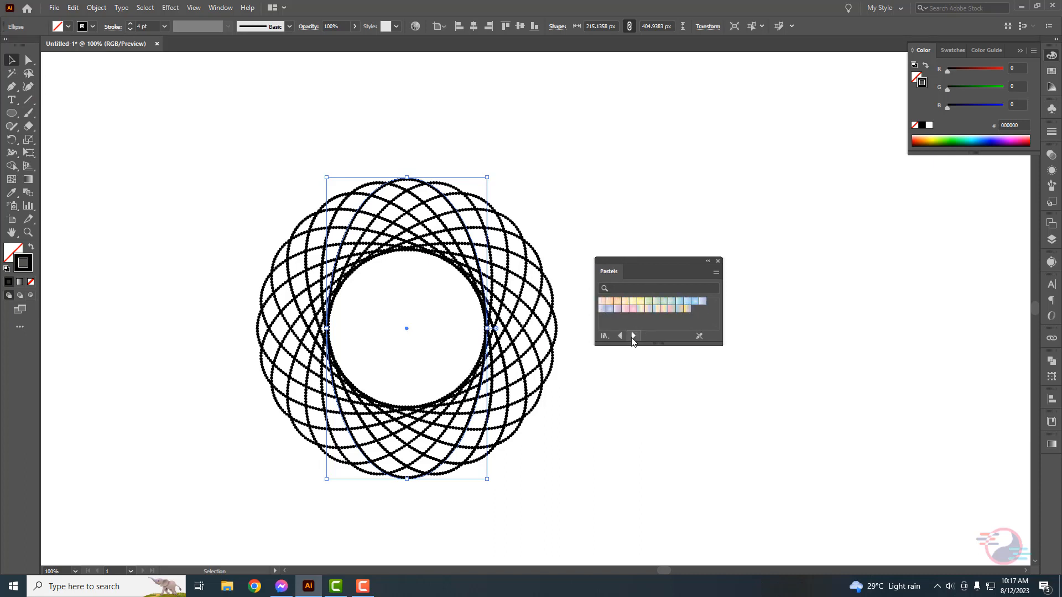
pyautogui.click(633, 336)
pyautogui.click(602, 308)
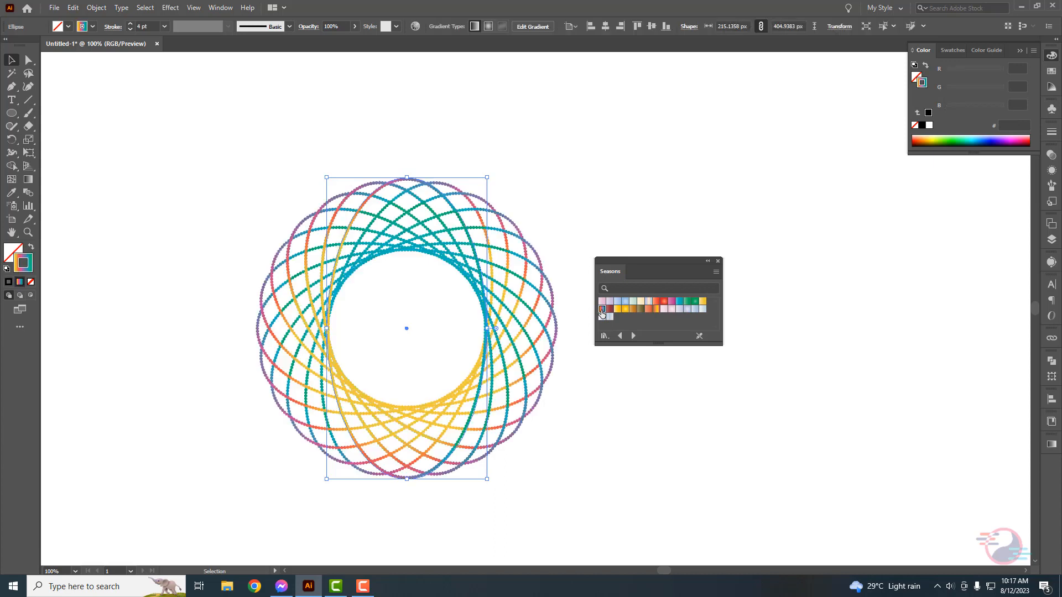
# Step: Browse to the Pastels gradient library and try several of its soft multicoloured and lilac gradients on the rosette's stroke
pyautogui.click(633, 336)
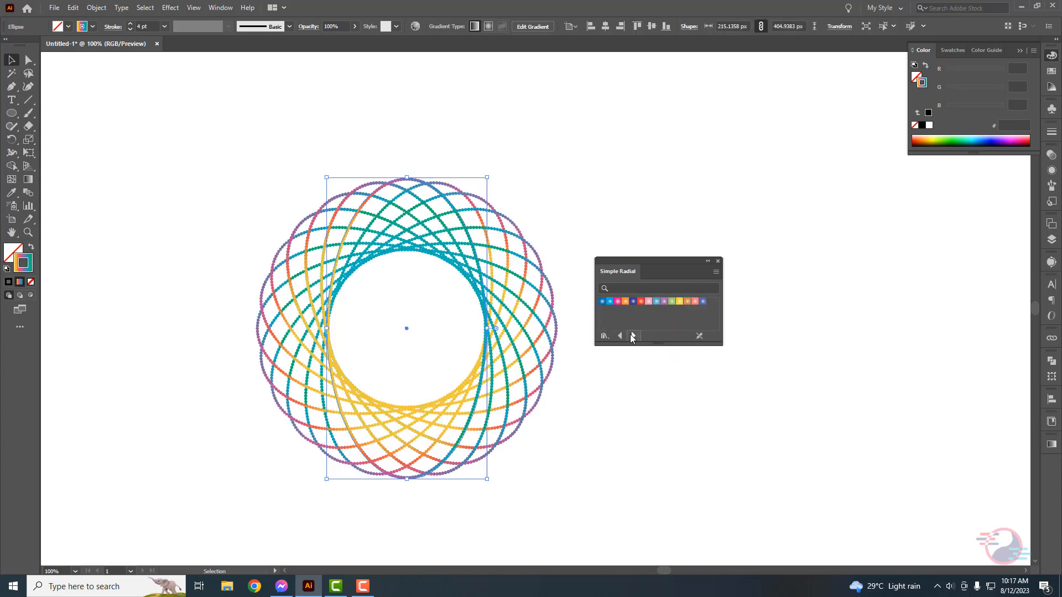
pyautogui.click(620, 335)
pyautogui.click(619, 336)
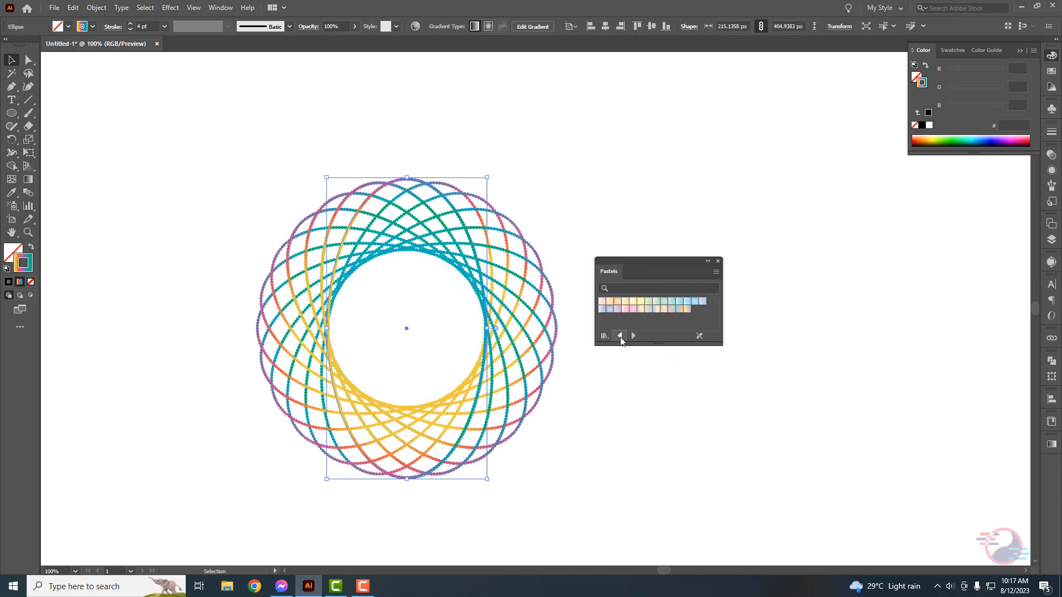
pyautogui.click(665, 310)
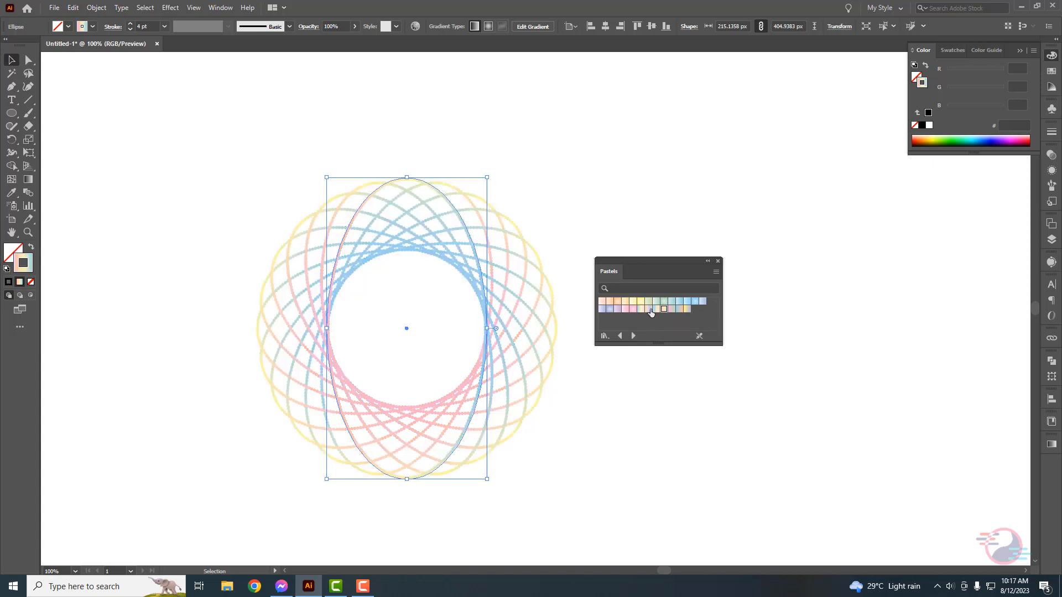
pyautogui.click(647, 310)
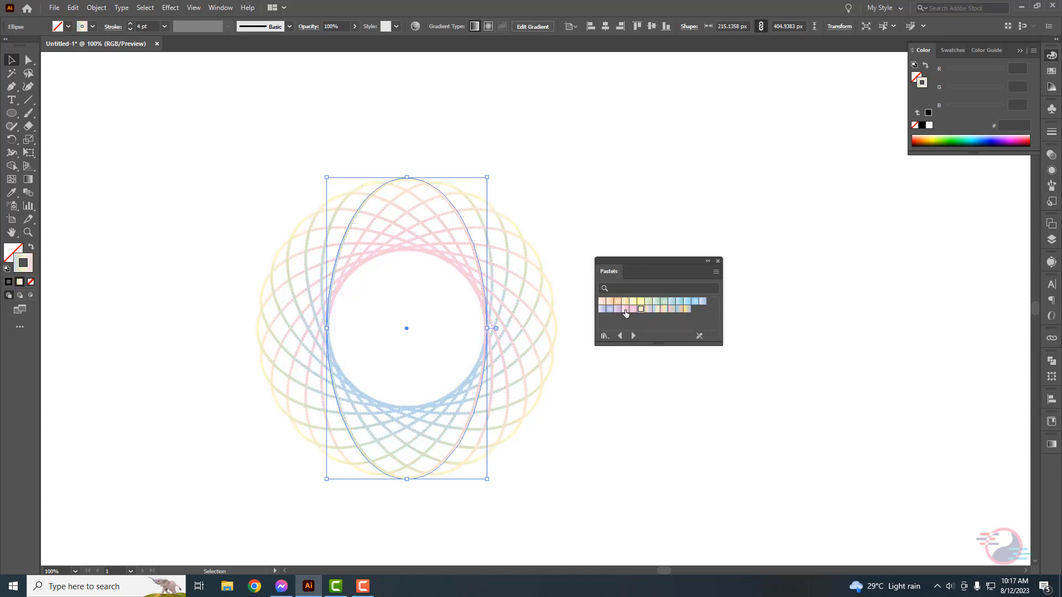
pyautogui.click(617, 308)
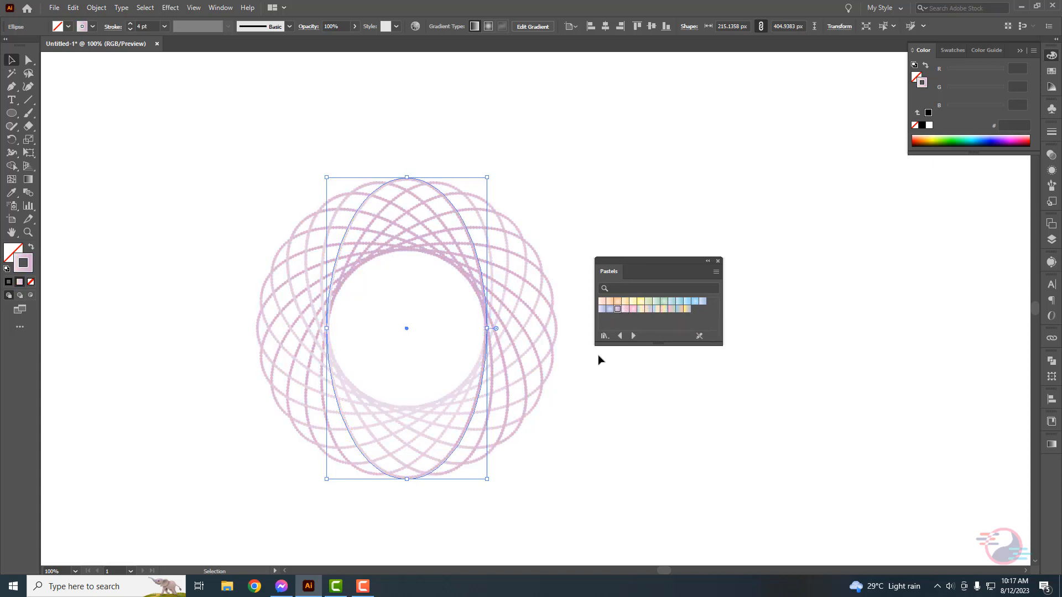
# Step: Browse to the Fruits and Vegetables gradient library and try its green, yellow and red gradients on the rosette's stroke
pyautogui.click(620, 336)
pyautogui.click(620, 336)
pyautogui.click(622, 338)
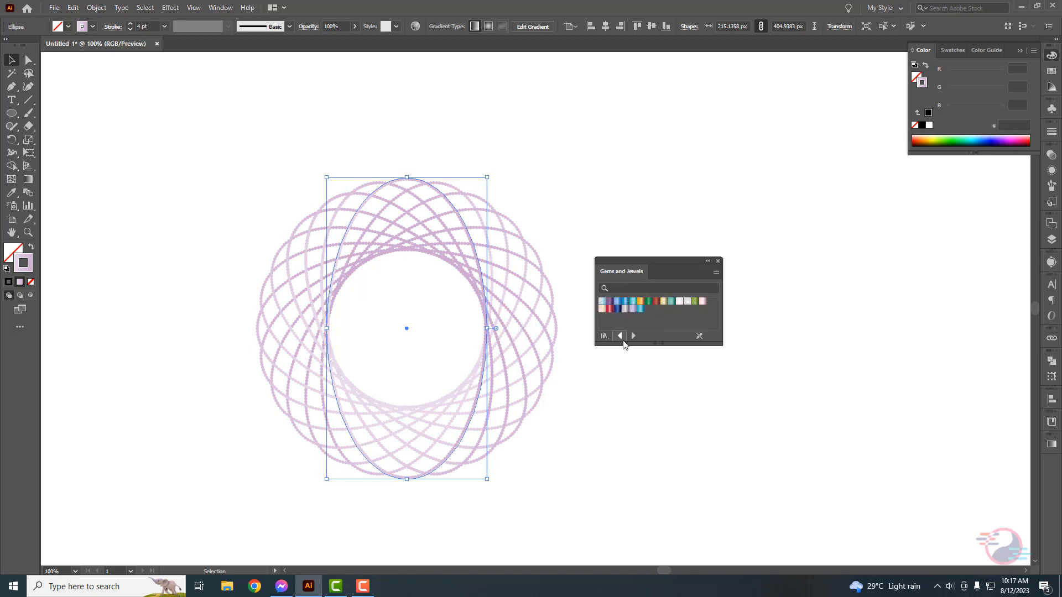
pyautogui.click(621, 338)
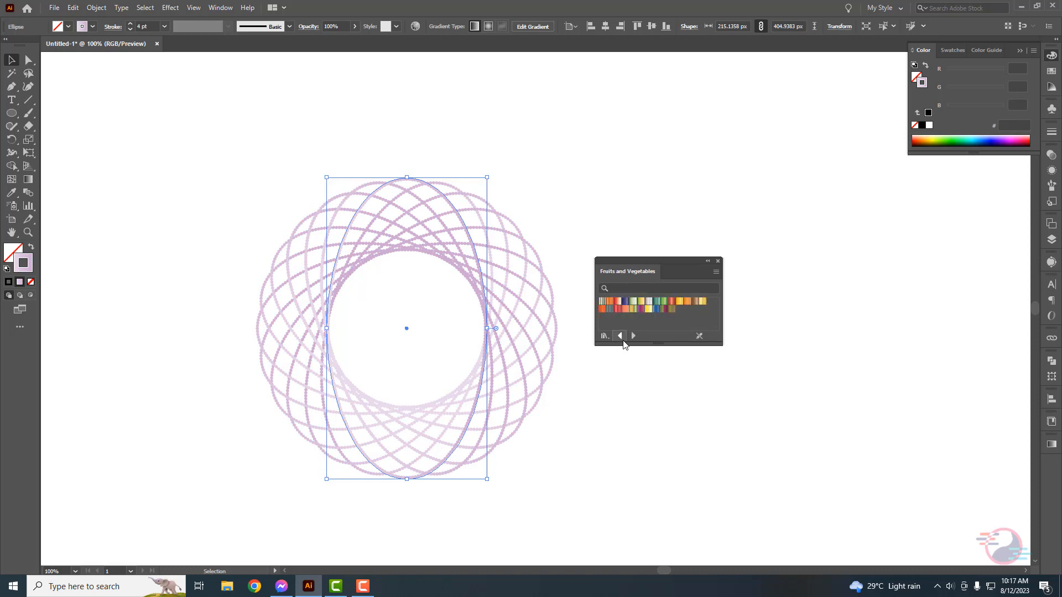
pyautogui.click(671, 303)
pyautogui.click(664, 302)
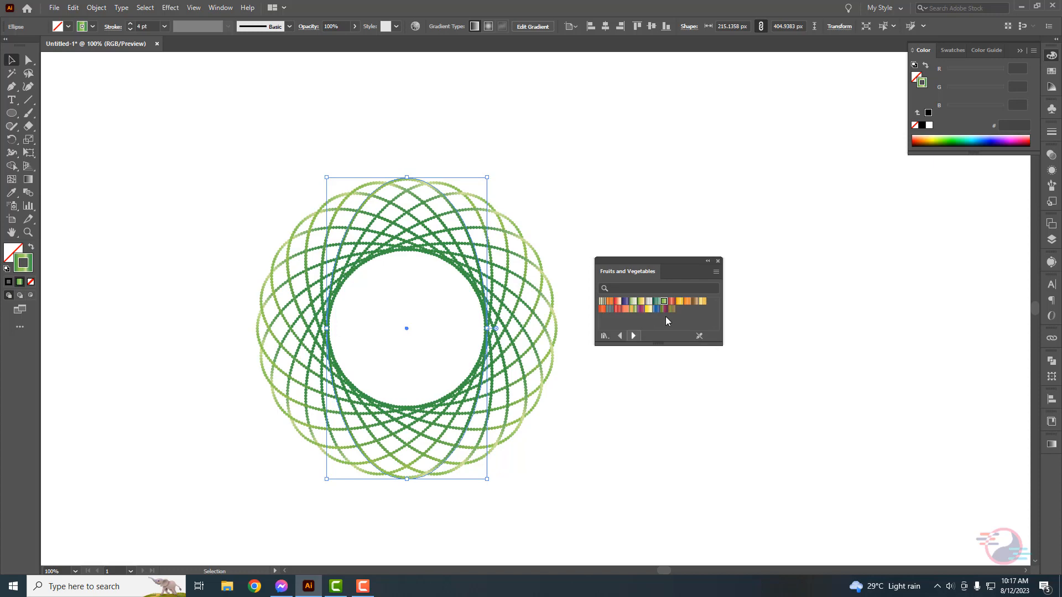
pyautogui.click(682, 301)
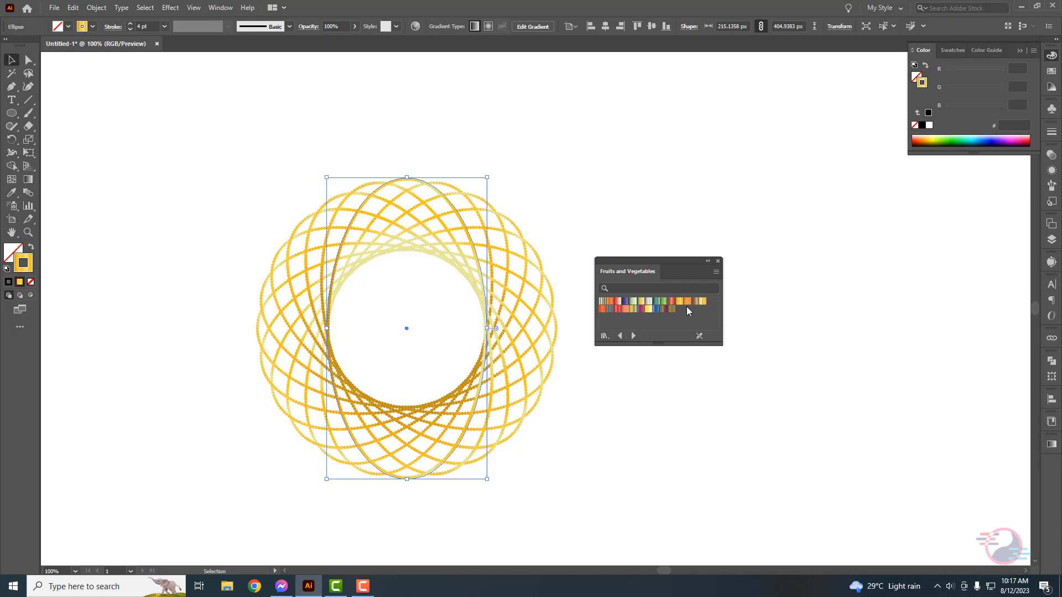
pyautogui.click(687, 303)
pyautogui.click(618, 309)
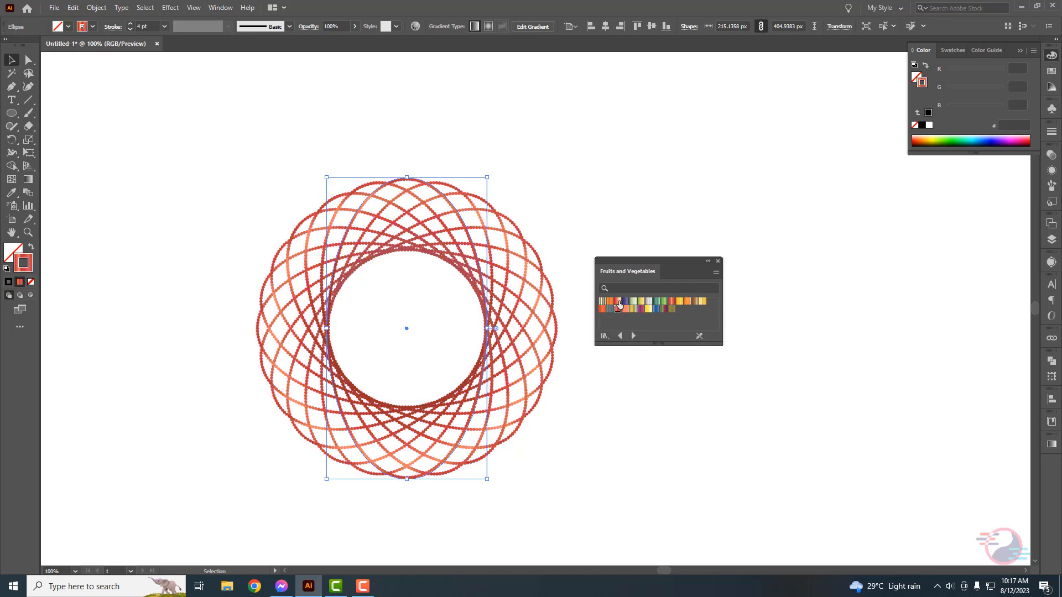
pyautogui.click(618, 302)
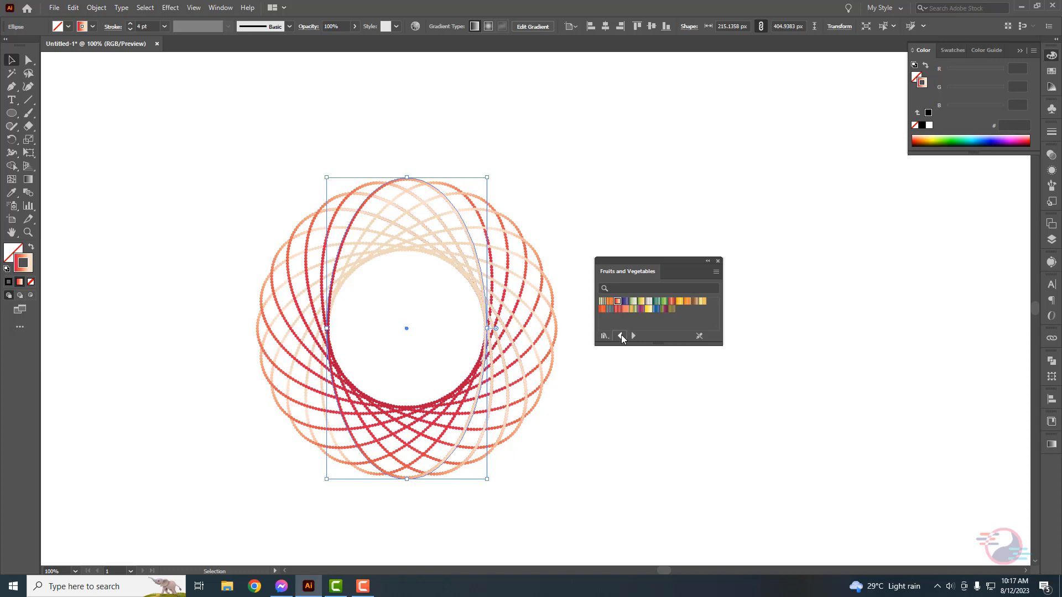
# Step: Browse to the Color Harmonies gradient library and try its red, purple and green gradient on the rosette's stroke
pyautogui.click(620, 336)
pyautogui.click(620, 336)
pyautogui.click(621, 336)
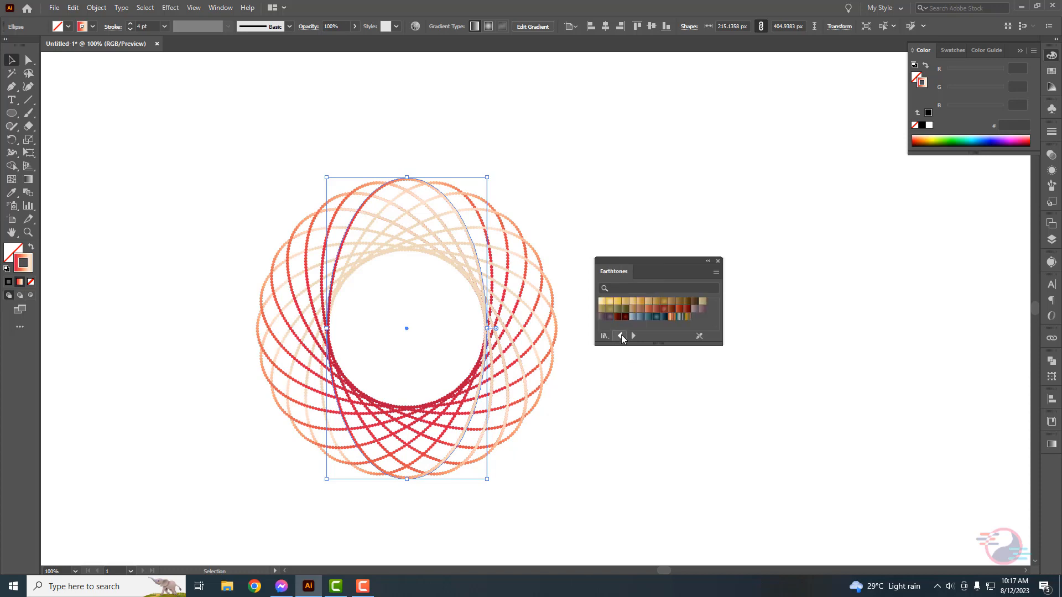
pyautogui.click(621, 335)
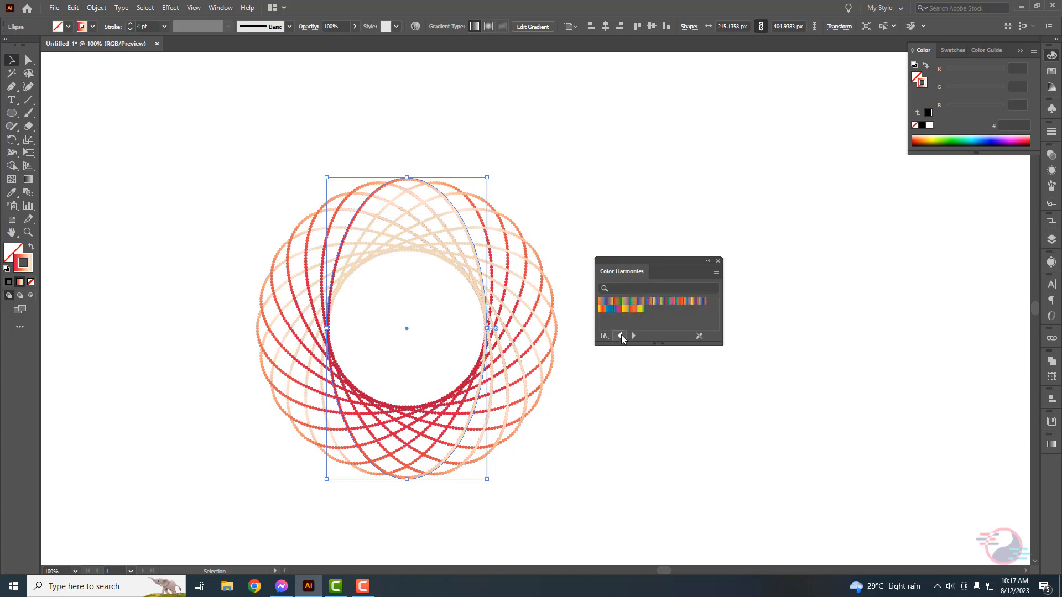
pyautogui.click(676, 301)
pyautogui.click(662, 301)
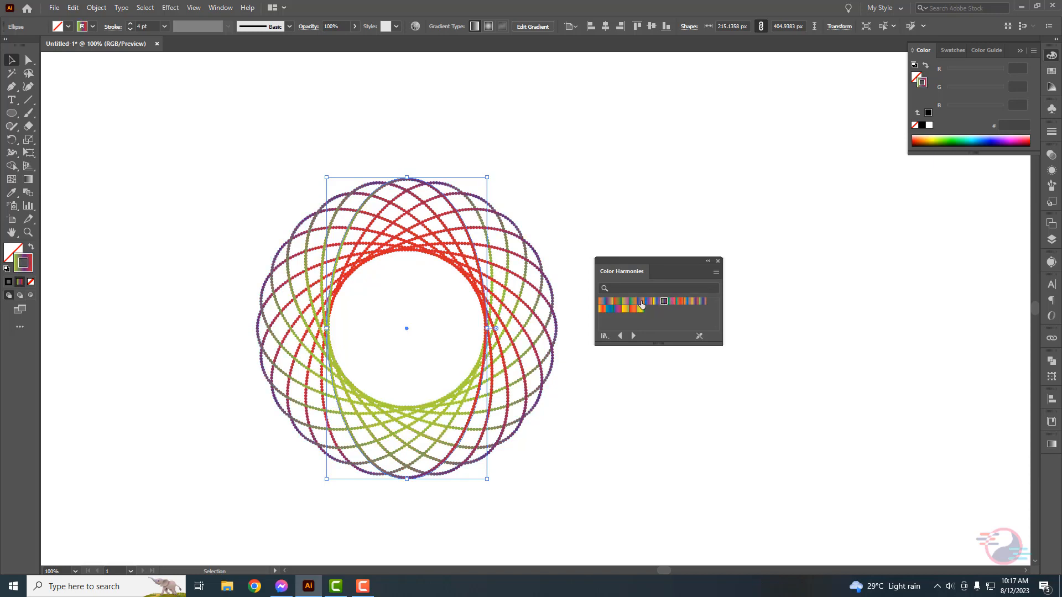
# Step: Compare more Color Harmonies gradients on the rosette's stroke, settle on the red, orange and yellow one, and deselect the rosette
pyautogui.click(625, 308)
pyautogui.click(641, 308)
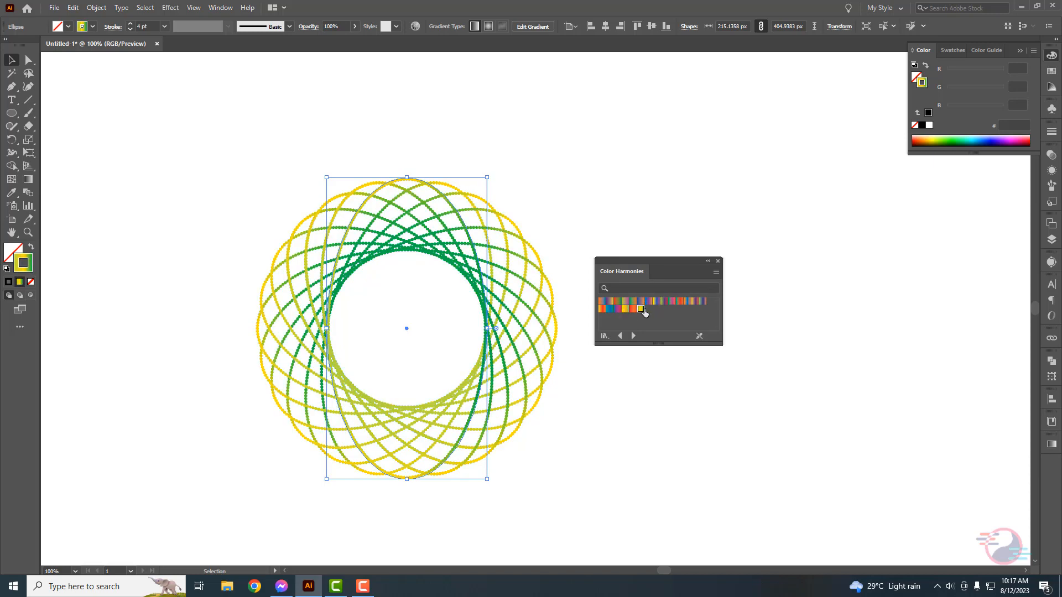
pyautogui.click(611, 309)
pyautogui.click(602, 310)
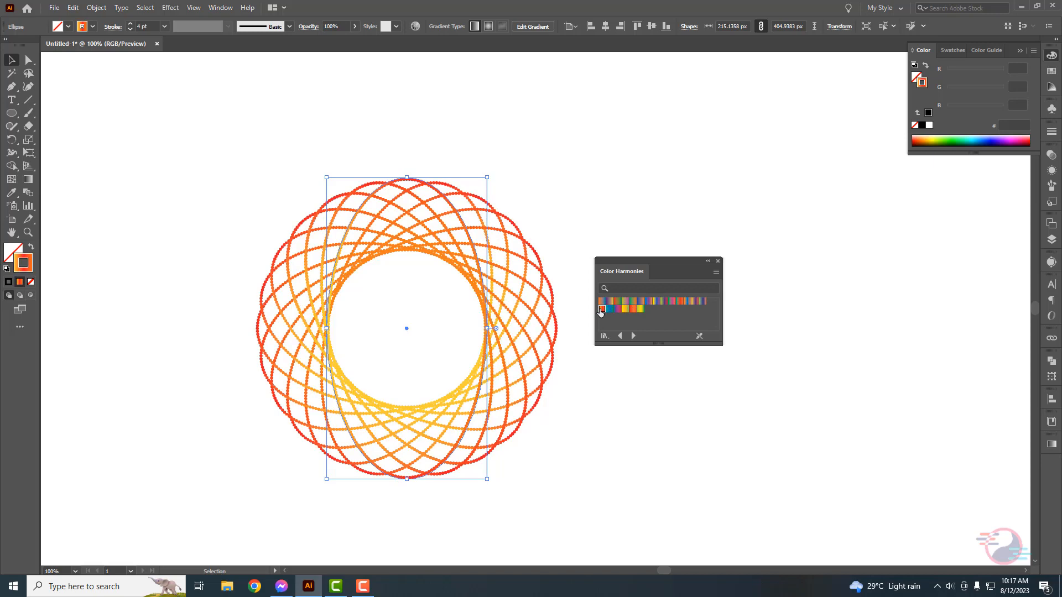
pyautogui.click(624, 309)
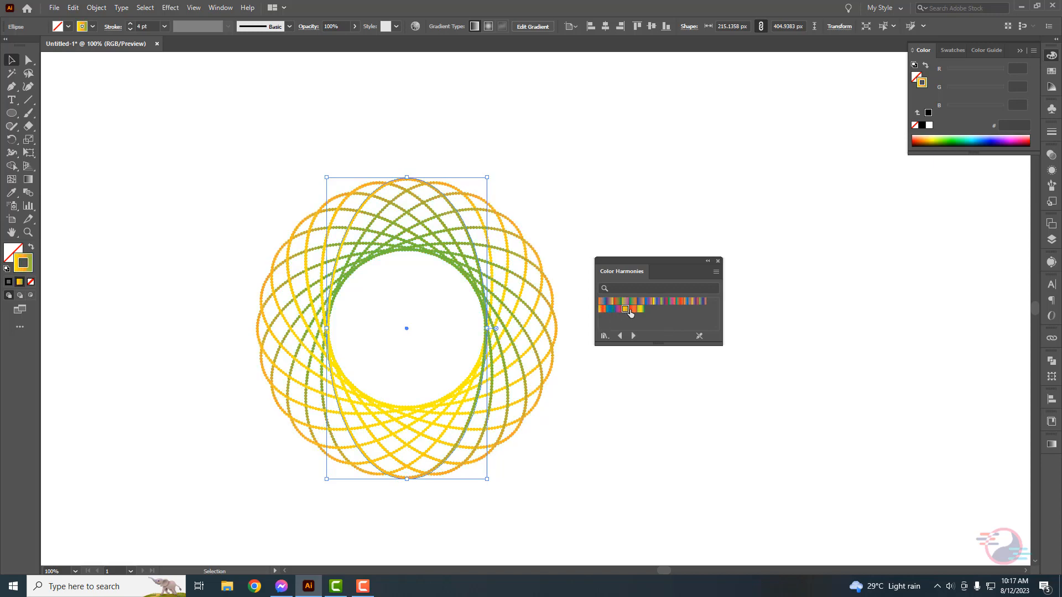
pyautogui.click(603, 310)
pyautogui.click(560, 209)
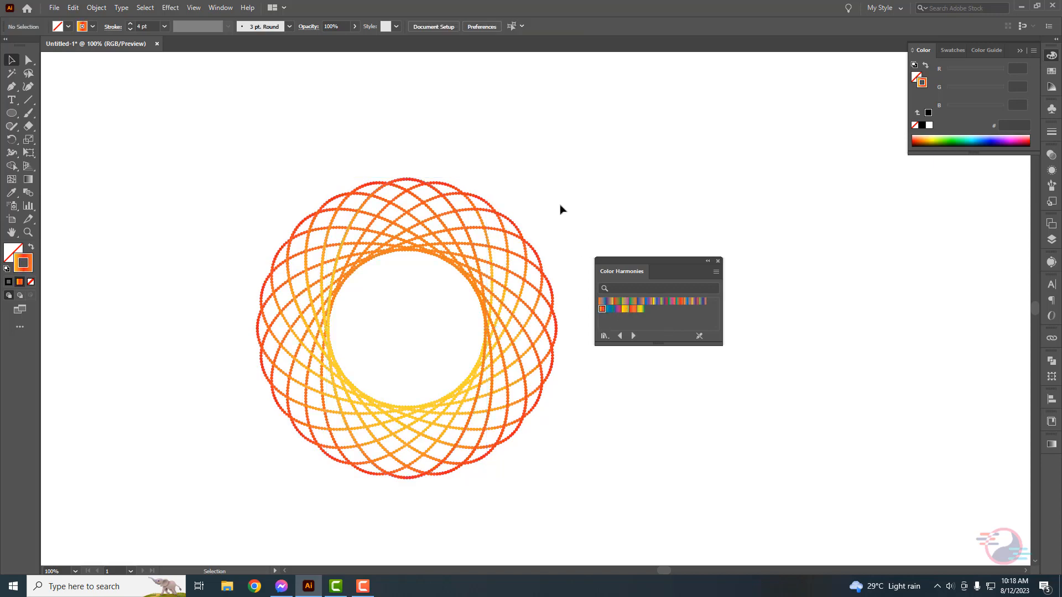
# Step: Draw a square about 202 px wide on the empty artboard area beside the rosette, and deselect it
pyautogui.hotkey('ctrl', '-')
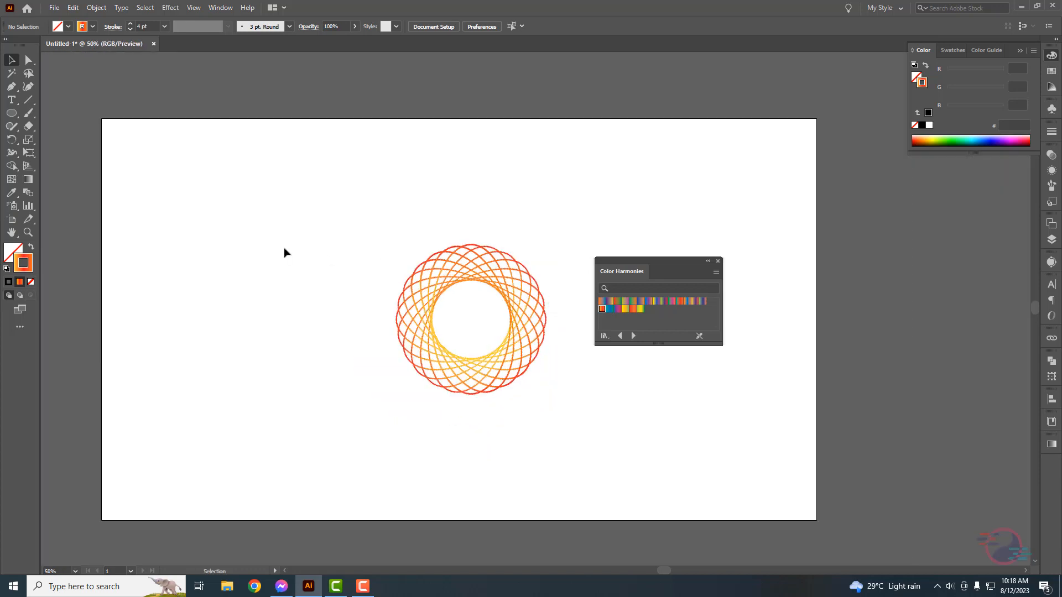
pyautogui.moveTo(12, 113); pyautogui.dragTo(55, 113)
pyautogui.moveTo(170, 219)
pyautogui.mouseDown()
pyautogui.moveTo(234, 293)
pyautogui.moveTo(259, 291)
pyautogui.mouseUp()
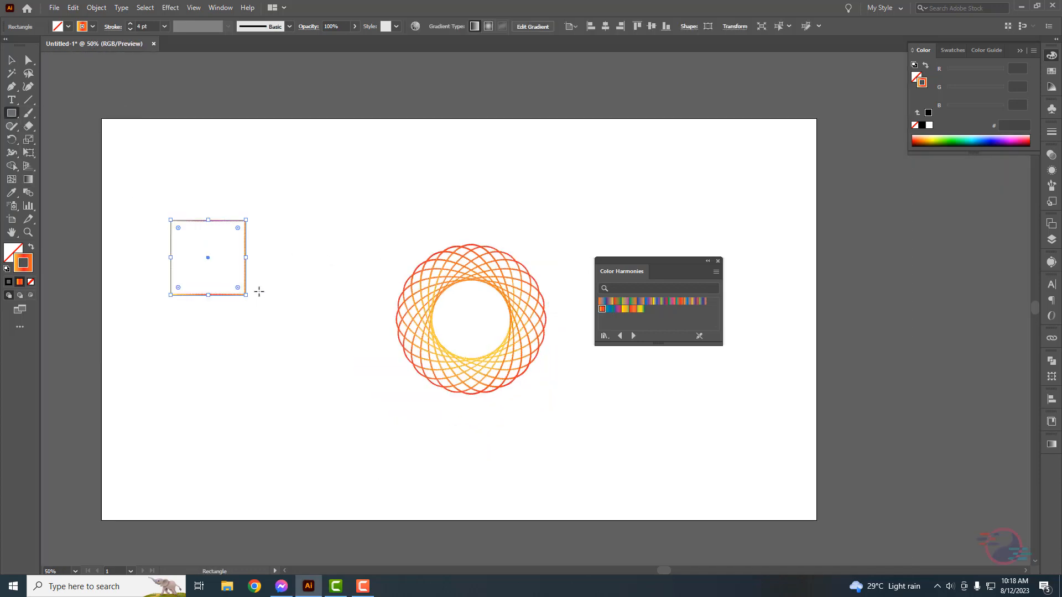
pyautogui.press('v')
pyautogui.moveTo(283, 213); pyautogui.dragTo(230, 302)
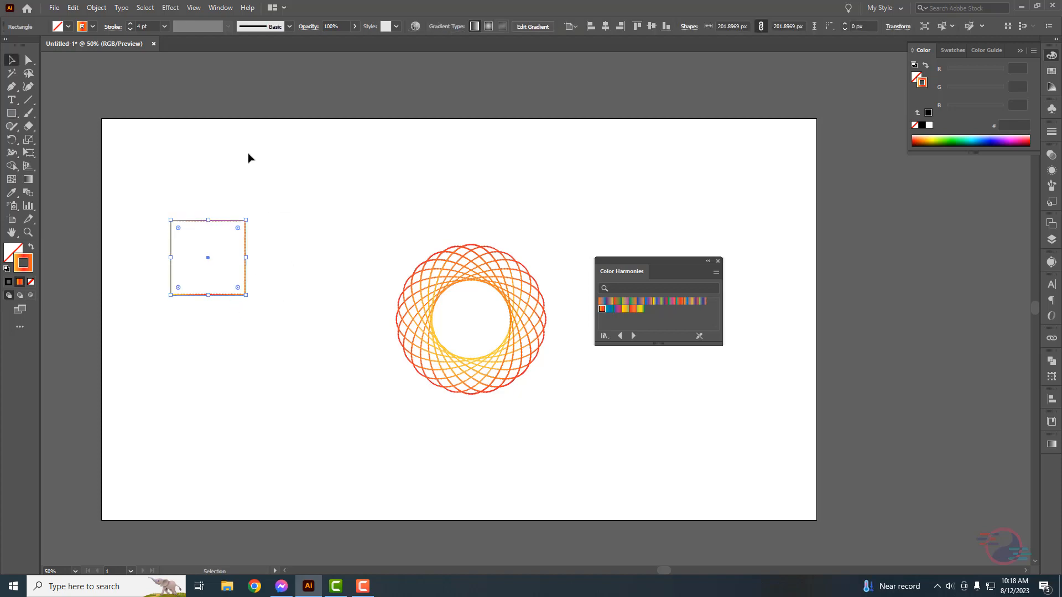
pyautogui.hotkey('ctrl', '+')
pyautogui.hotkey('ctrl', '+')
pyautogui.moveTo(530, 230); pyautogui.dragTo(372, 225)
pyautogui.click(373, 207)
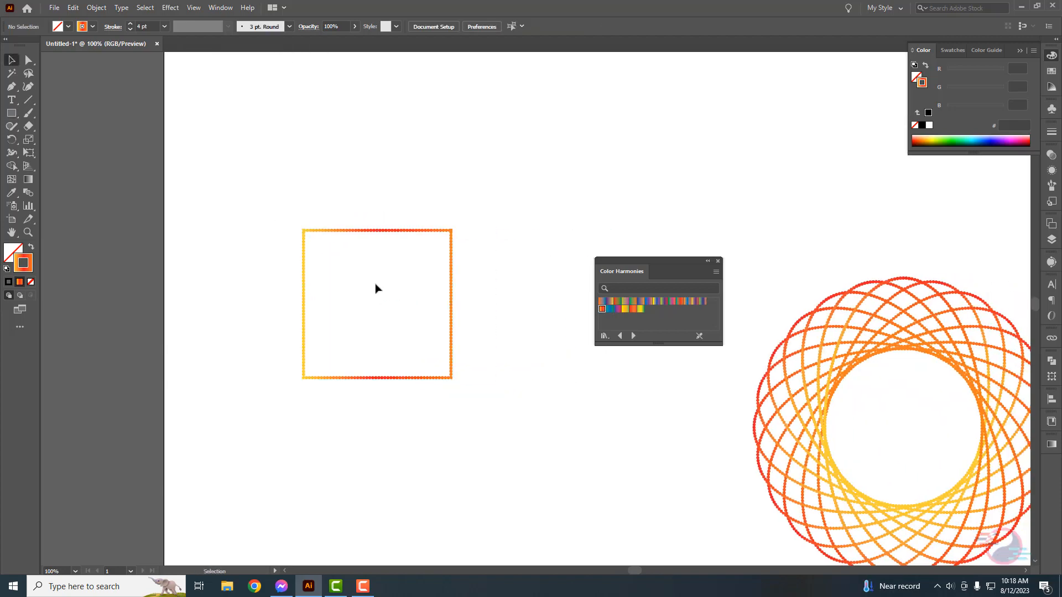
# Step: Open the Transform effect for the new square and set the number of copies to 7
pyautogui.moveTo(412, 357); pyautogui.dragTo(341, 198)
pyautogui.click(171, 8)
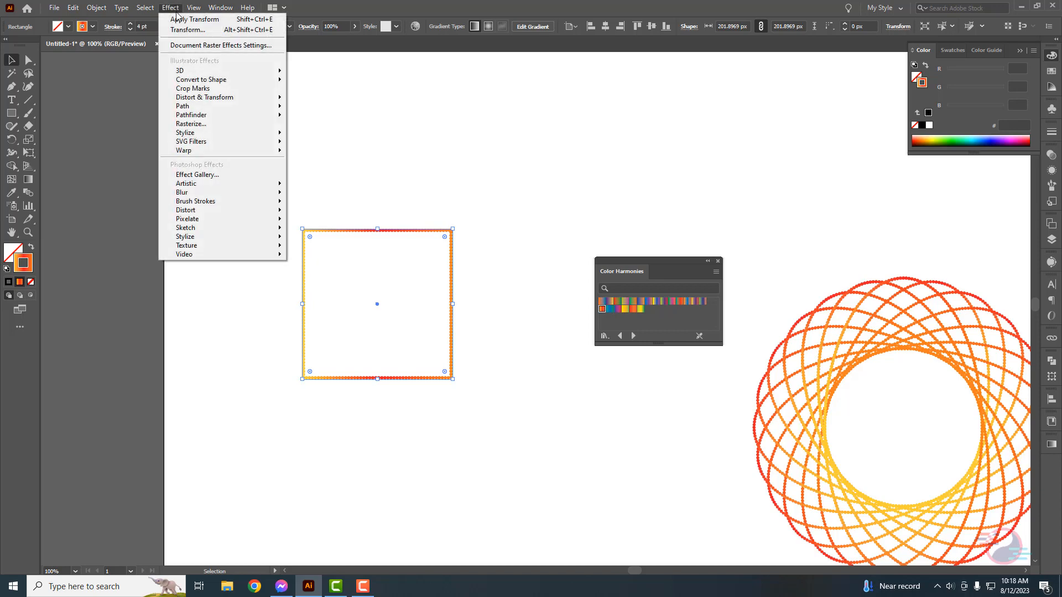
pyautogui.moveTo(238, 108)
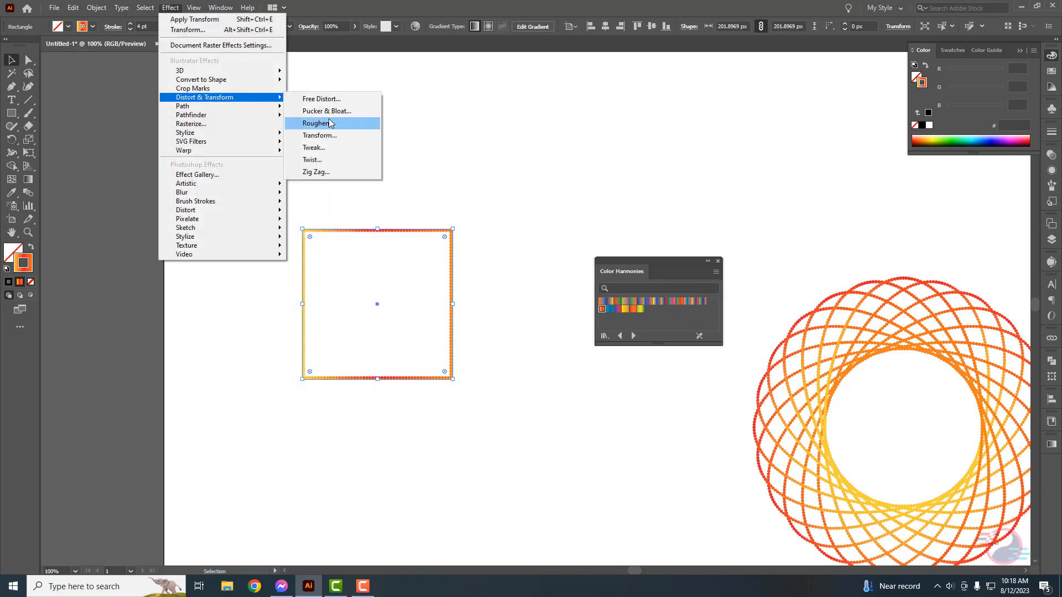
pyautogui.click(325, 136)
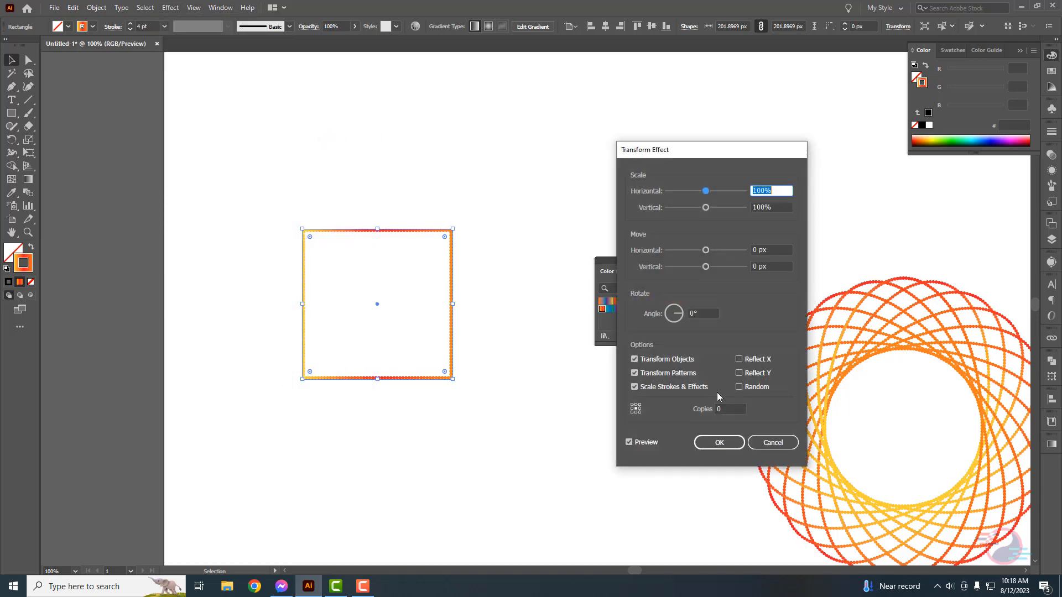
pyautogui.click(726, 408)
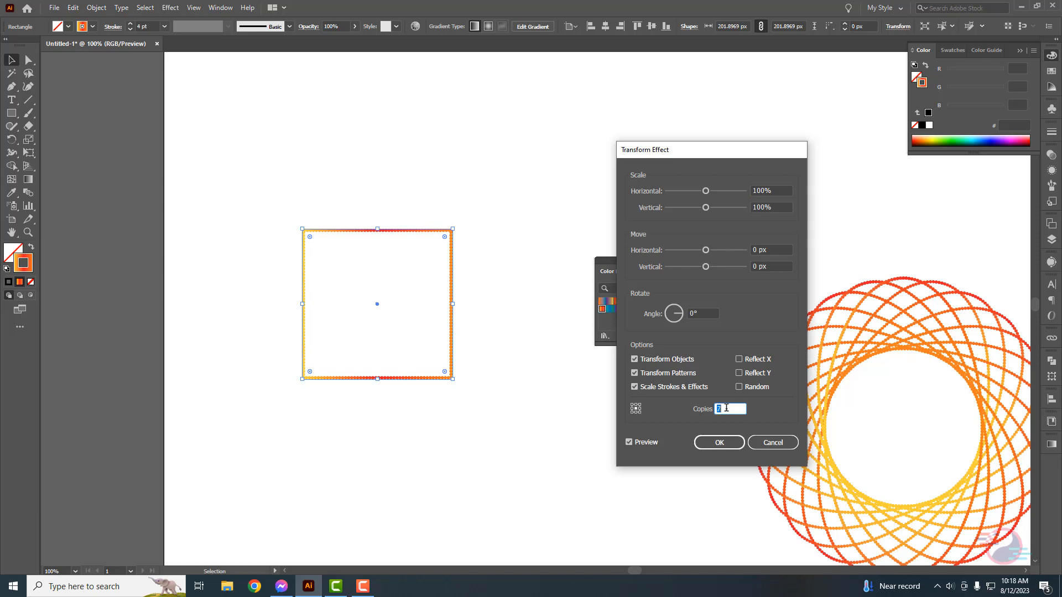
# Step: Raise the rotation angle of the square's Transform effect to 15°
pyautogui.click(700, 313)
pyautogui.press('Up')
pyautogui.press('Up')
pyautogui.press('Up')
pyautogui.press('Up')
pyautogui.press('Up')
pyautogui.press('Up')
pyautogui.press('Up')
pyautogui.press('Up')
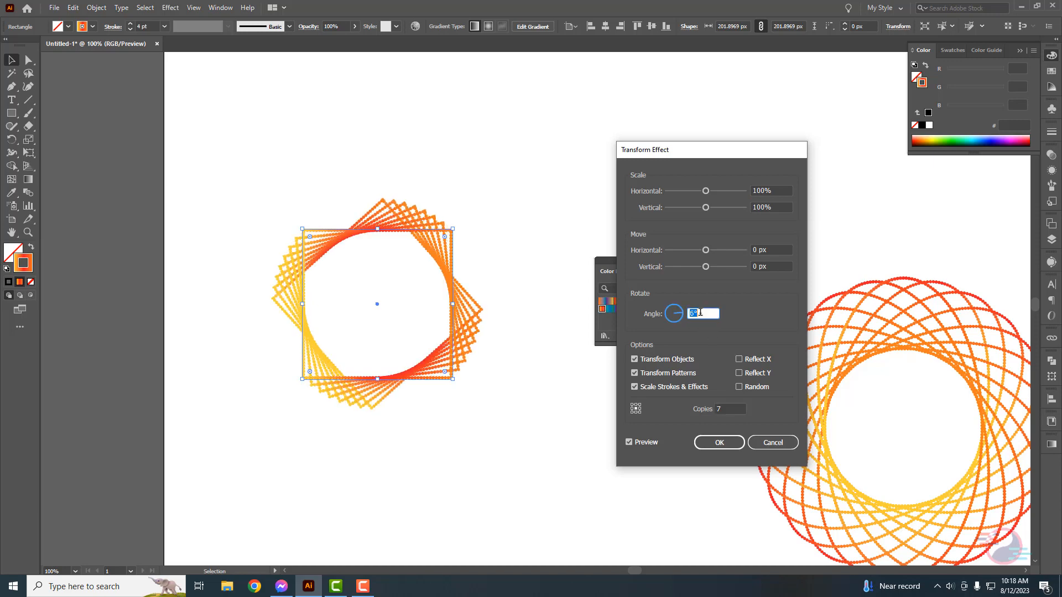
pyautogui.press('Up')
pyautogui.press('Up')
pyautogui.press('Up')
pyautogui.press('Up')
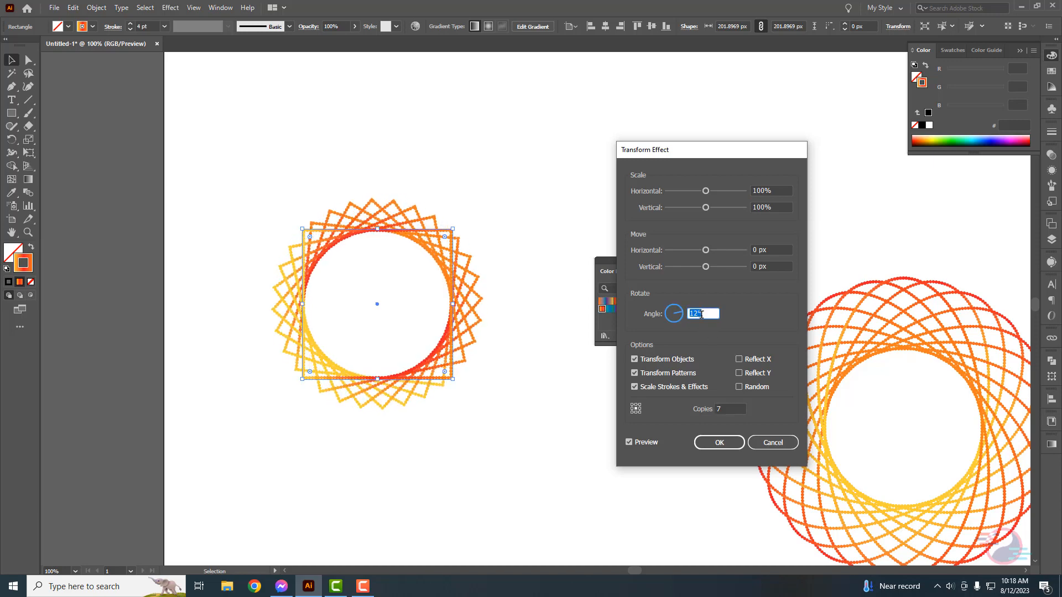
pyautogui.press('Up')
pyautogui.press('Up')
pyautogui.press('Up')
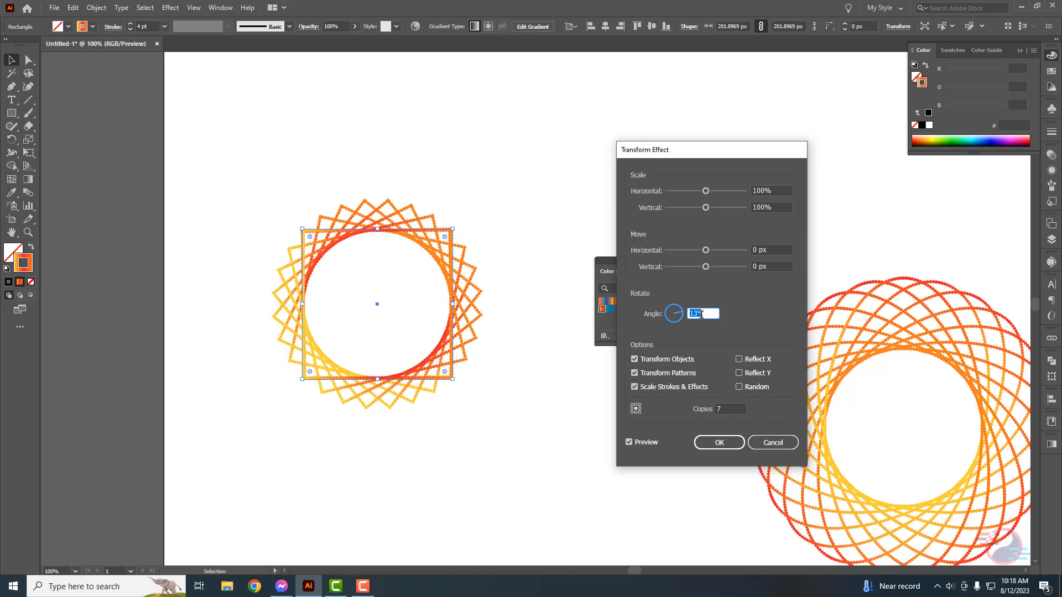
# Step: Reduce the number of copies in the square's Transform effect to 5 and apply the effect
pyautogui.click(721, 408)
pyautogui.press('Up')
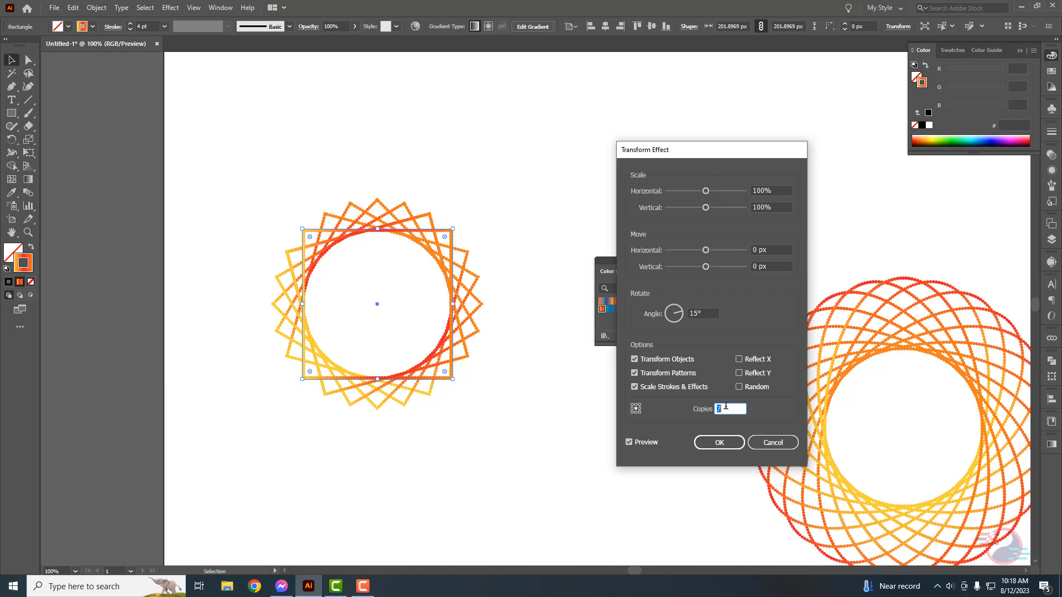
pyautogui.press('Down')
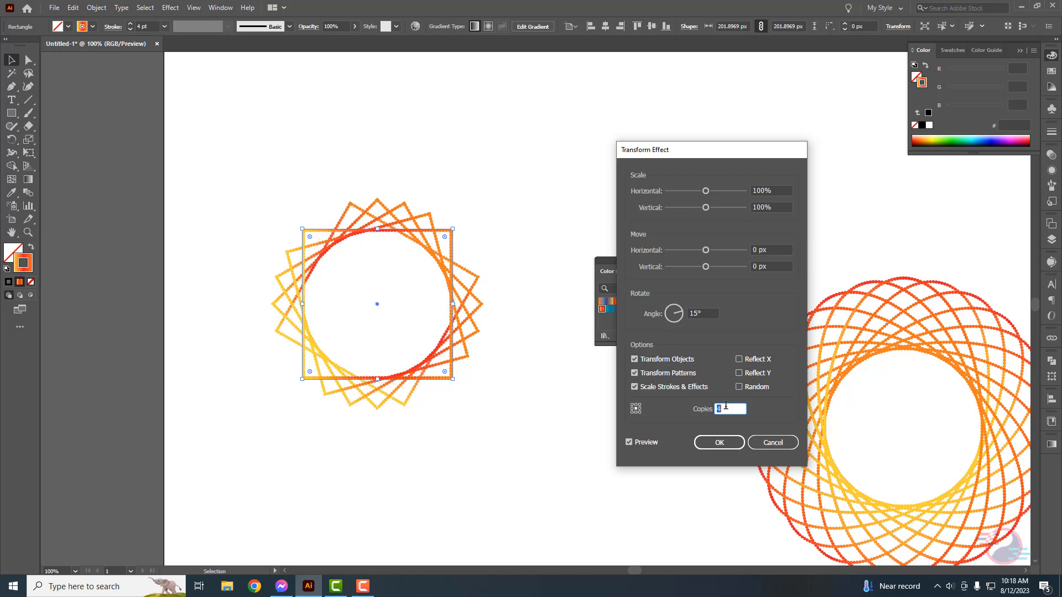
pyautogui.press('Up')
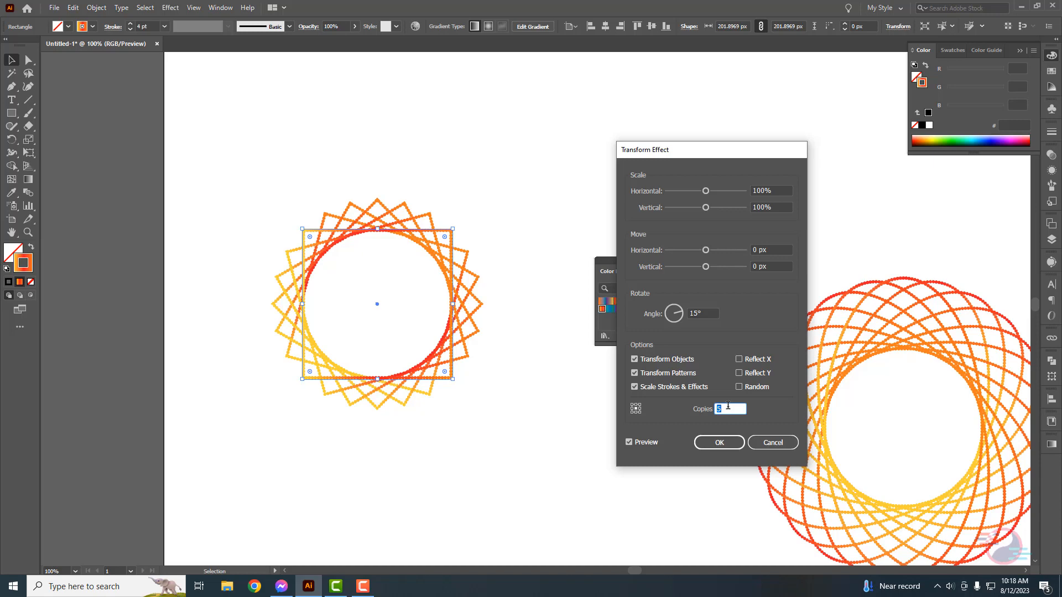
pyautogui.click(721, 442)
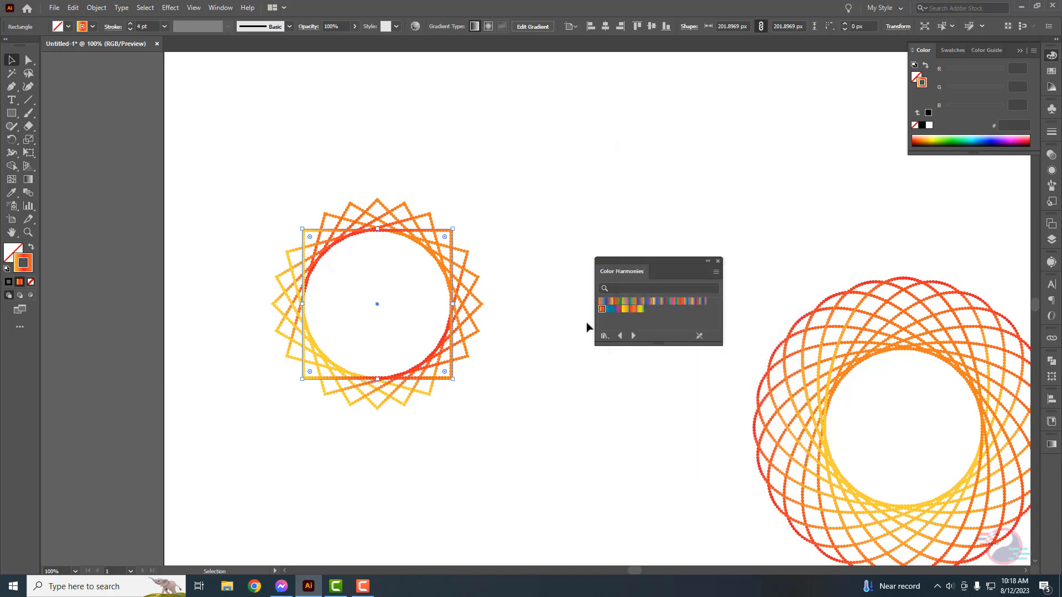
# Step: Round the corners of the square in the new rosette to a radius of about 12 px, and reselect the square
pyautogui.click(543, 277)
pyautogui.click(452, 261)
pyautogui.moveTo(445, 241); pyautogui.dragTo(458, 232)
pyautogui.click(493, 218)
pyautogui.hotkey('ctrl', '=')
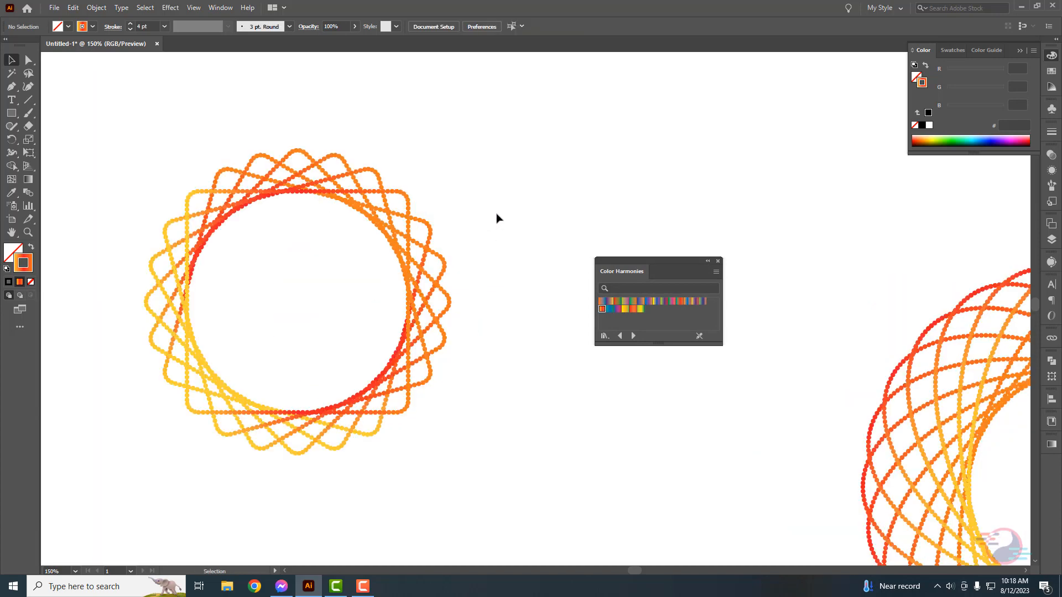
pyautogui.click(409, 232)
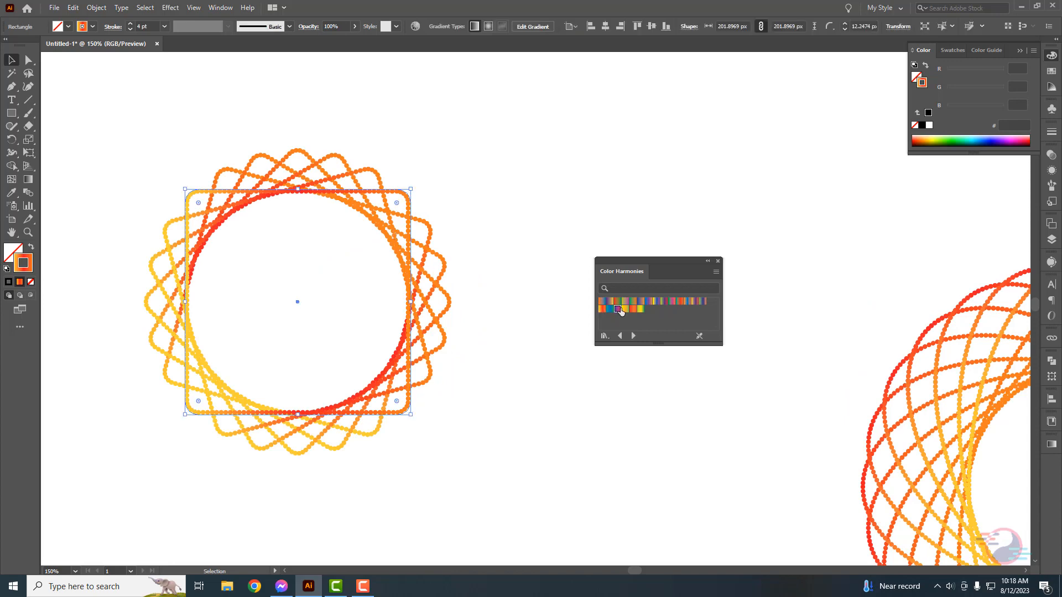
# Step: Recolour the square rosette's dotted stroke with a red-to-orange gradient from the Color Harmonies library, and deselect it
pyautogui.click(618, 308)
pyautogui.click(632, 309)
pyautogui.click(519, 251)
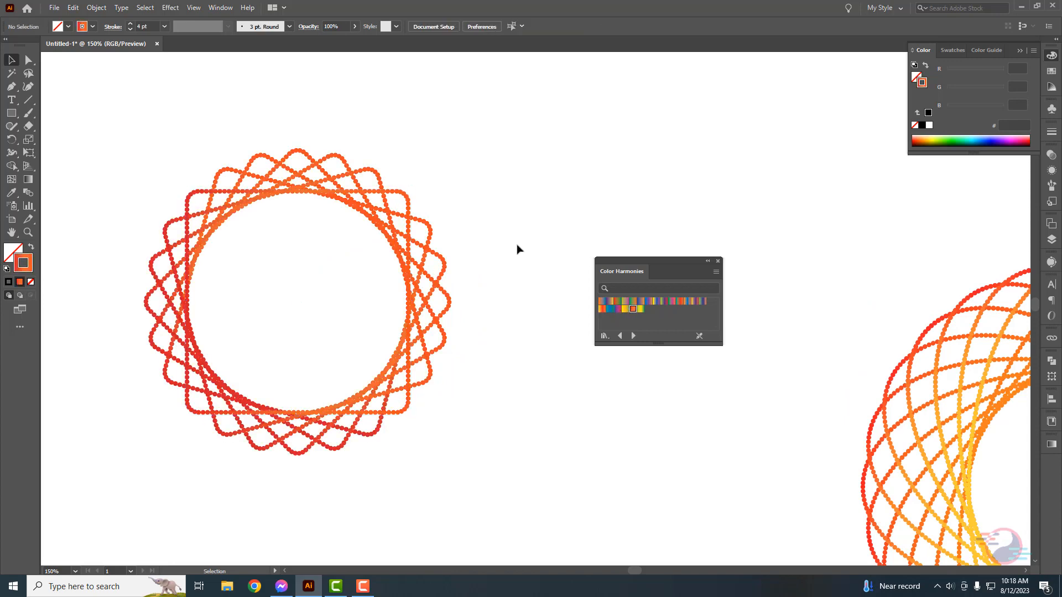
# Step: Draw an upright five-pointed star with the Star tool beside the artboard's upper-left corner
pyautogui.hotkey('ctrl', '-')
pyautogui.hotkey('ctrl', '-')
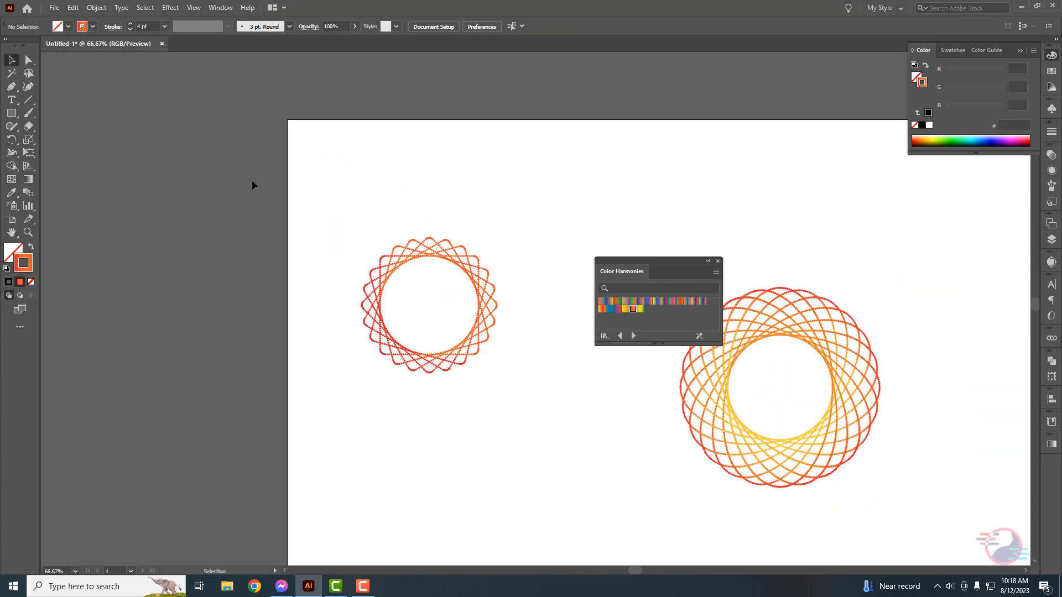
pyautogui.click(11, 112)
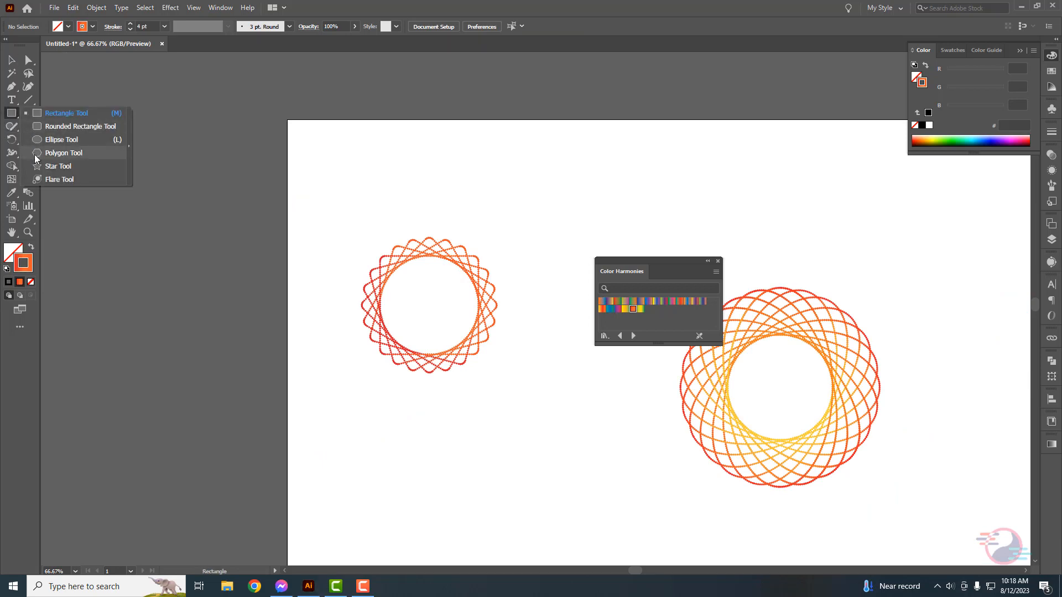
pyautogui.click(37, 166)
pyautogui.moveTo(232, 148); pyautogui.dragTo(272, 207)
pyautogui.press('v')
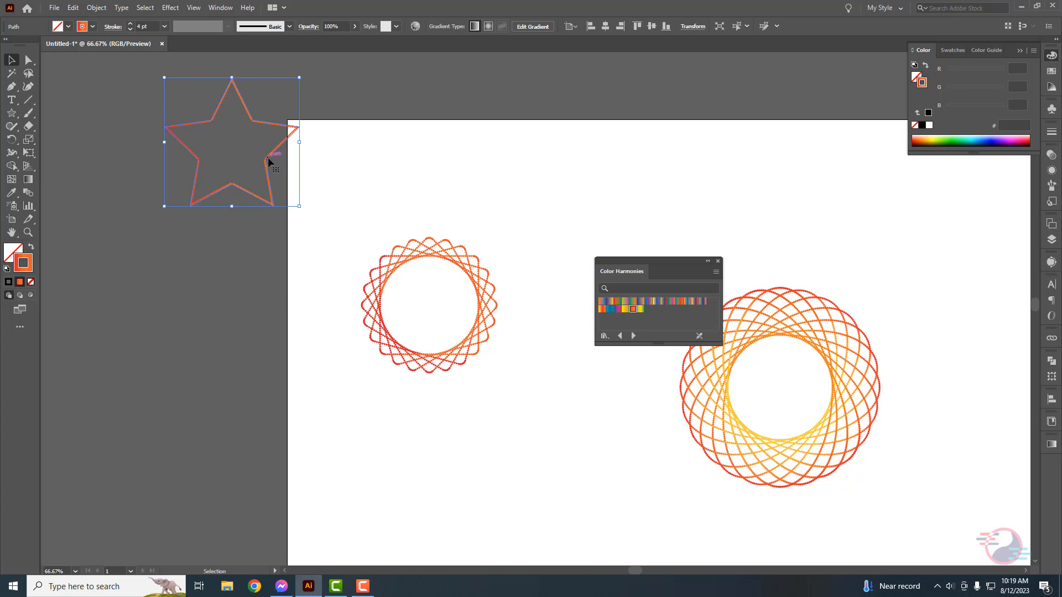
# Step: Move the star to the artboard's upper edge, above and between the two rosettes, and keep it selected
pyautogui.moveTo(272, 161); pyautogui.dragTo(521, 187)
pyautogui.moveTo(551, 205); pyautogui.dragTo(489, 247)
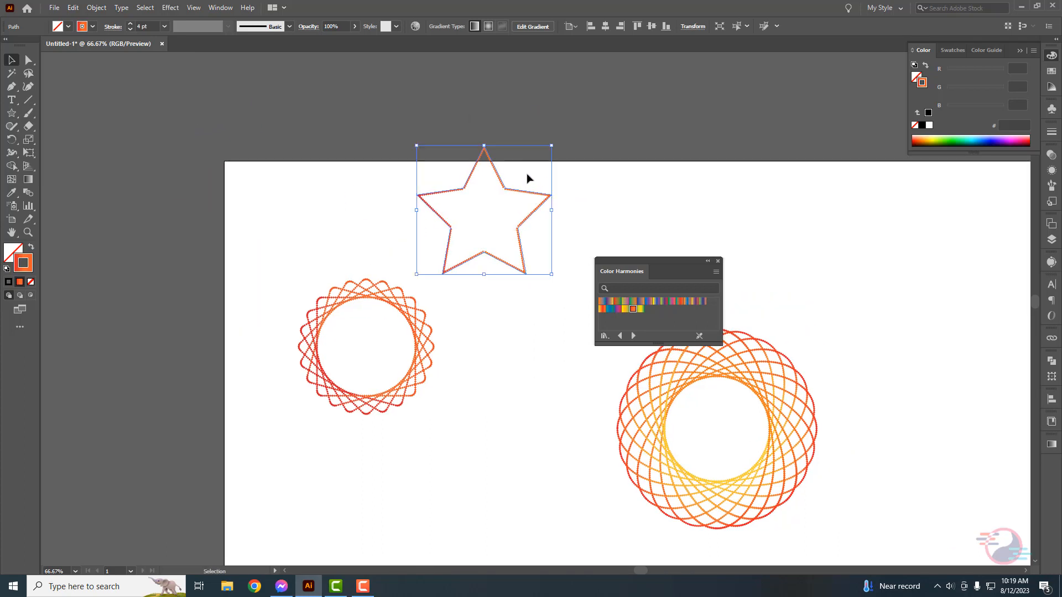
pyautogui.click(400, 140)
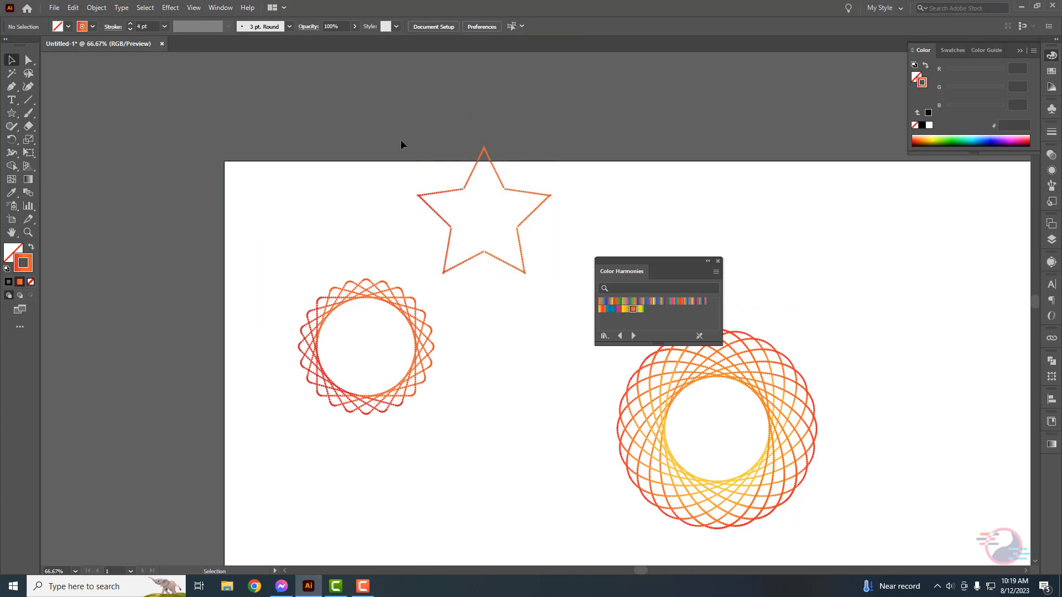
pyautogui.click(510, 191)
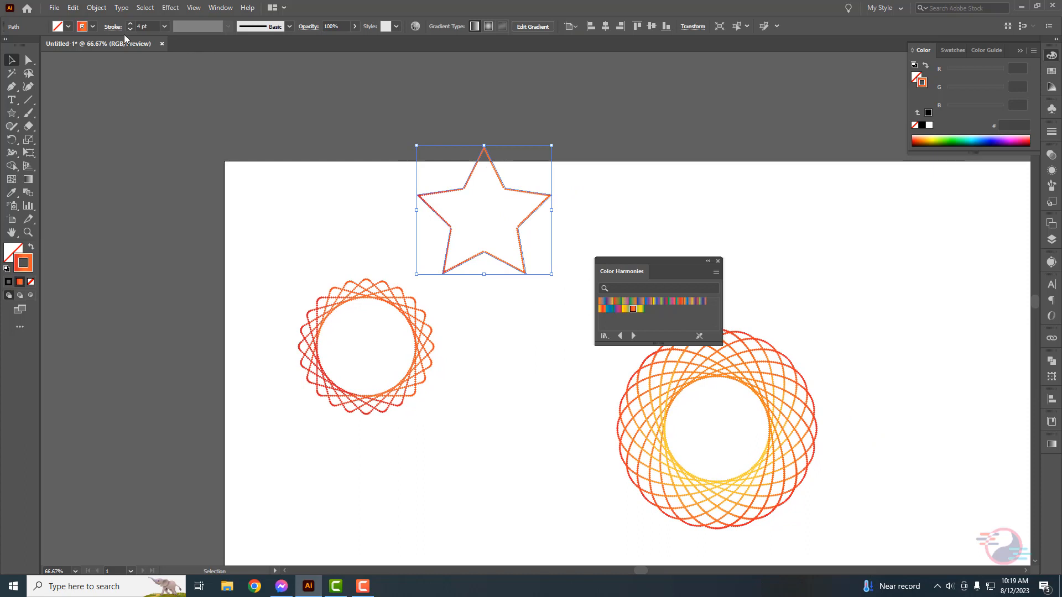
# Step: Open the Transform effect for the star and set 6 copies with a rotation angle of 2°
pyautogui.click(170, 8)
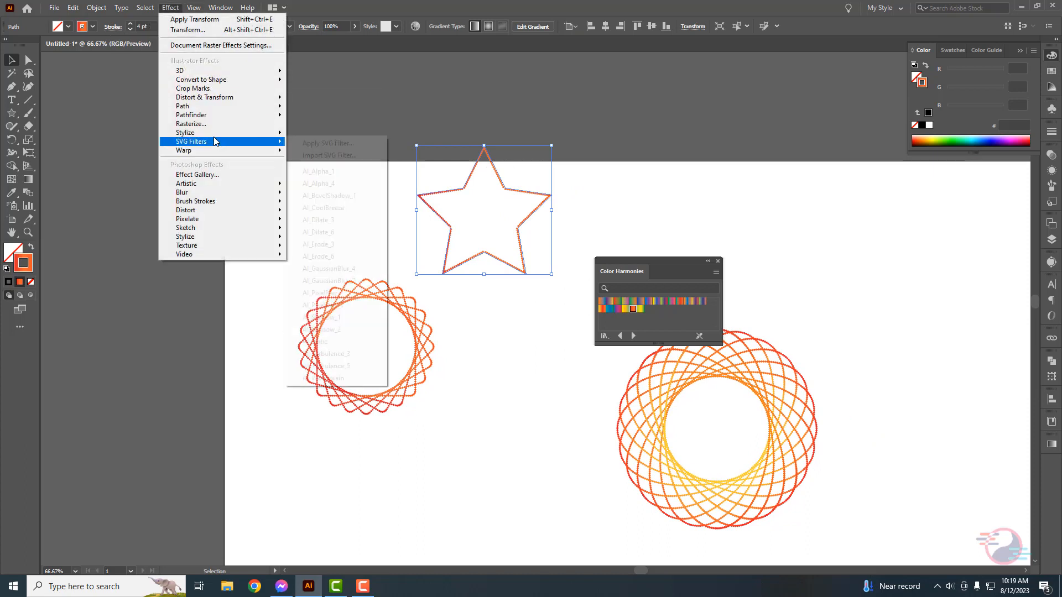
pyautogui.moveTo(260, 97)
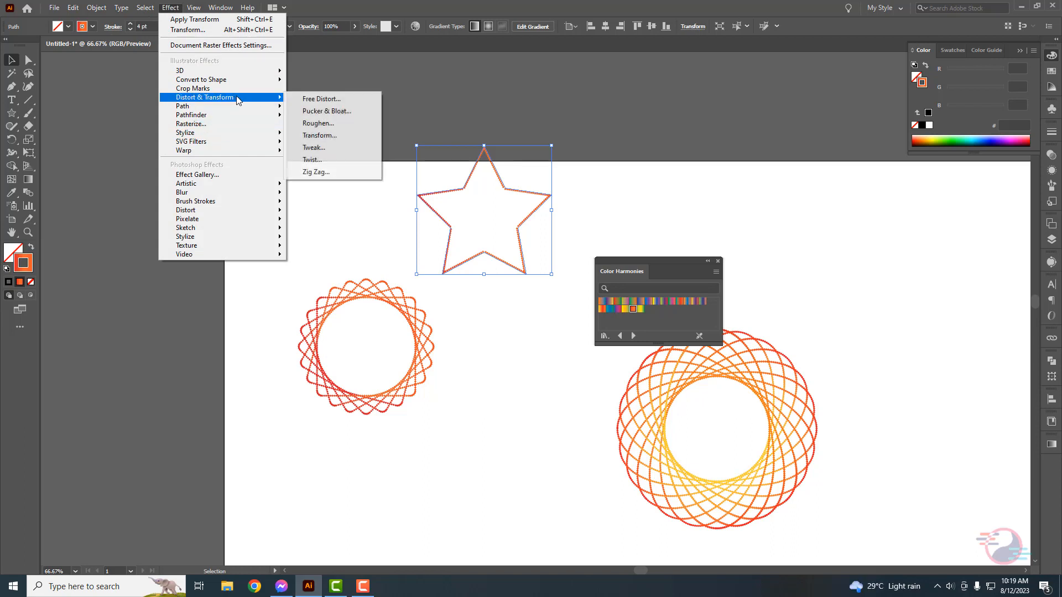
pyautogui.click(323, 135)
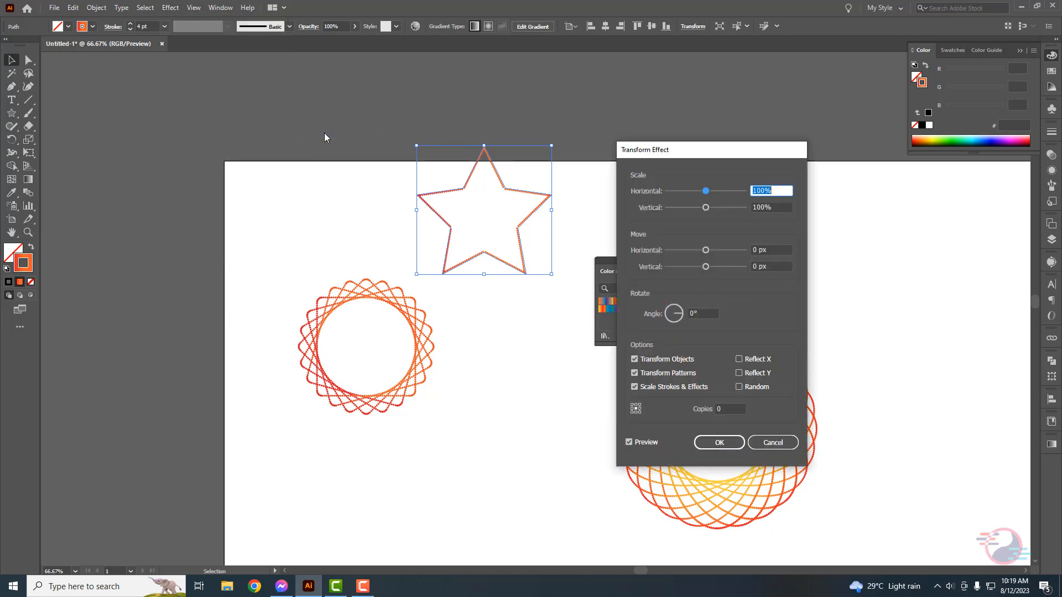
pyautogui.click(727, 409)
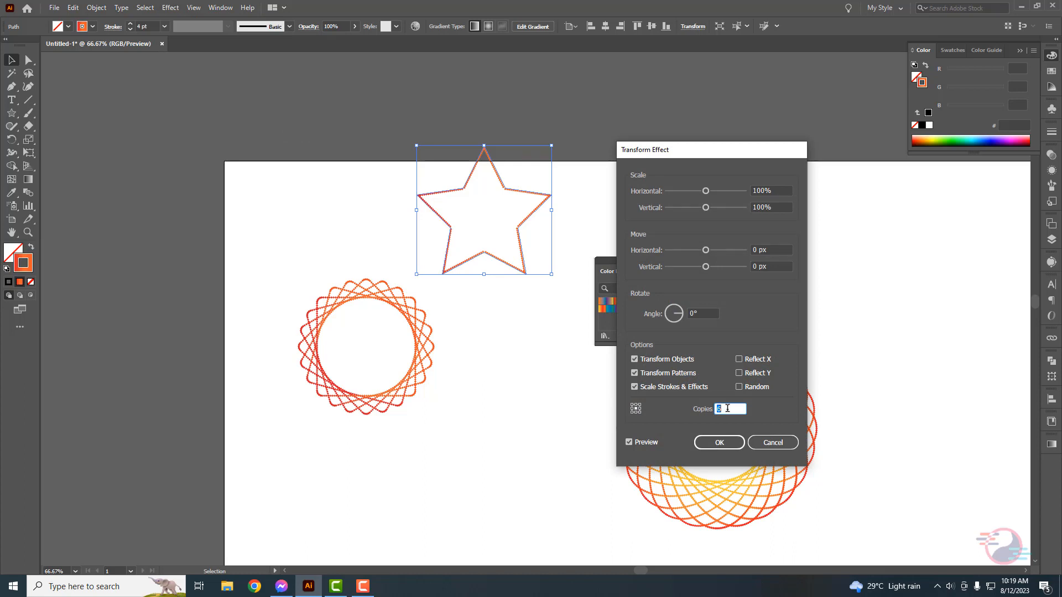
pyautogui.click(699, 314)
pyautogui.write('3')
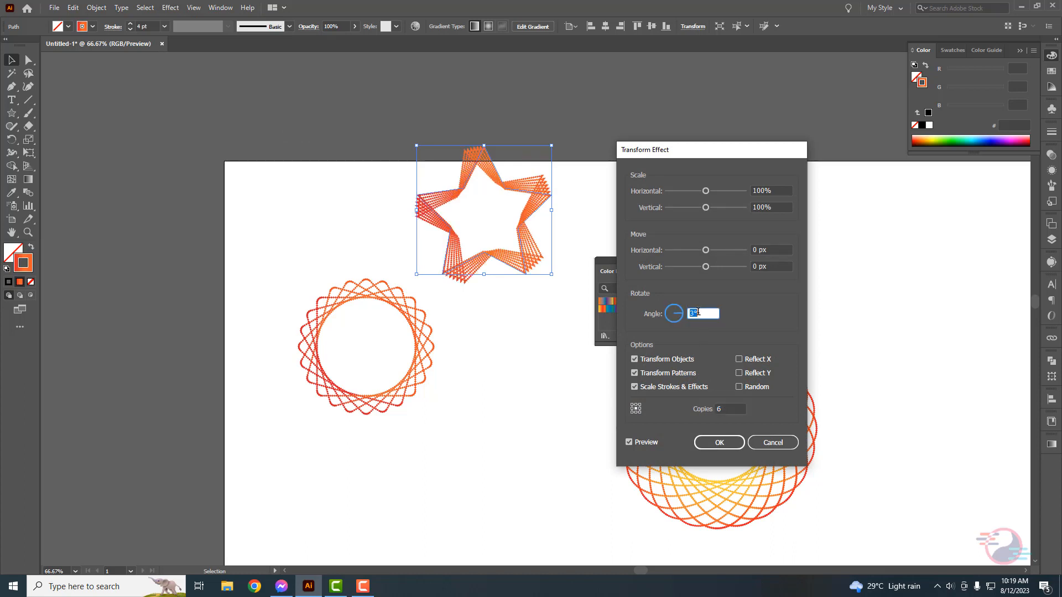
pyautogui.press('Down')
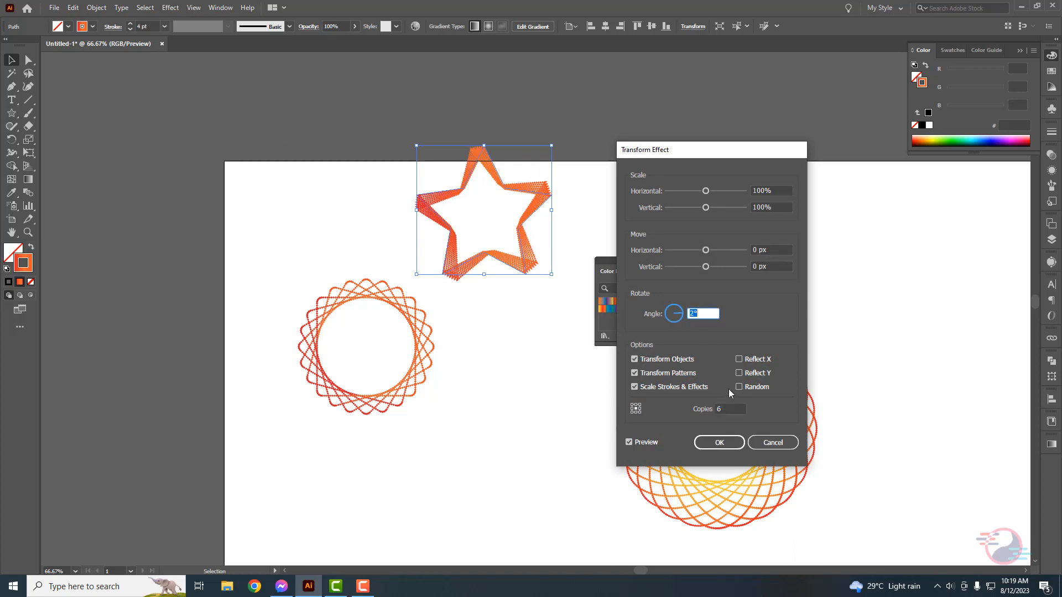
# Step: Raise the number of copies in the star's Transform effect to 17
pyautogui.click(730, 408)
pyautogui.press('Up')
pyautogui.press('Up')
pyautogui.press('Up')
pyautogui.press('Up')
pyautogui.press('Up')
pyautogui.press('Up')
pyautogui.press('Up')
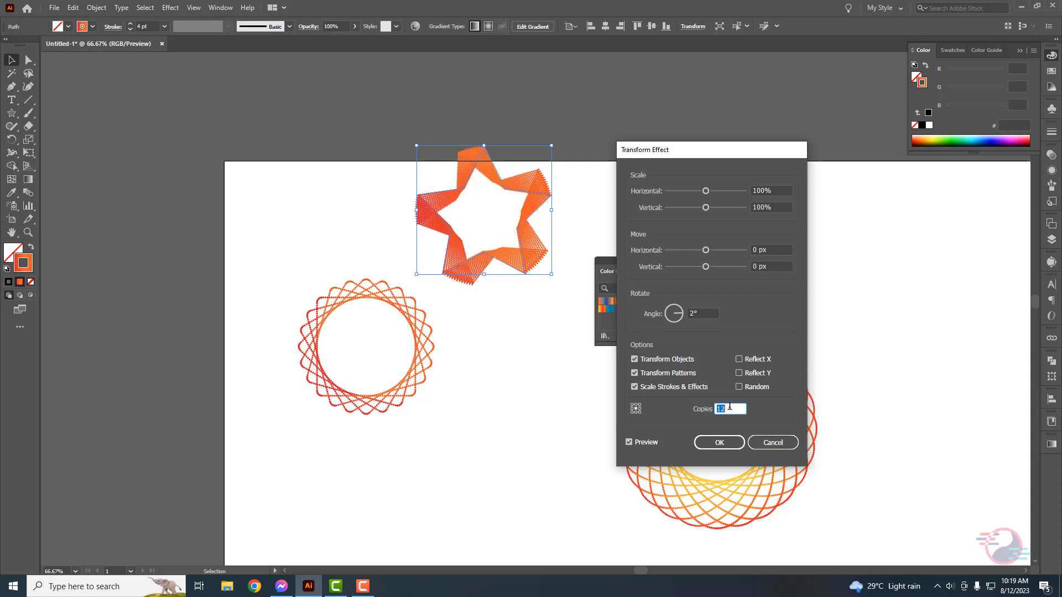
pyautogui.press('Up')
pyautogui.press('Up')
pyautogui.press('Up')
pyautogui.press('Up')
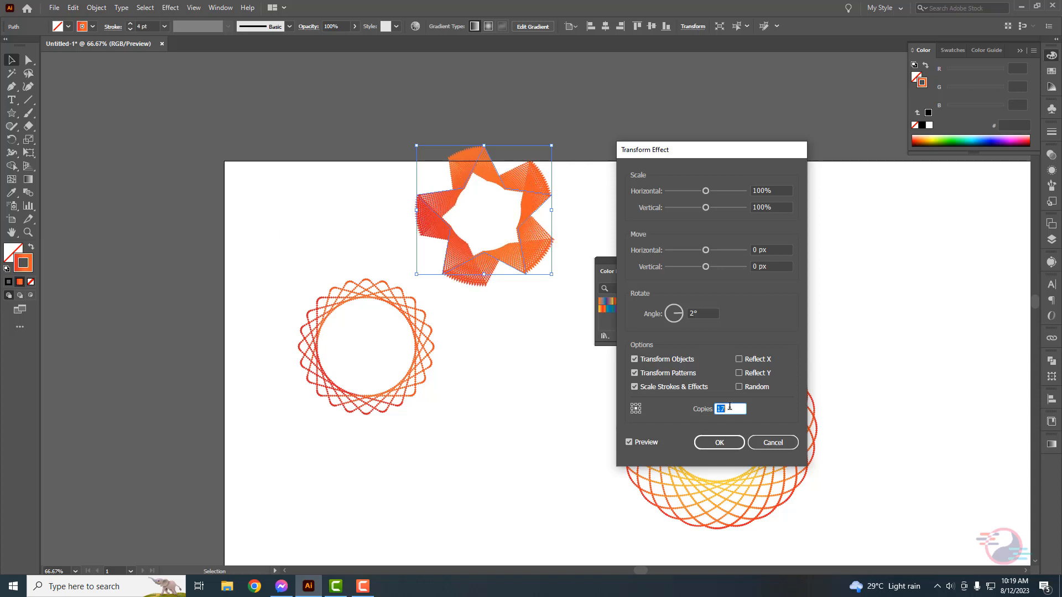
# Step: Try a rotation angle of 1° for the star copies, return it to 2°, and apply the Transform effect
pyautogui.click(704, 314)
pyautogui.press('Down')
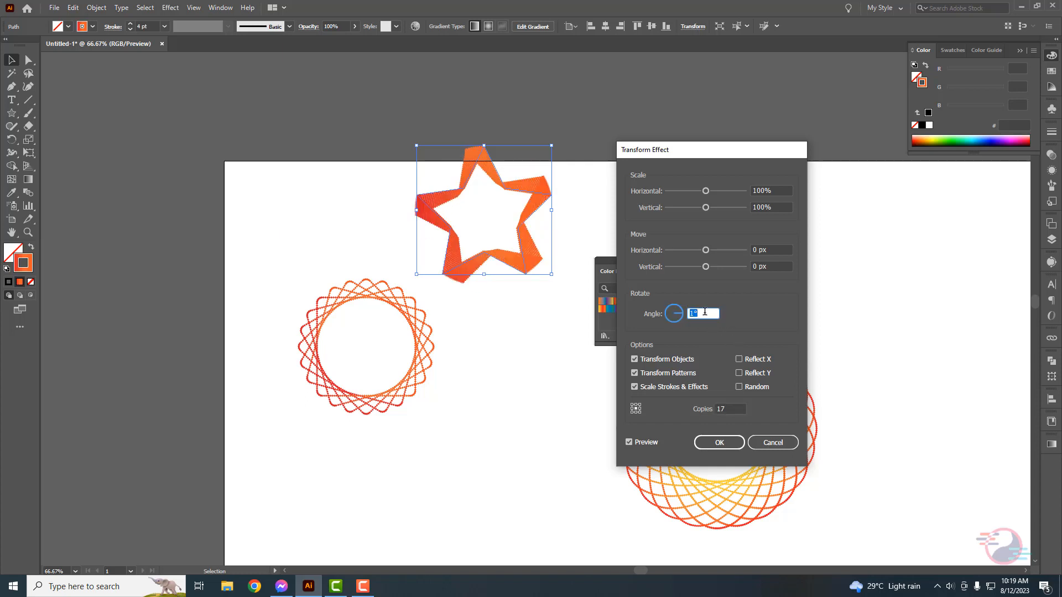
pyautogui.press('Up')
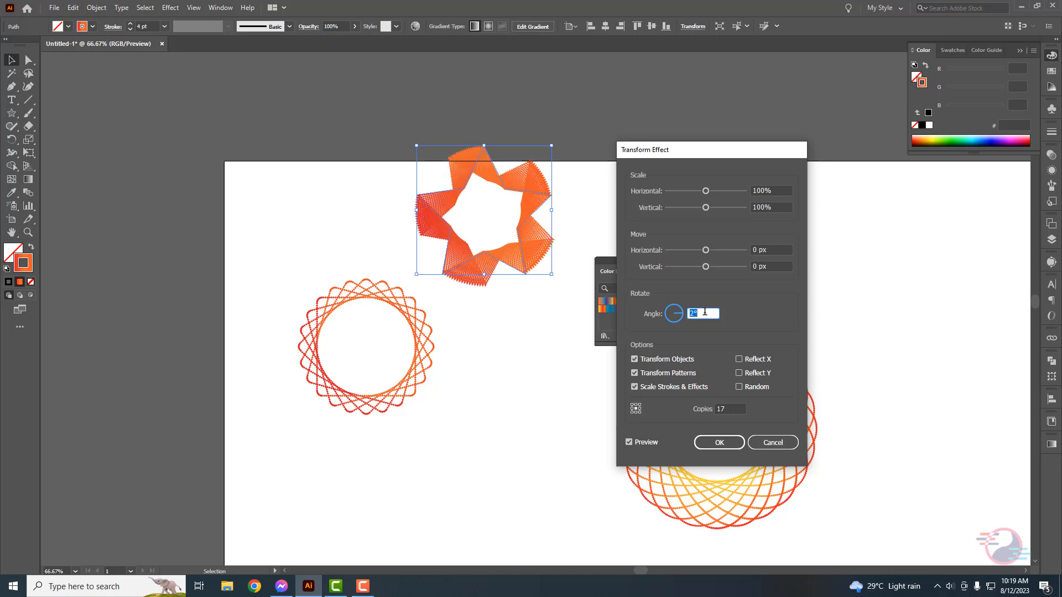
pyautogui.click(719, 442)
pyautogui.click(517, 346)
# Step: Reduce the stroke weight of the star rosette to 3 pt
pyautogui.hotkey('ctrl', '1')
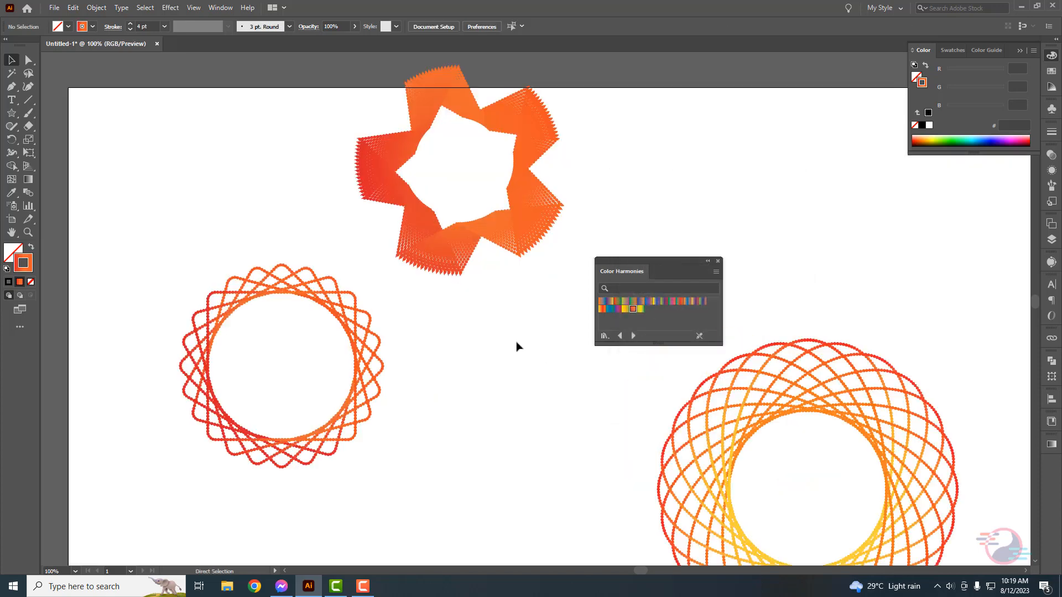
pyautogui.scroll(4, 504, 330)
pyautogui.click(492, 317)
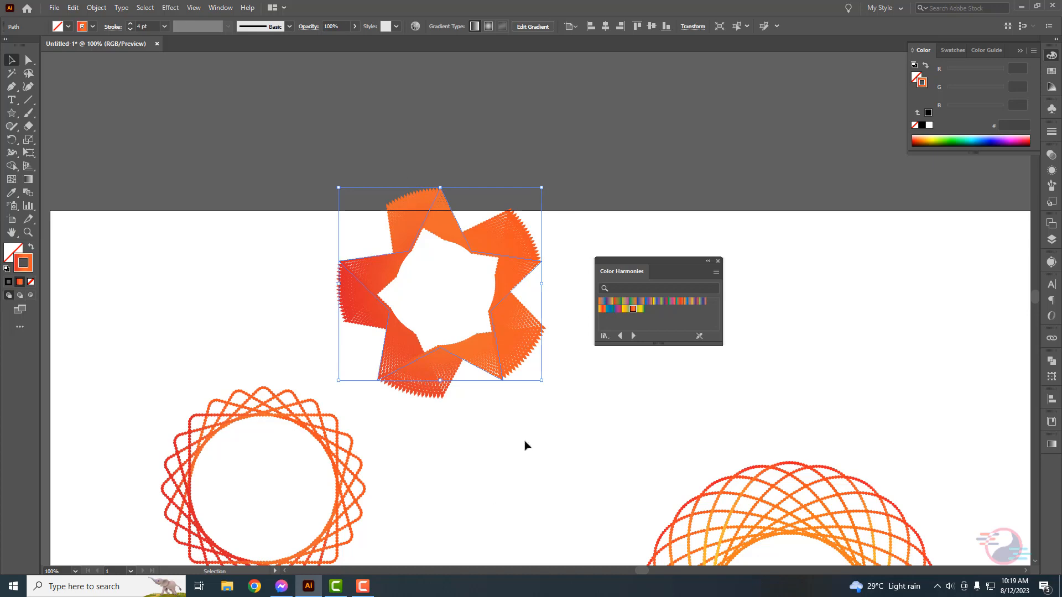
pyautogui.click(143, 26)
pyautogui.press('Down')
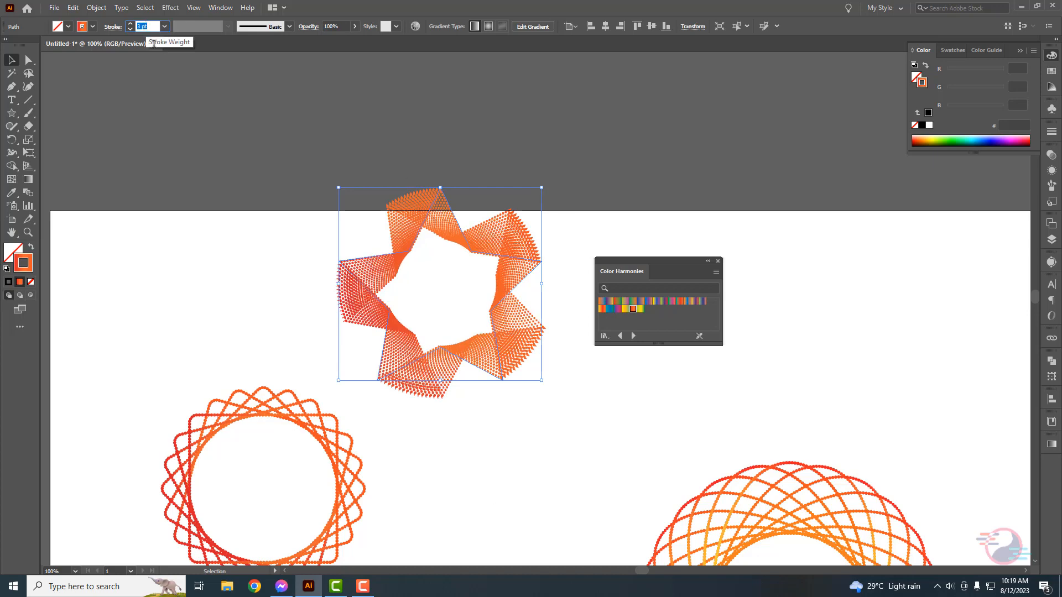
pyautogui.click(267, 220)
# Step: Open the star's stroke options and try the butt cap and miter join, returning to the round cap and round join
pyautogui.click(380, 261)
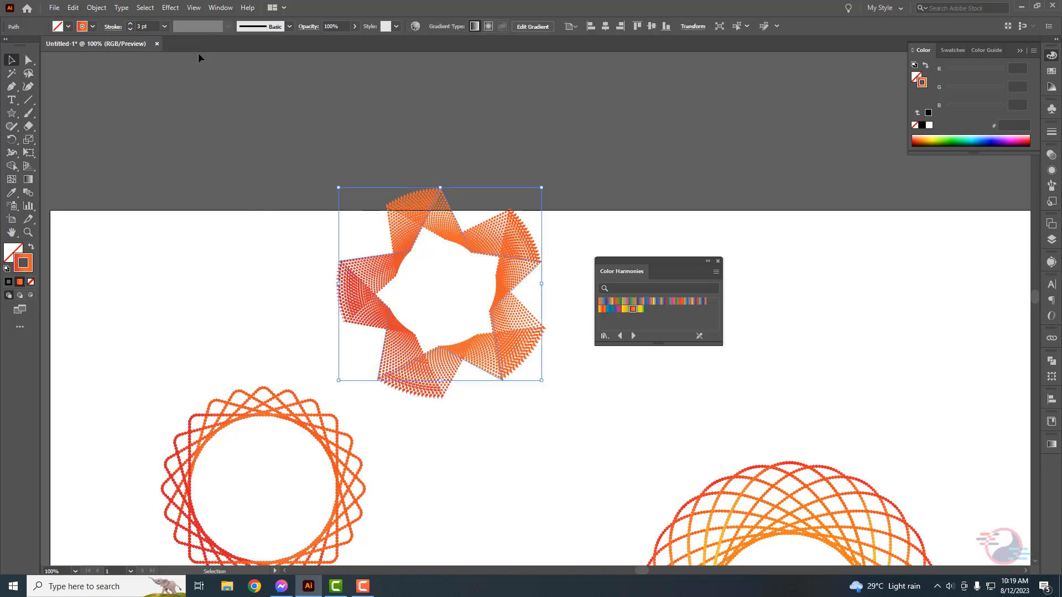
pyautogui.click(113, 27)
pyautogui.click(45, 56)
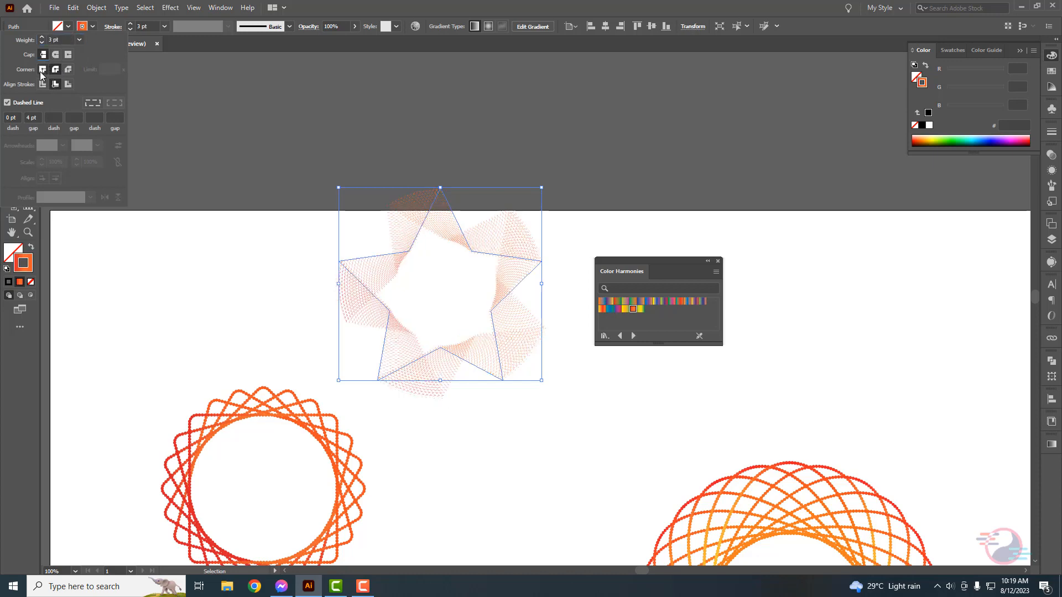
pyautogui.click(56, 55)
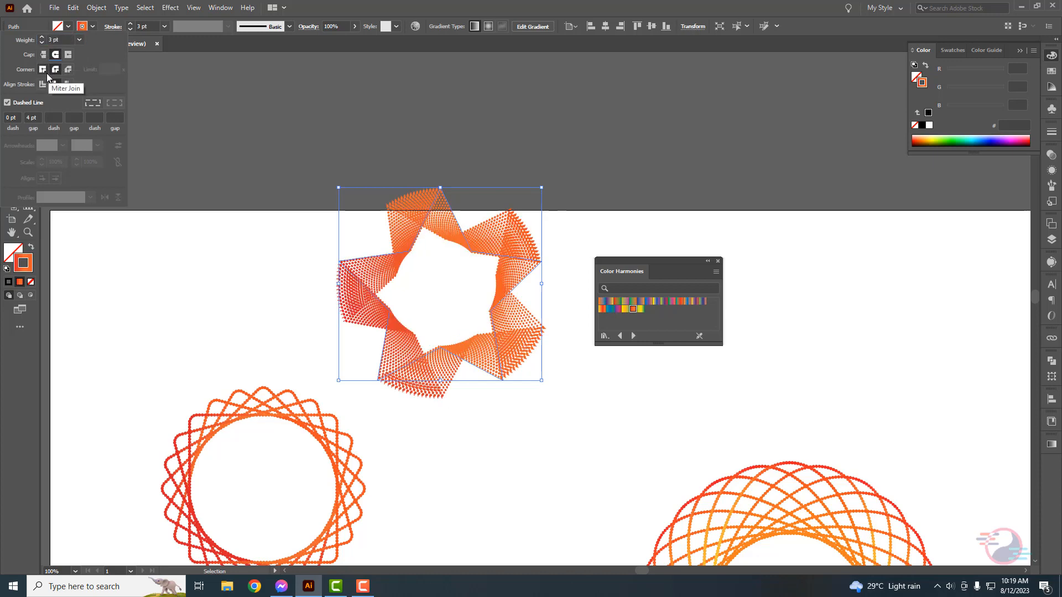
pyautogui.click(43, 70)
pyautogui.click(56, 70)
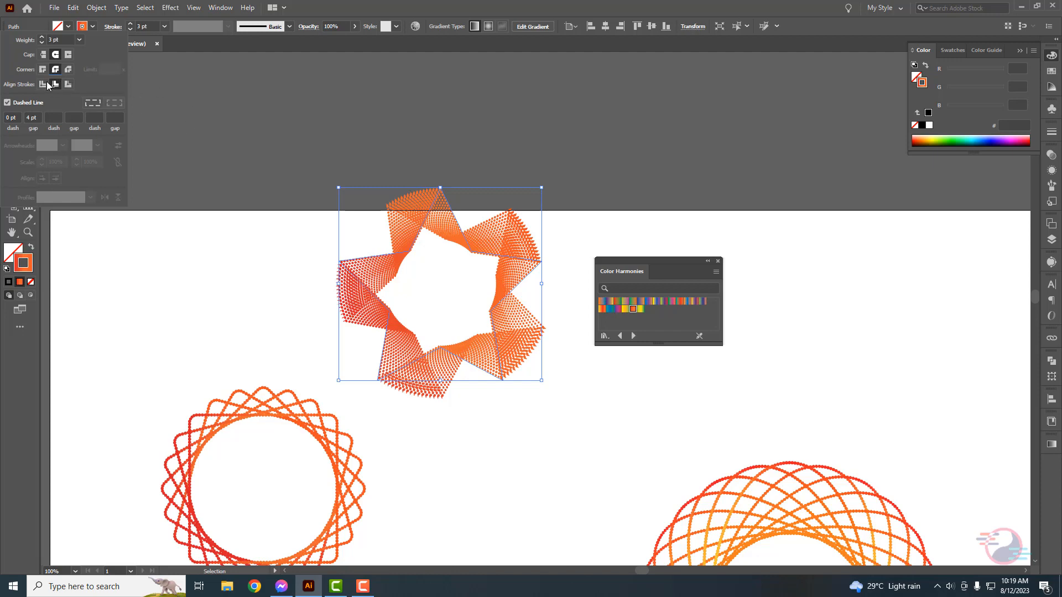
# Step: Align the dotted strokes of the star, the square rosette and the ellipse rosette to the centre of their paths
pyautogui.click(42, 85)
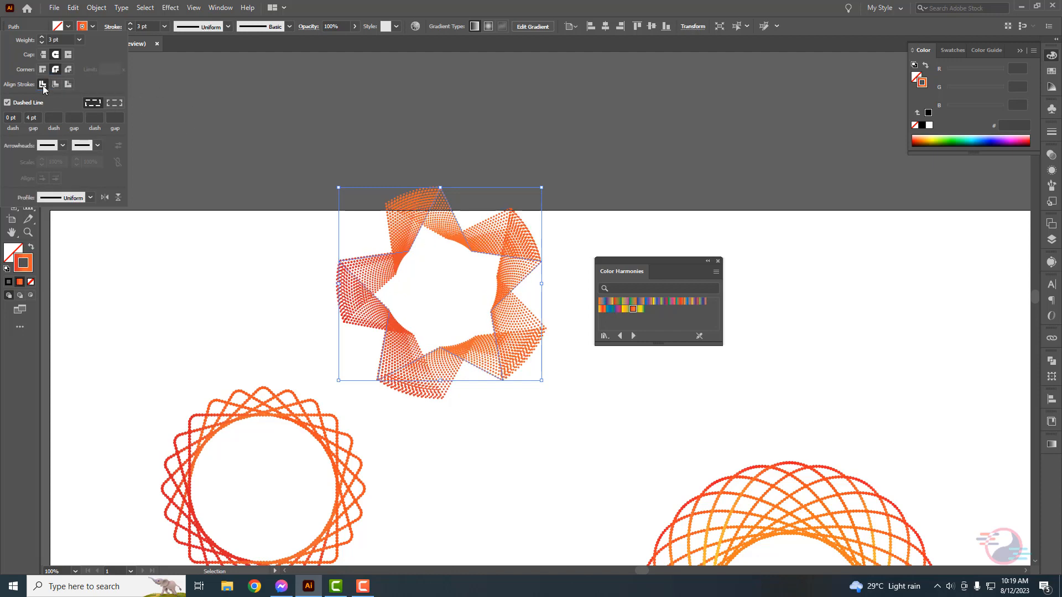
pyautogui.click(296, 167)
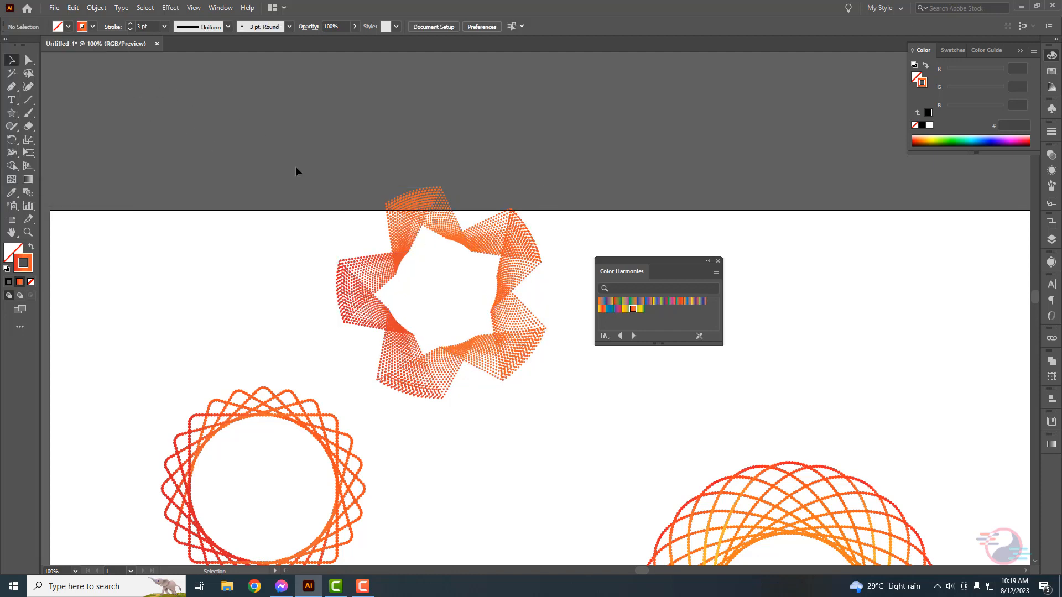
pyautogui.click(254, 415)
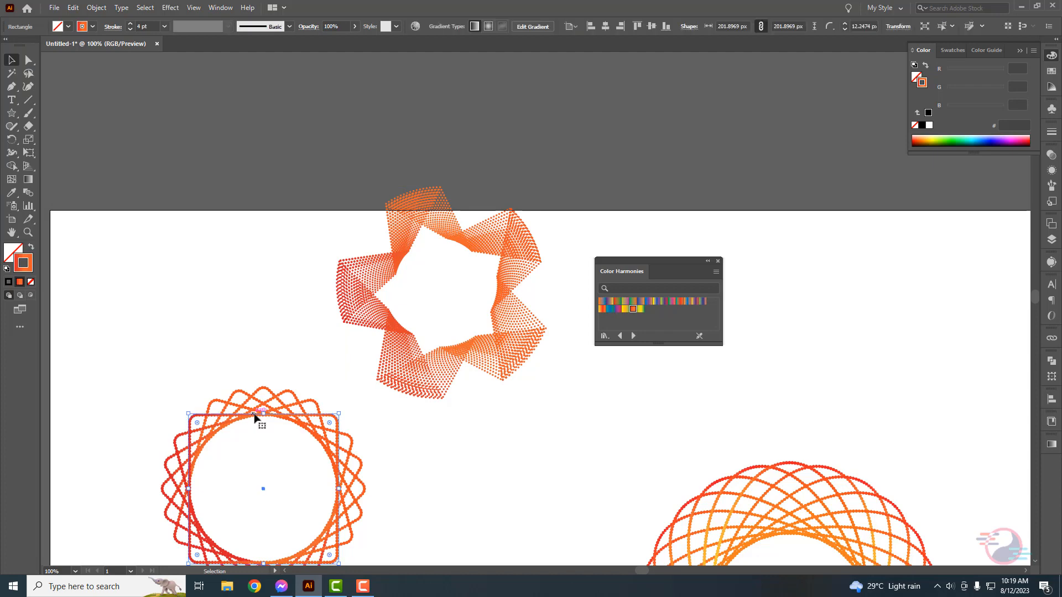
pyautogui.click(112, 28)
pyautogui.click(44, 87)
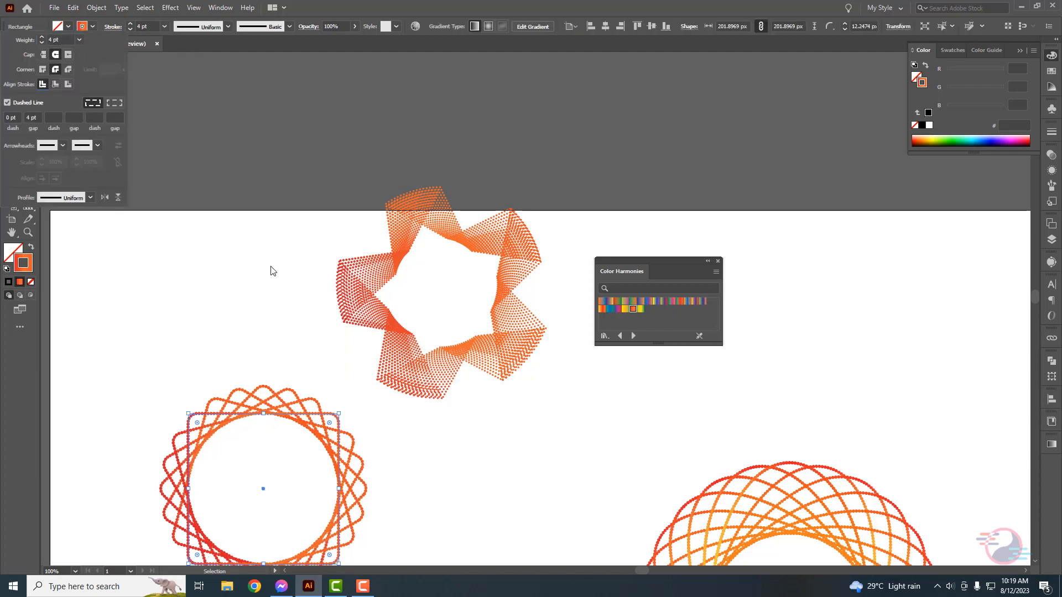
pyautogui.click(698, 500)
pyautogui.click(122, 28)
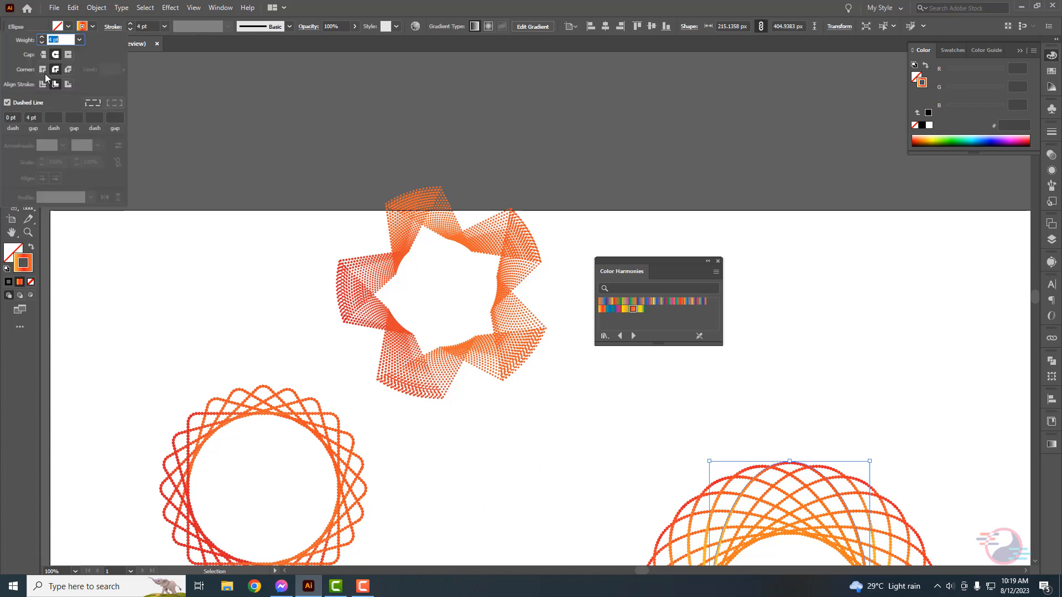
pyautogui.click(51, 98)
pyautogui.click(656, 150)
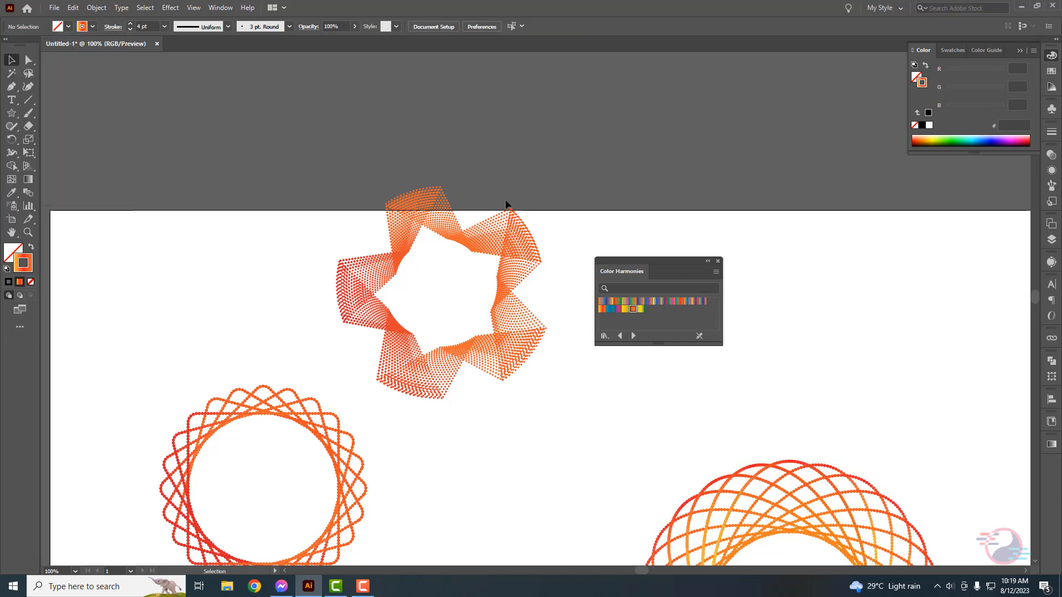
# Step: Try several Color Harmonies gradients on the star rosette's stroke and settle on the blue, purple and red one
pyautogui.click(434, 229)
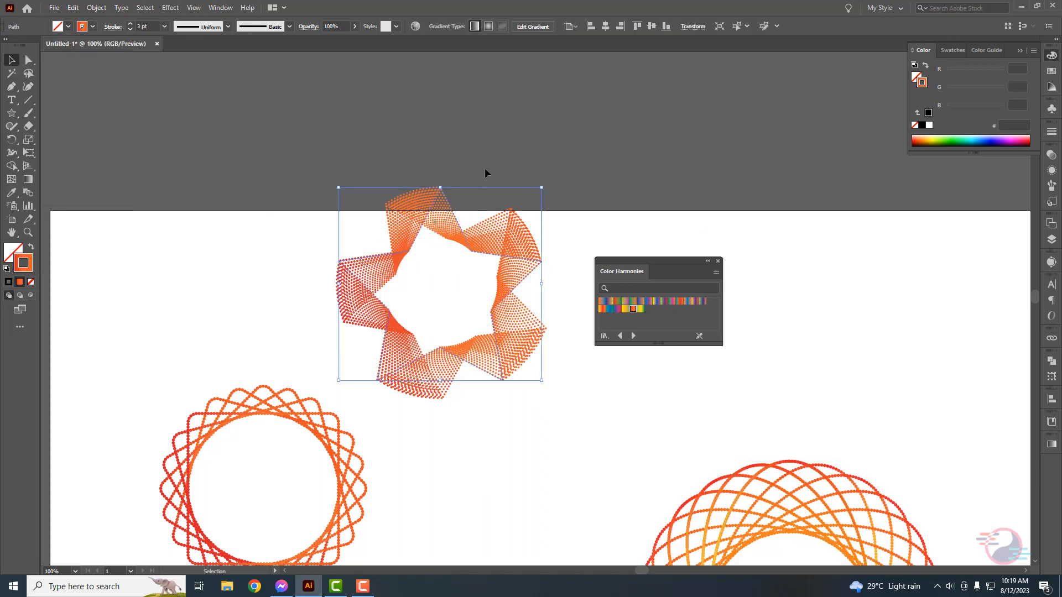
pyautogui.click(640, 303)
pyautogui.click(656, 301)
pyautogui.click(679, 301)
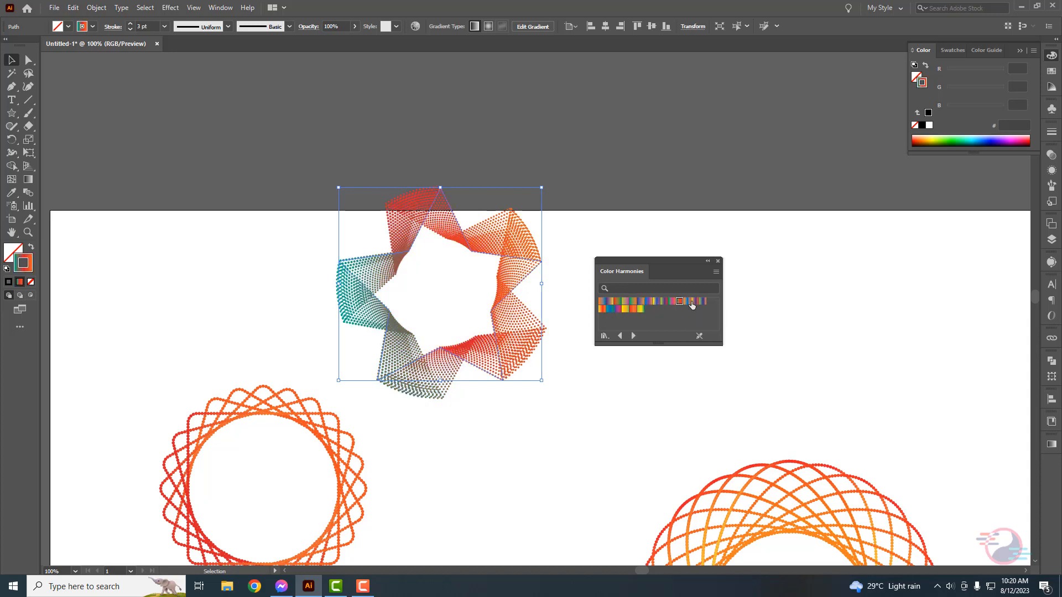
pyautogui.click(695, 302)
pyautogui.click(610, 310)
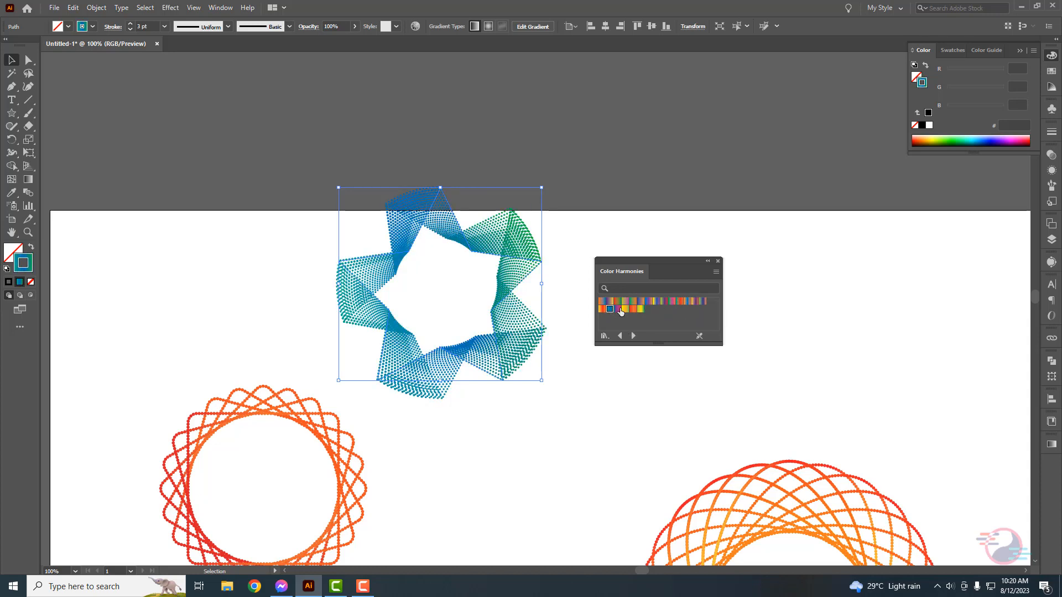
pyautogui.click(618, 309)
pyautogui.click(570, 253)
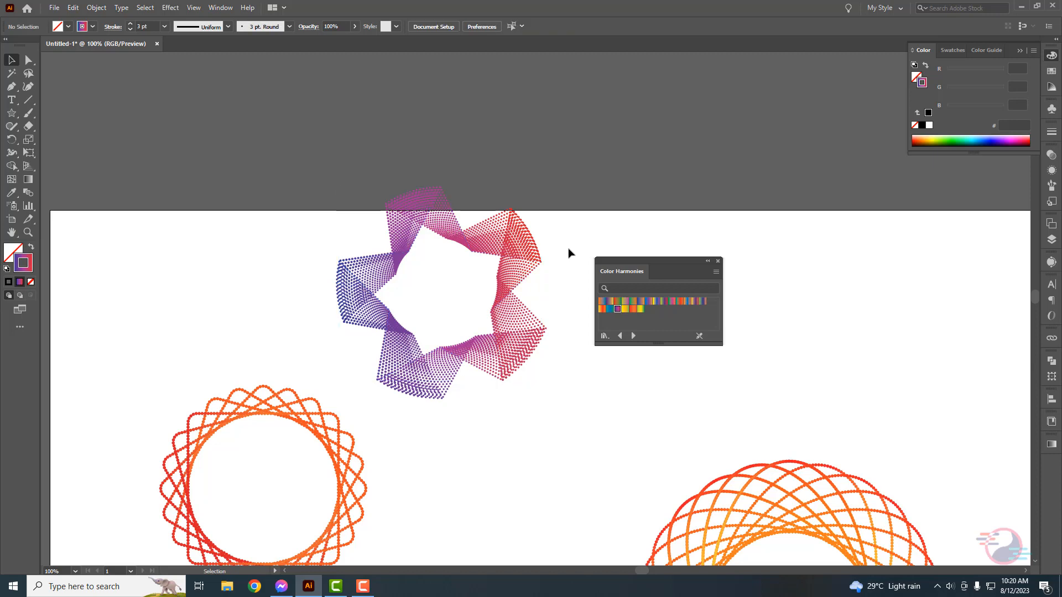
pyautogui.hotkey('ctrl', '-')
pyautogui.hotkey('ctrl', '-')
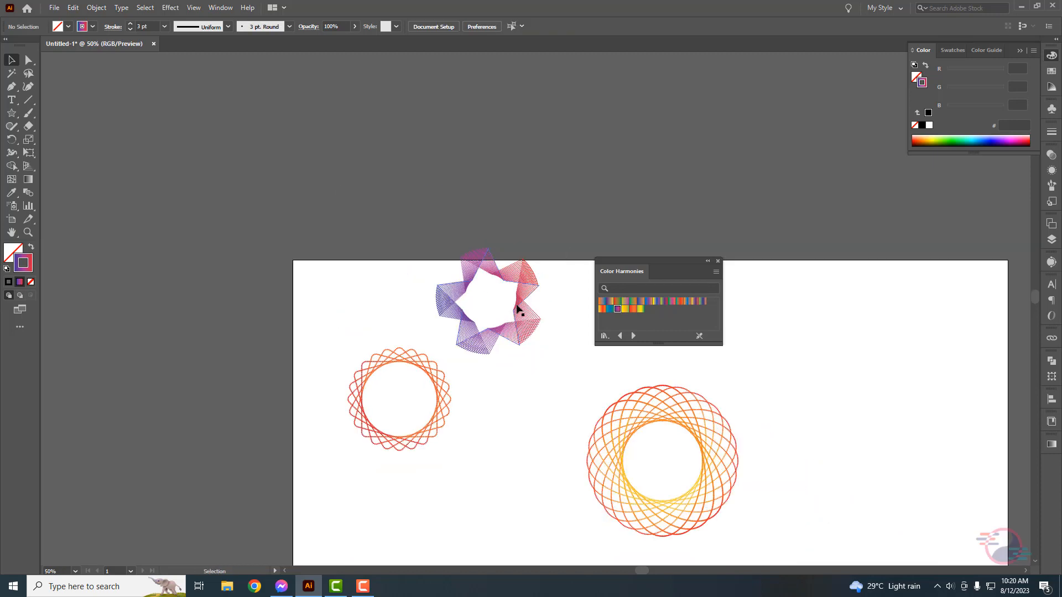
# Step: Move the star rosette down into the gap between the small square rosette and the large ellipse rosette
pyautogui.moveTo(518, 308); pyautogui.dragTo(548, 466)
pyautogui.click(536, 359)
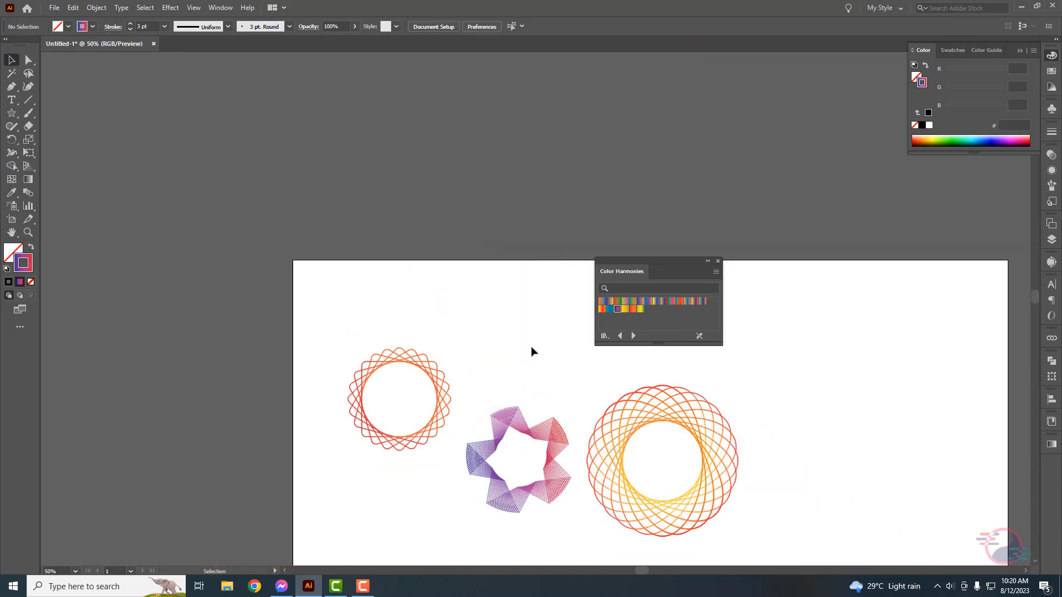
# Step: Draw a tall, narrow upright ellipse in the empty artboard area above the rosettes
pyautogui.scroll(-1, 539, 350)
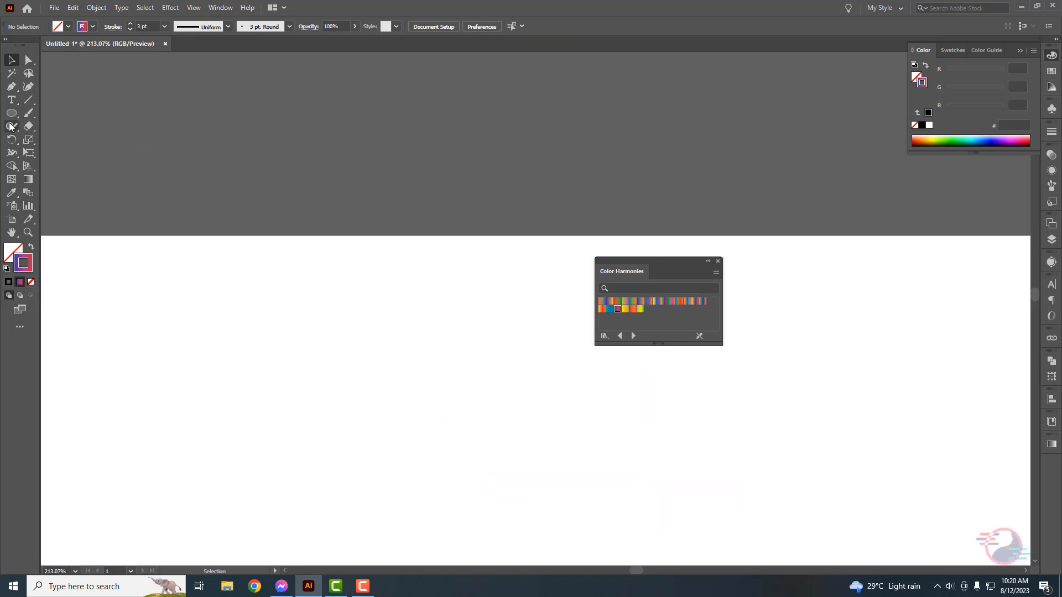
pyautogui.moveTo(11, 112); pyautogui.dragTo(42, 141)
pyautogui.moveTo(343, 265); pyautogui.dragTo(393, 491)
# Step: Reshape the ellipse by pulling its bottom anchor downward and lowering its top anchor to about Y 33 px
pyautogui.press('a')
pyautogui.click(391, 439)
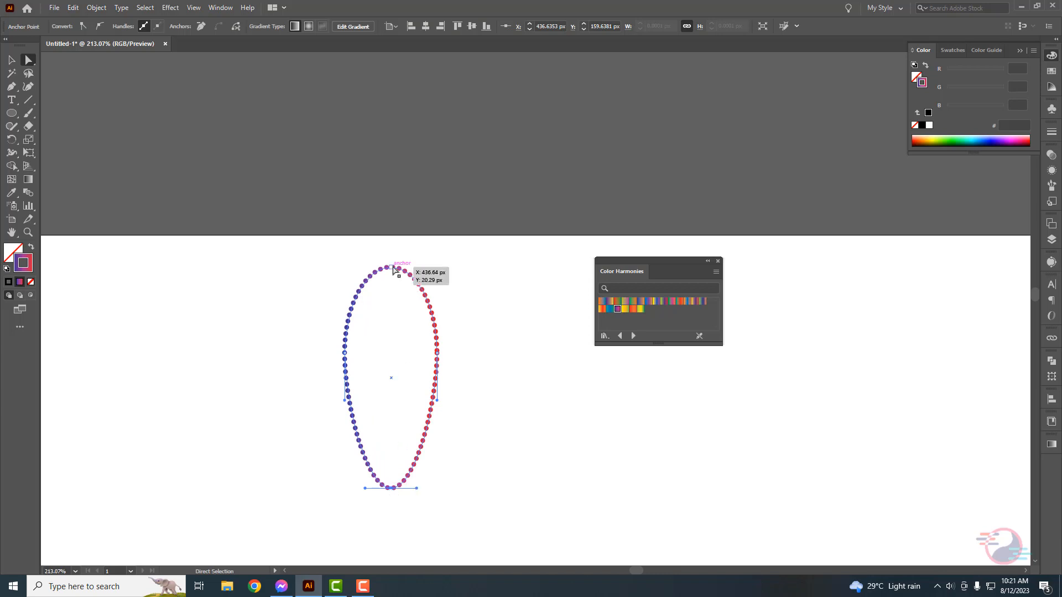
pyautogui.moveTo(394, 268); pyautogui.dragTo(393, 288)
# Step: Convert the ellipse's bottom anchor to a corner point so the shape becomes a pointed petal, and deselect it
pyautogui.scroll(-3, 476, 315)
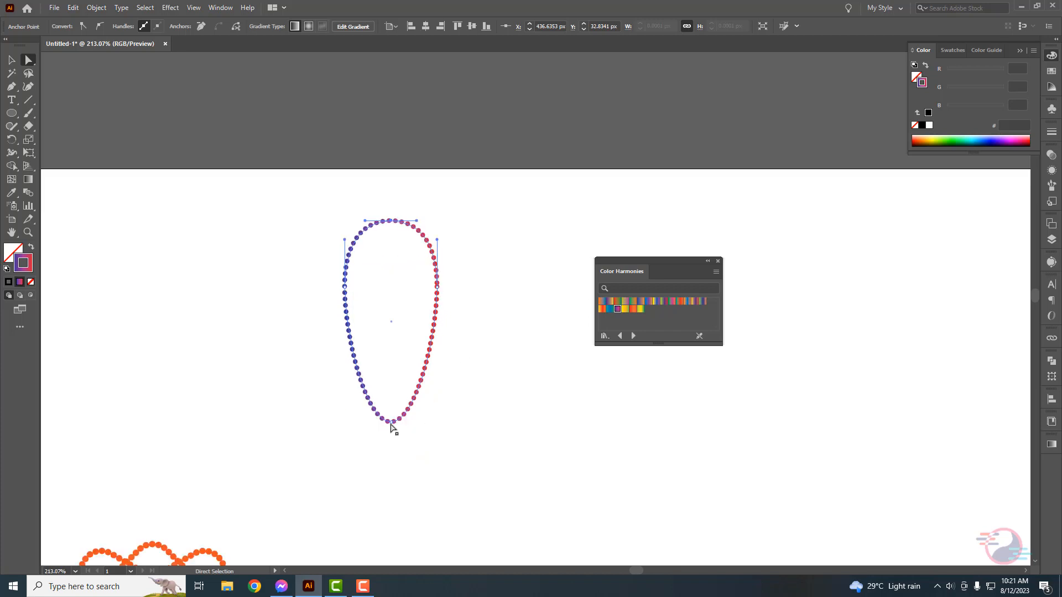
pyautogui.click(391, 424)
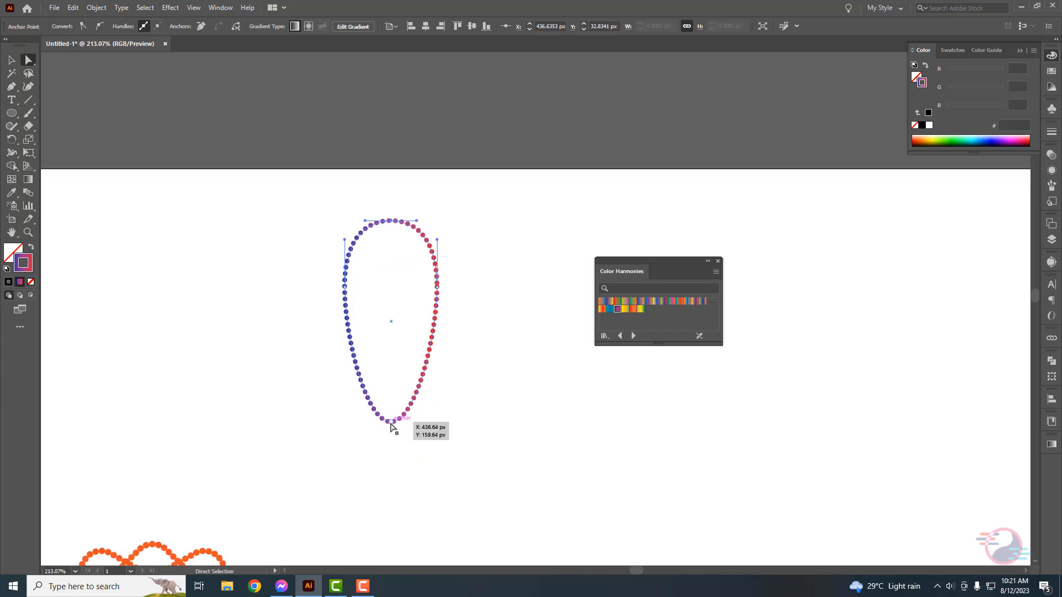
pyautogui.click(100, 26)
pyautogui.press('v')
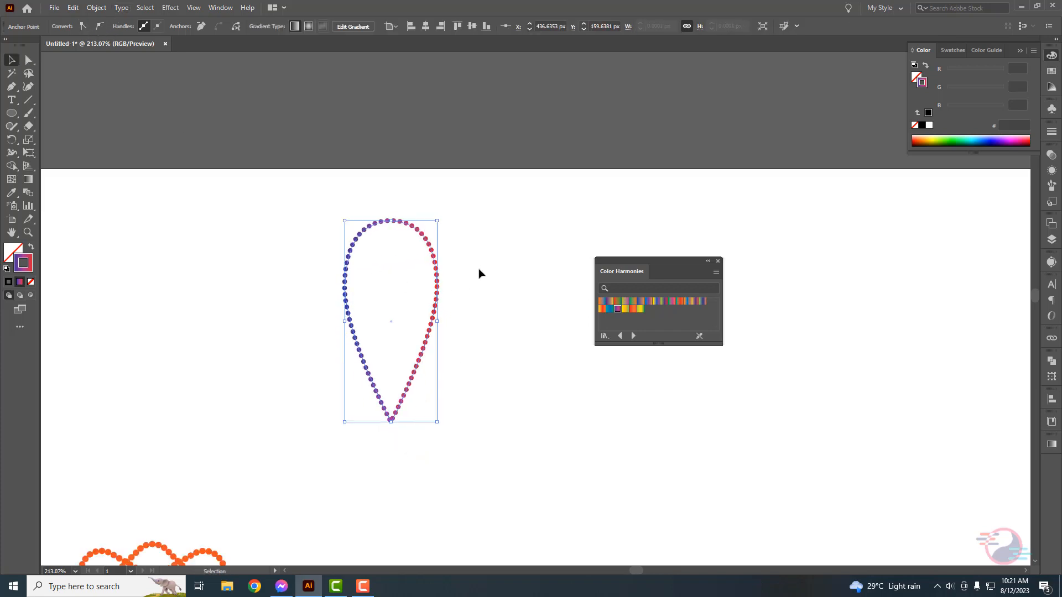
pyautogui.click(480, 273)
pyautogui.hotkey('ctrl', '-')
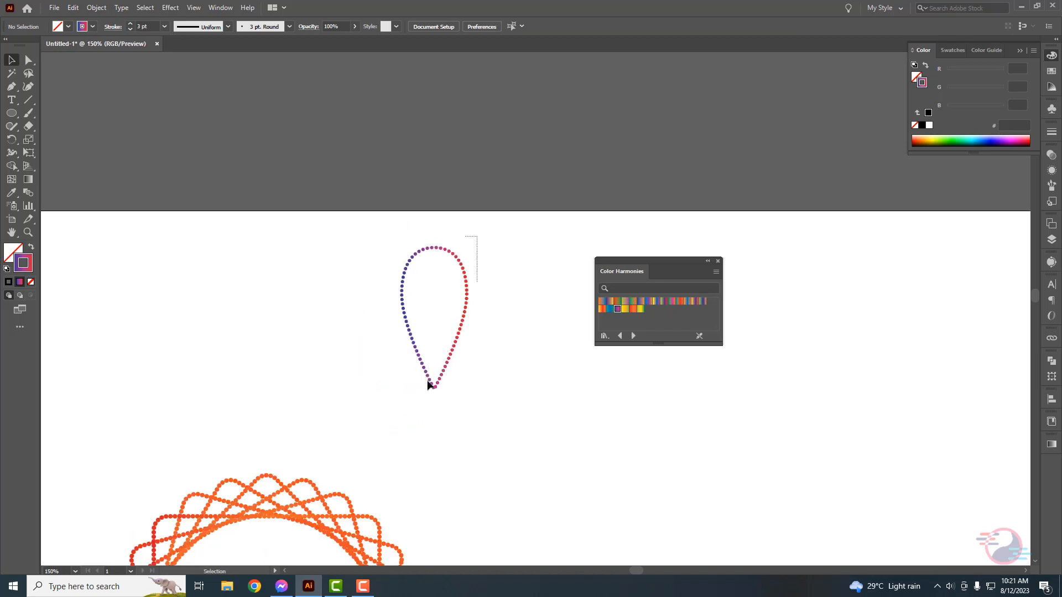
# Step: Start a Transform effect on the petal with the reference point at its top centre and 9 copies
pyautogui.click(429, 380)
pyautogui.click(97, 8)
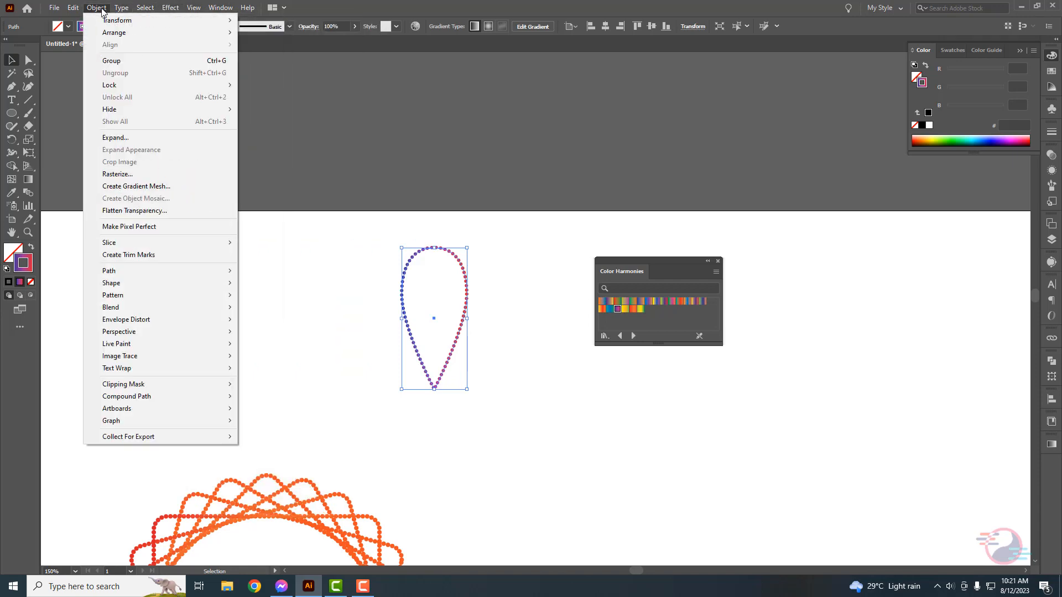
pyautogui.moveTo(170, 8)
pyautogui.moveTo(219, 99)
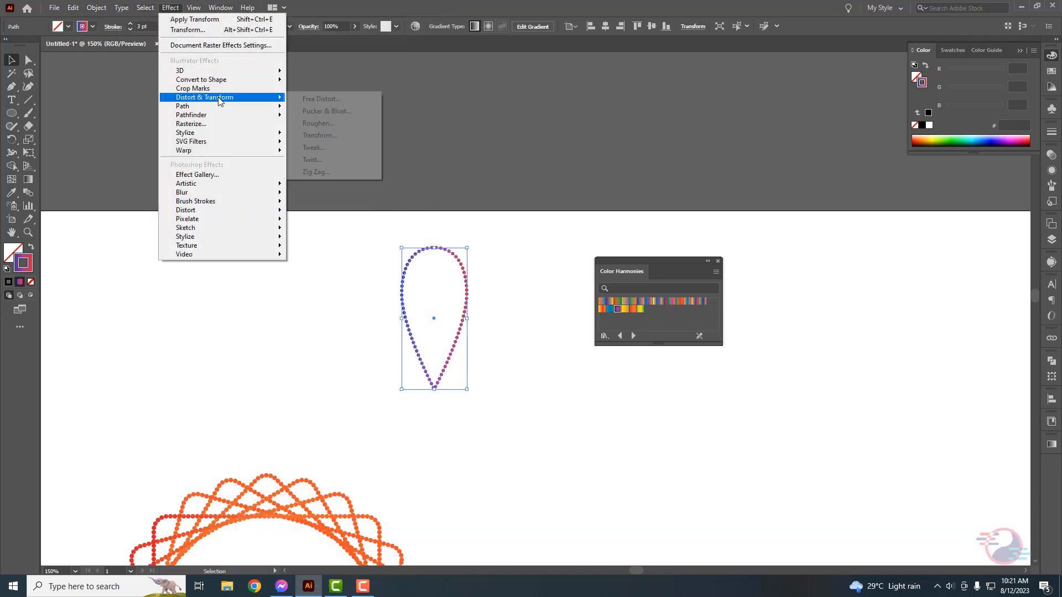
pyautogui.click(320, 135)
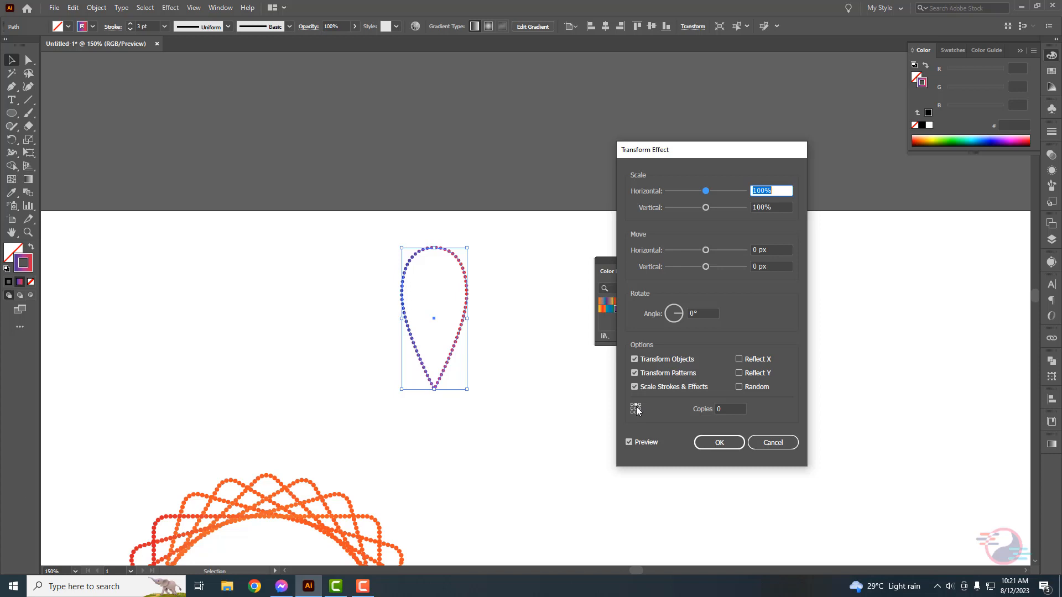
pyautogui.click(728, 408)
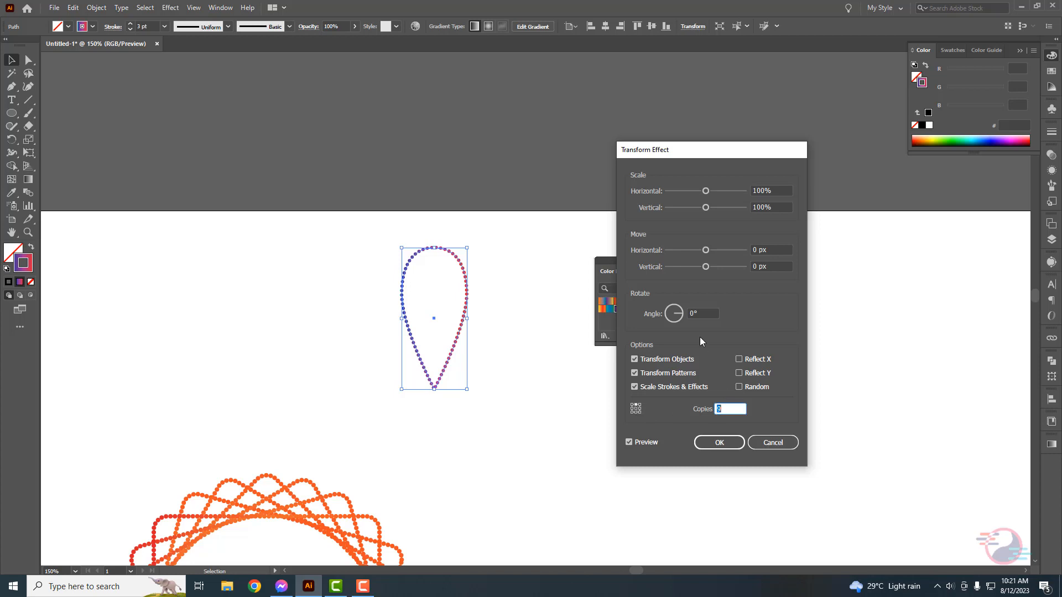
# Step: Try increasing rotation angles for the petal copies, including 24°, 34° and 36°, ending at 38°
pyautogui.click(702, 313)
pyautogui.scroll(3, 703, 309)
pyautogui.press('Up')
pyautogui.press('Up')
pyautogui.press('Up')
pyautogui.press('Up')
pyautogui.press('Up')
pyautogui.press('Up')
pyautogui.press('Up')
pyautogui.press('Up')
pyautogui.press('Up')
pyautogui.press('Up')
pyautogui.press('Up')
pyautogui.press('Up')
pyautogui.press('Up')
pyautogui.press('Up')
pyautogui.press('Up')
pyautogui.press('Up')
pyautogui.press('Up')
pyautogui.press('Up')
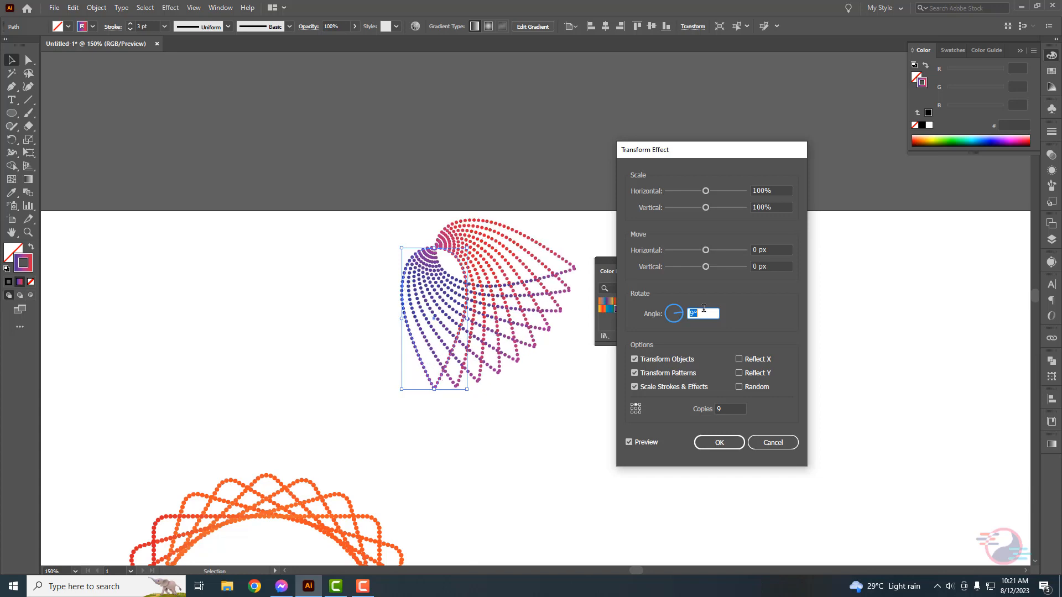
pyautogui.press('Up')
pyautogui.press('Up')
pyautogui.press('Up')
pyautogui.press('Up')
pyautogui.press('Up')
pyautogui.press('Up')
pyautogui.press('Up')
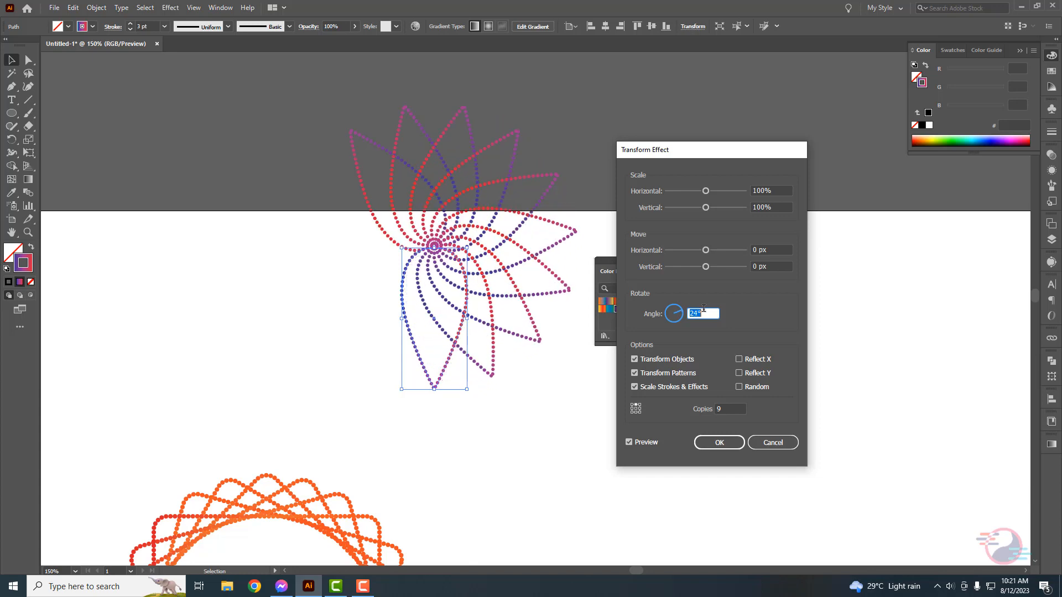
pyautogui.press('Up')
pyautogui.press('Up')
pyautogui.press('Up')
pyautogui.press('Up')
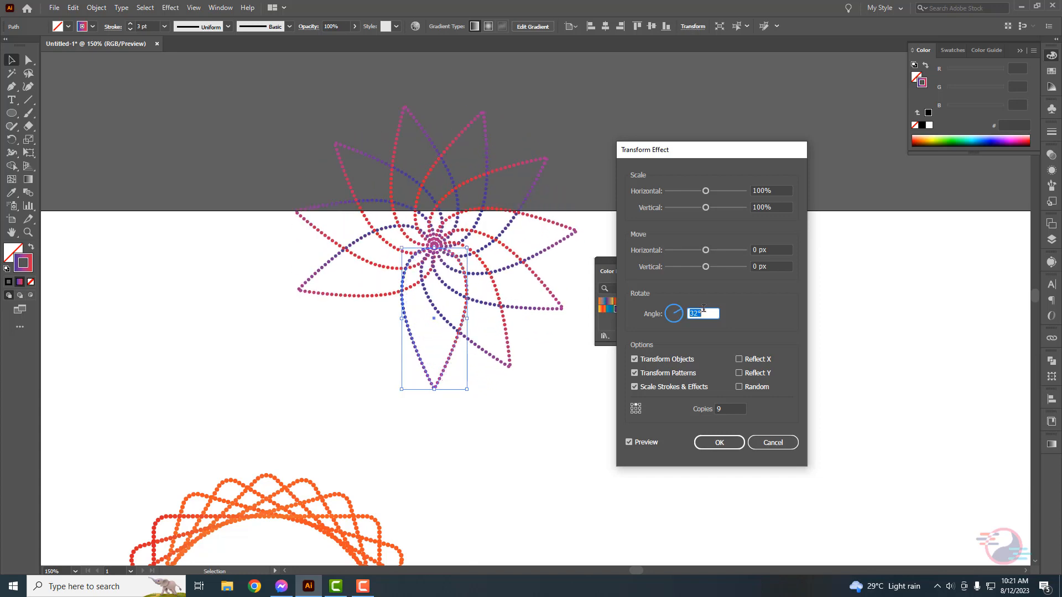
pyautogui.press('Down')
pyautogui.press('Down')
pyautogui.press('Down')
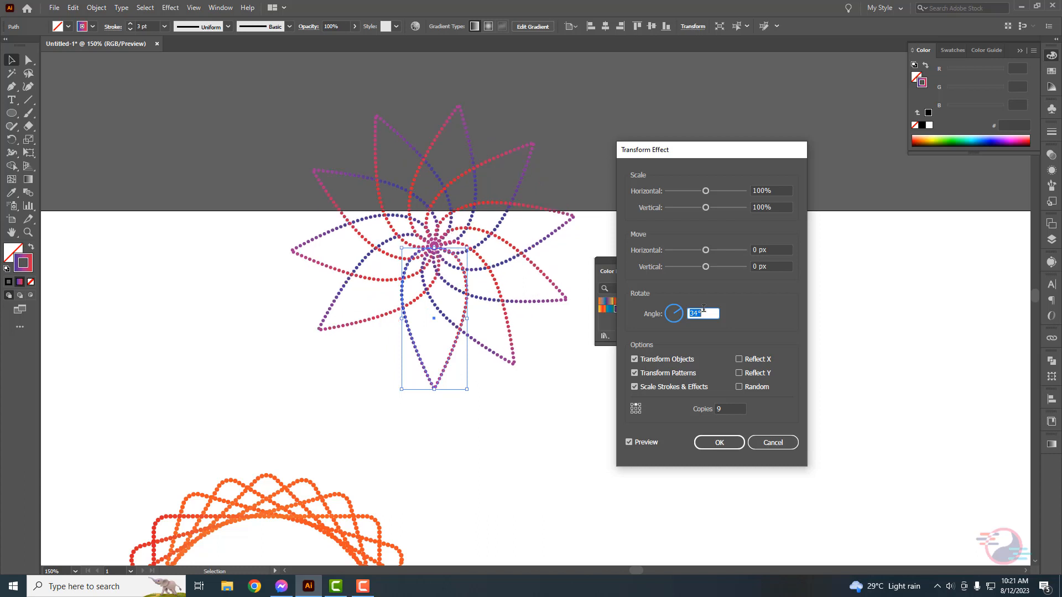
pyautogui.press('Up')
pyautogui.press('Up')
pyautogui.press('Up')
pyautogui.press('Up')
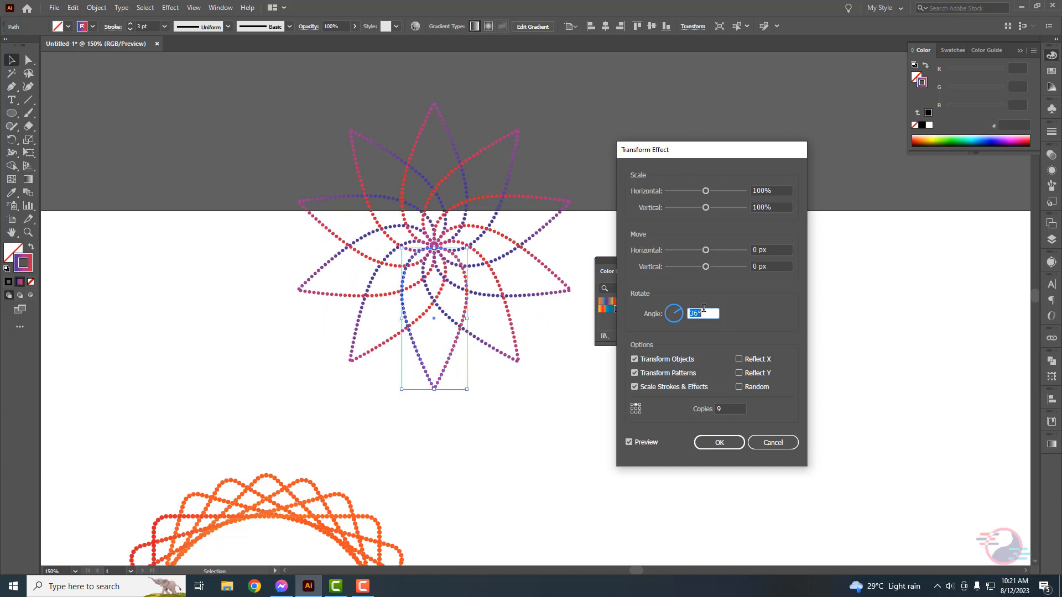
pyautogui.press('Up')
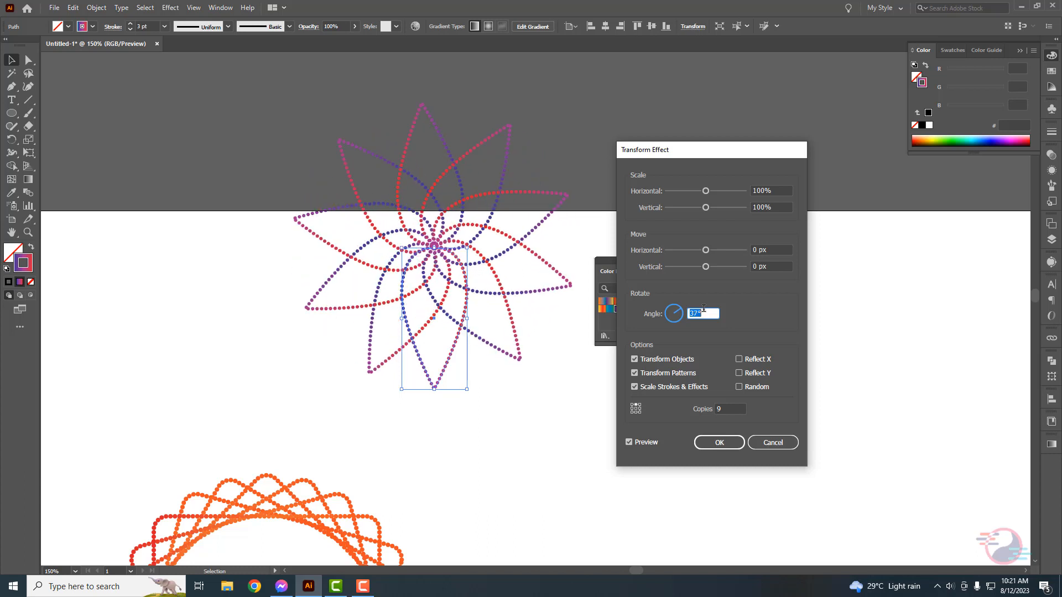
pyautogui.press('Up')
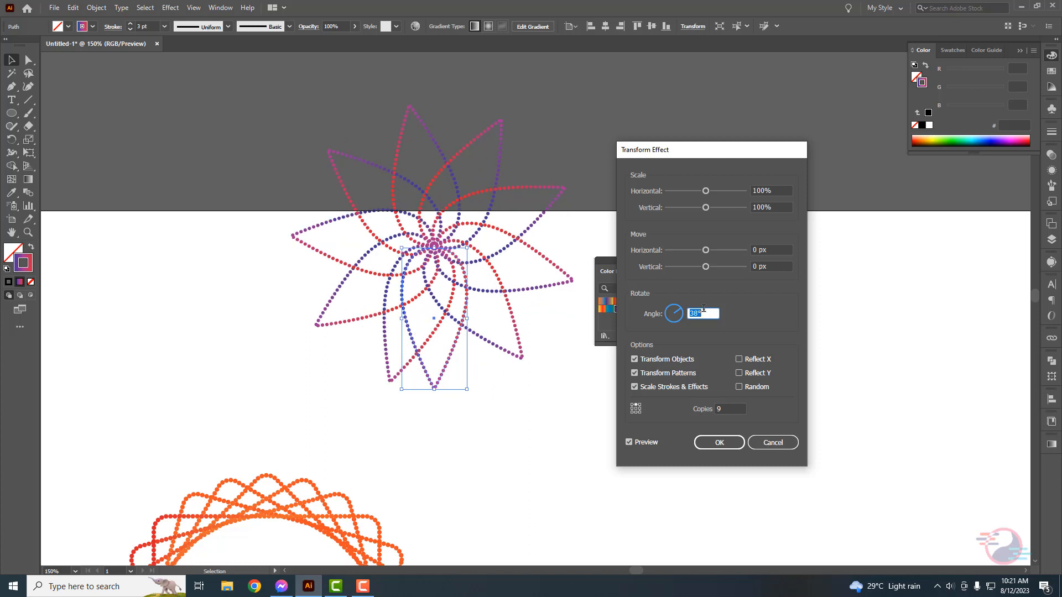
# Step: Increase the number of petal copies in the Transform effect to 18
pyautogui.click(729, 409)
pyautogui.press('Up')
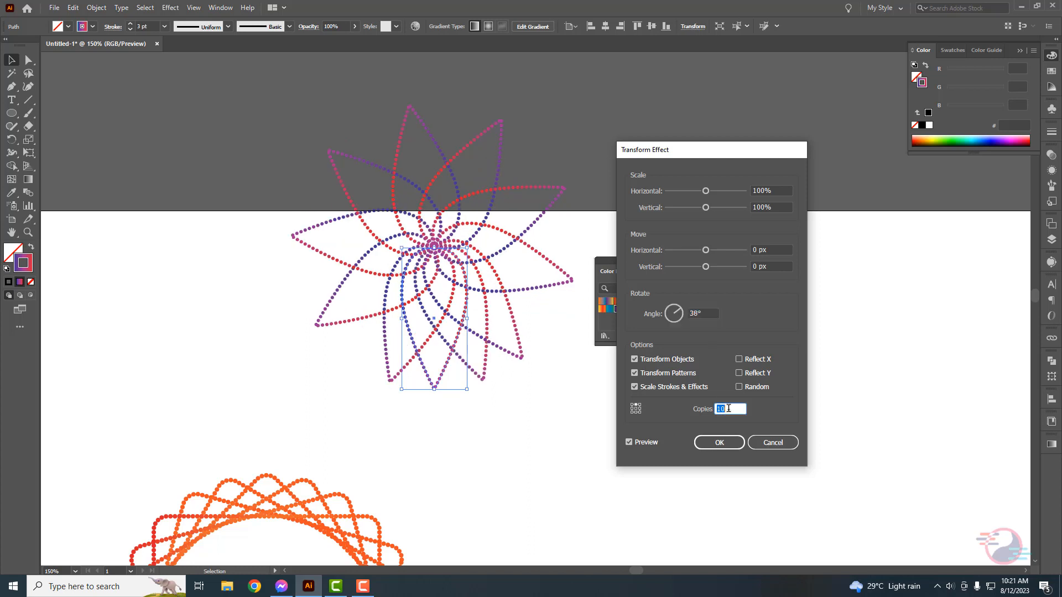
pyautogui.press('Up')
pyautogui.press('Up')
pyautogui.press('Up')
pyautogui.press('Up')
pyautogui.press('Up')
pyautogui.press('Up')
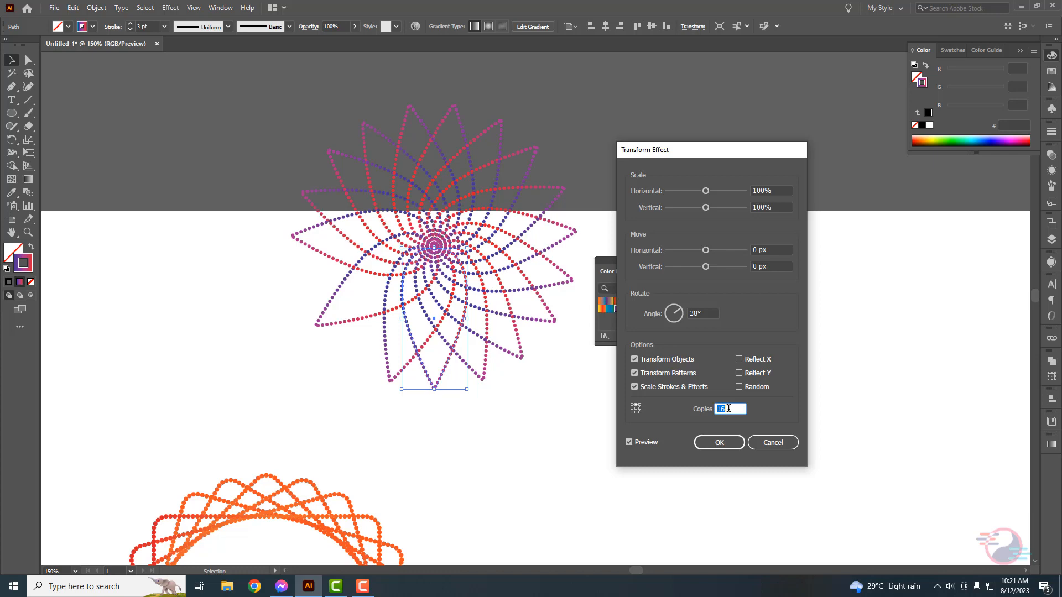
pyautogui.press('Up')
pyautogui.press('Up')
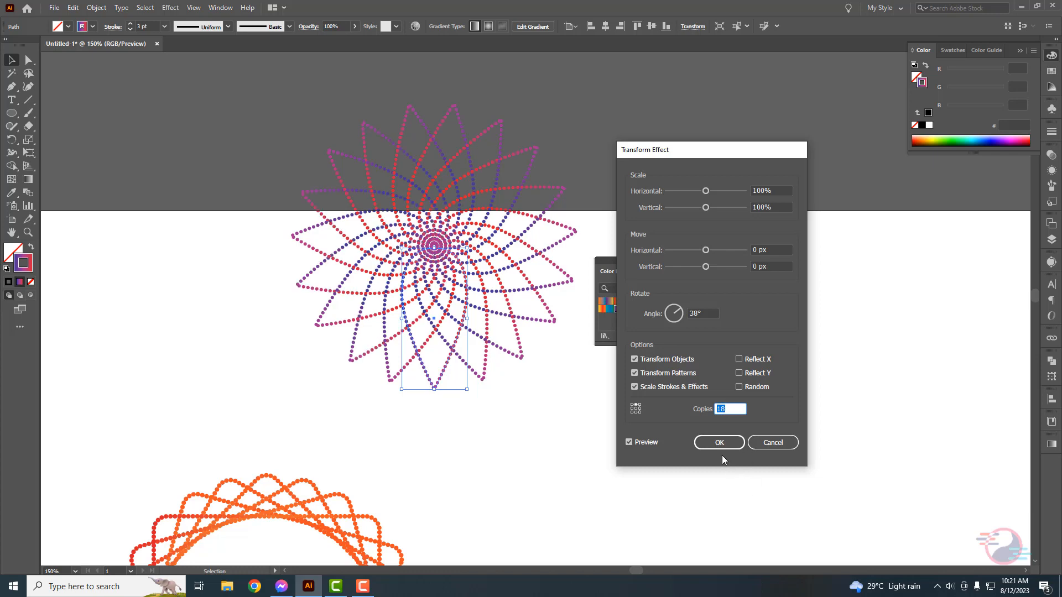
# Step: Reduce the rotation angle of the petal copies to 30°, trying 36°, 35° and 31° on the way
pyautogui.click(699, 313)
pyautogui.press('Down')
pyautogui.press('Down')
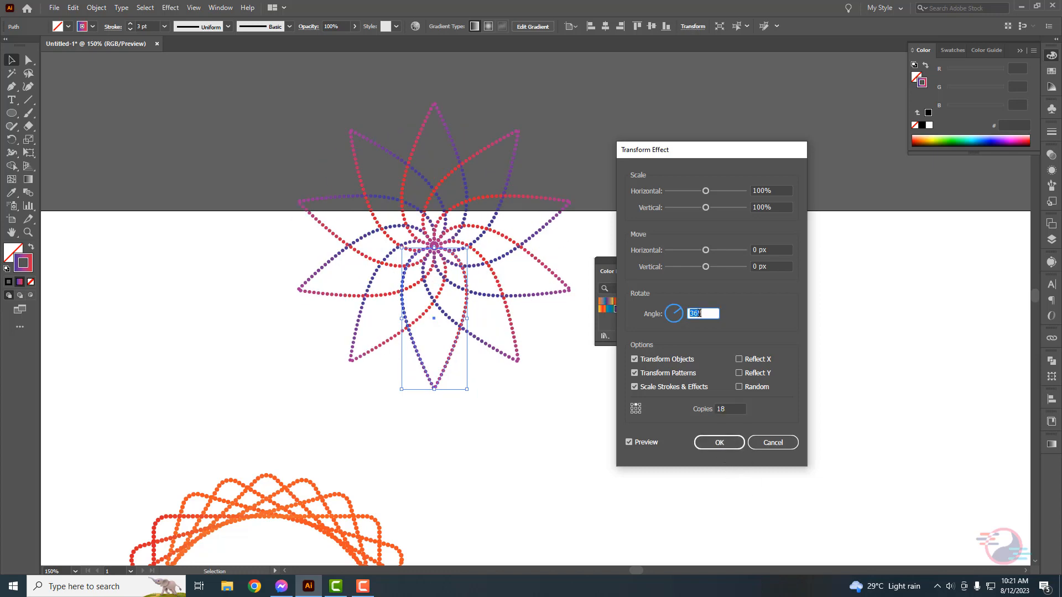
pyautogui.press('Down')
pyautogui.press('Down')
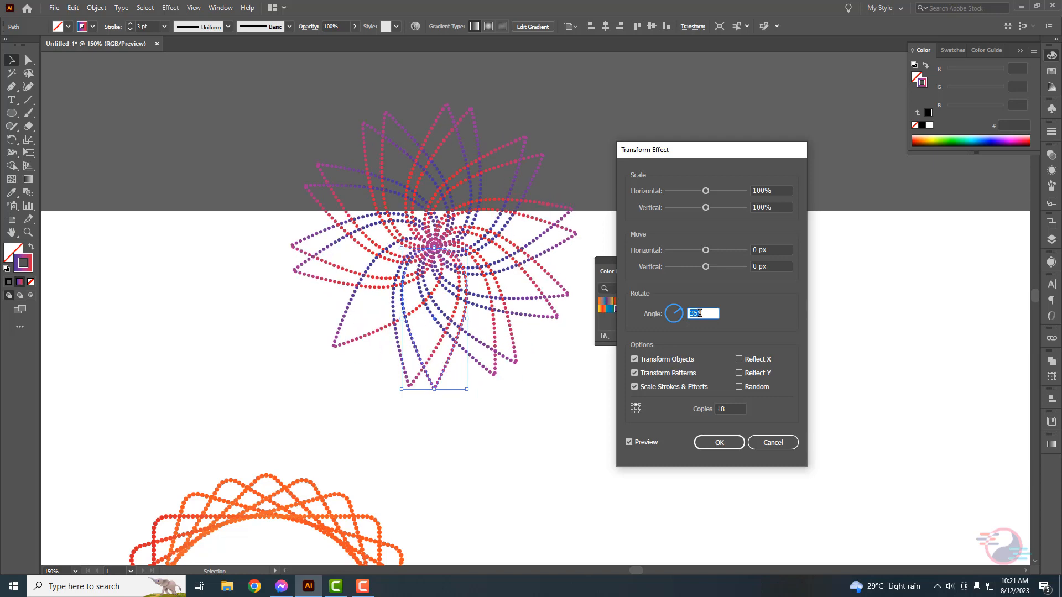
pyautogui.press('Down')
pyautogui.press('Down')
pyautogui.press('Down')
pyautogui.press('Down')
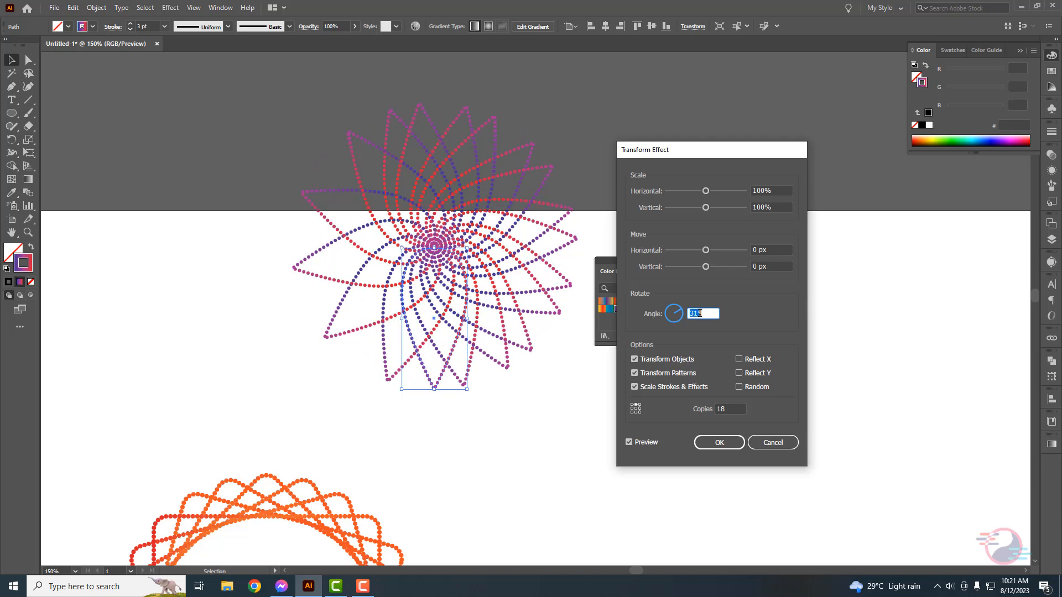
# Step: Try different numbers of petal copies and settle on 15
pyautogui.click(730, 410)
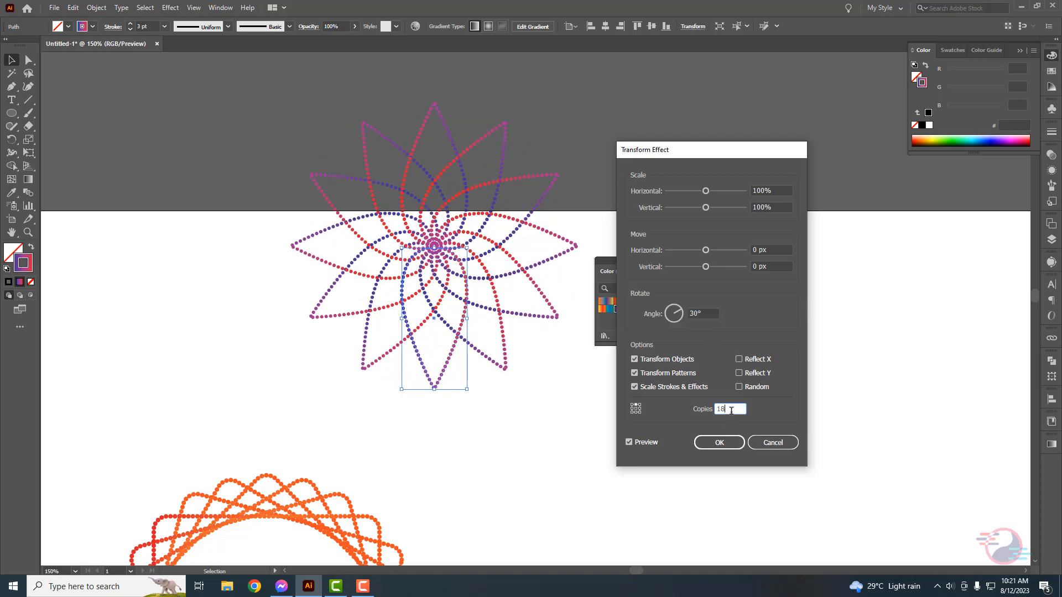
pyautogui.press('Up')
pyautogui.press('Up')
pyautogui.press('Up')
pyautogui.press('Down')
pyautogui.press('Down')
pyautogui.press('Down')
pyautogui.press('Up')
pyautogui.press('Up')
# Step: Try rotation angles of 35° and 25° for the petal copies and settle on 24°
pyautogui.click(700, 313)
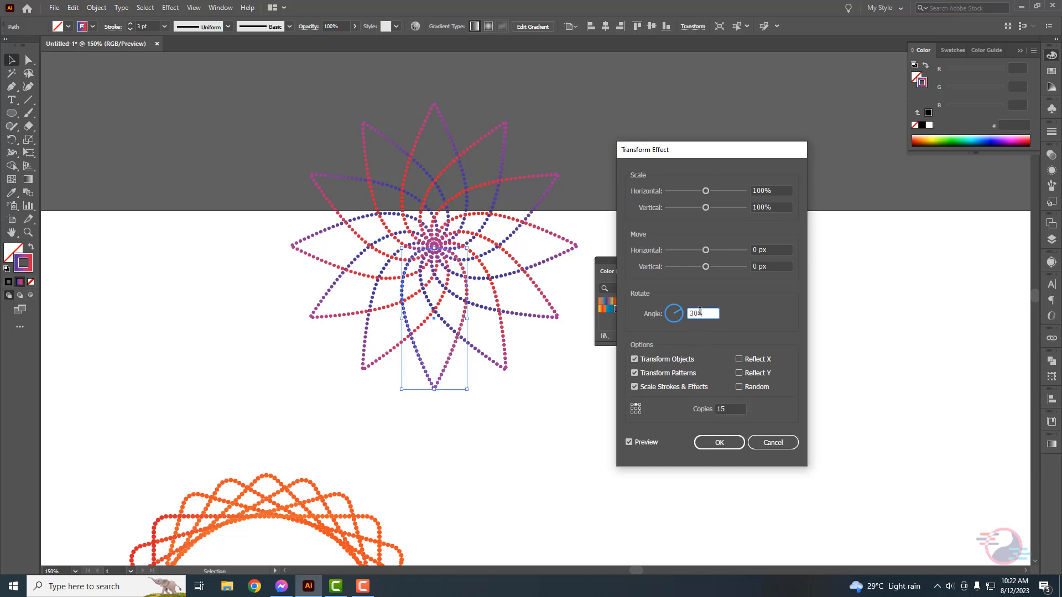
pyautogui.press('Up')
pyautogui.press('Up')
pyautogui.press('Up')
pyautogui.press('Up')
pyautogui.press('Up')
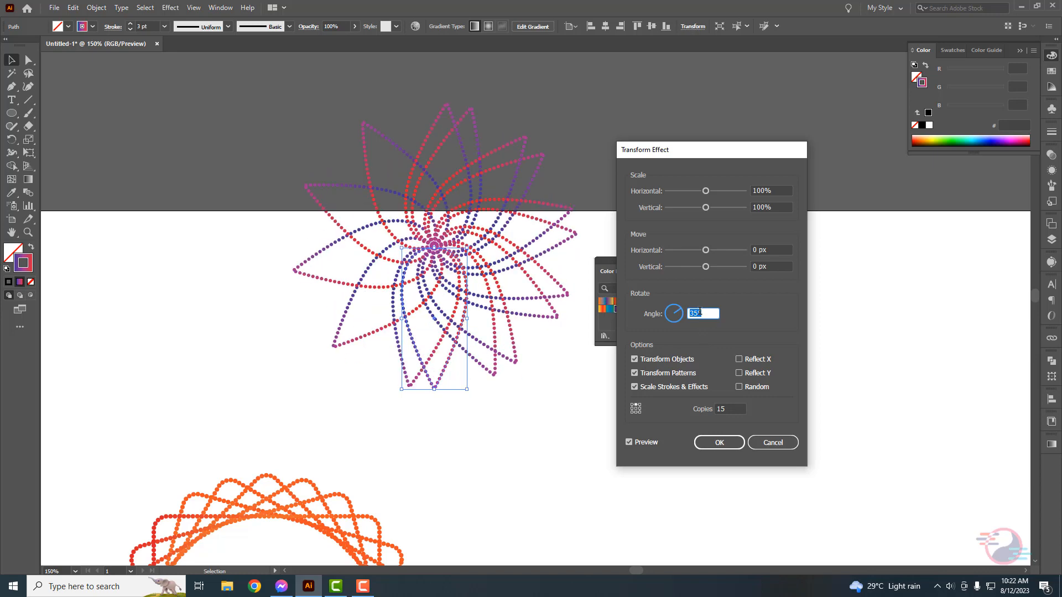
pyautogui.press('Up')
pyautogui.press('Up')
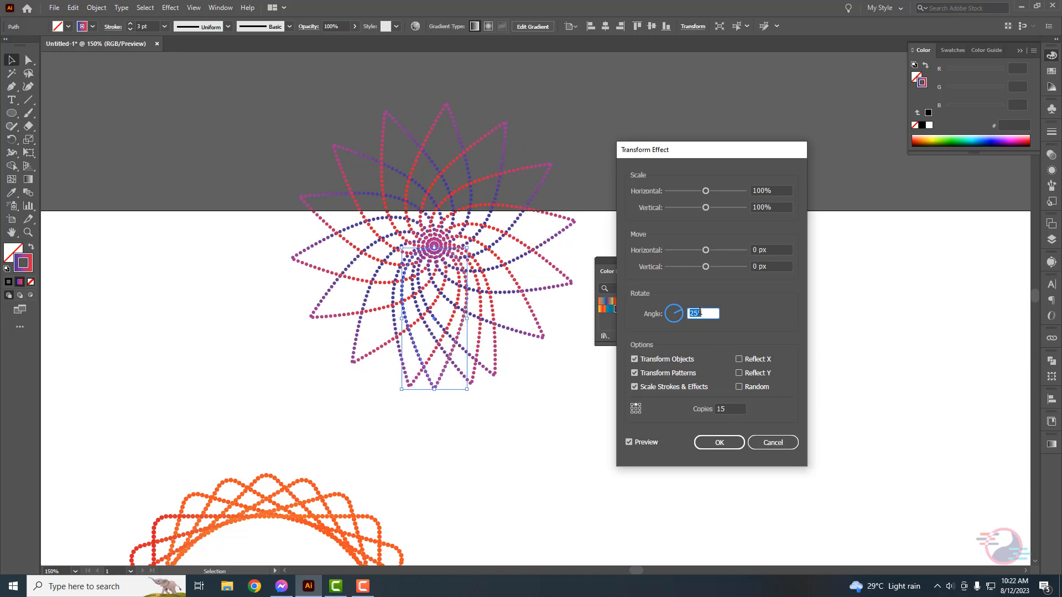
pyautogui.press('Up')
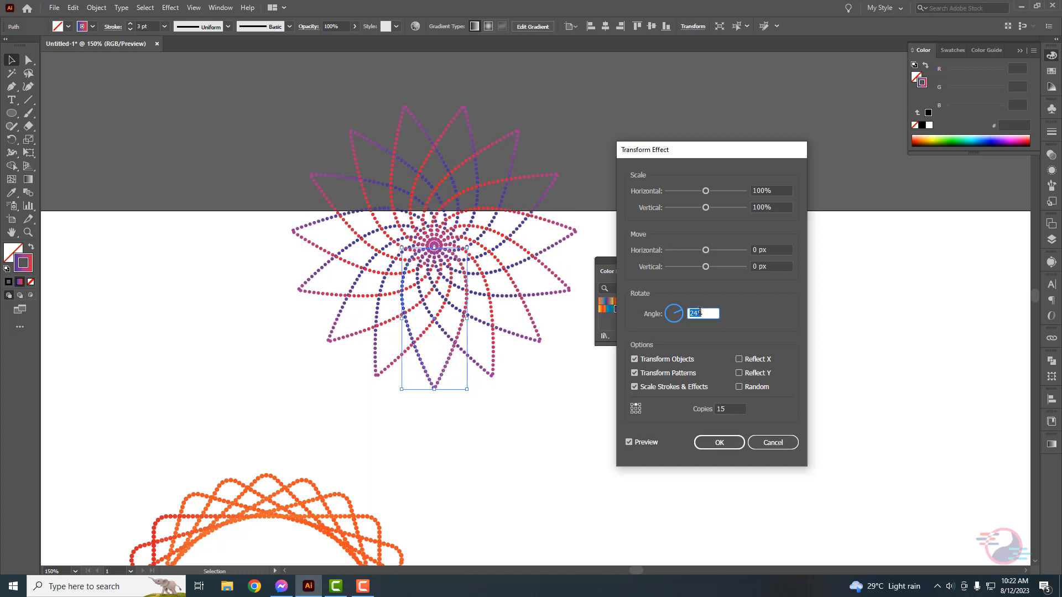
# Step: Set the petal's Transform effect to 16 copies and a rotation angle of 14°
pyautogui.click(735, 409)
pyautogui.press('Up')
pyautogui.press('Up')
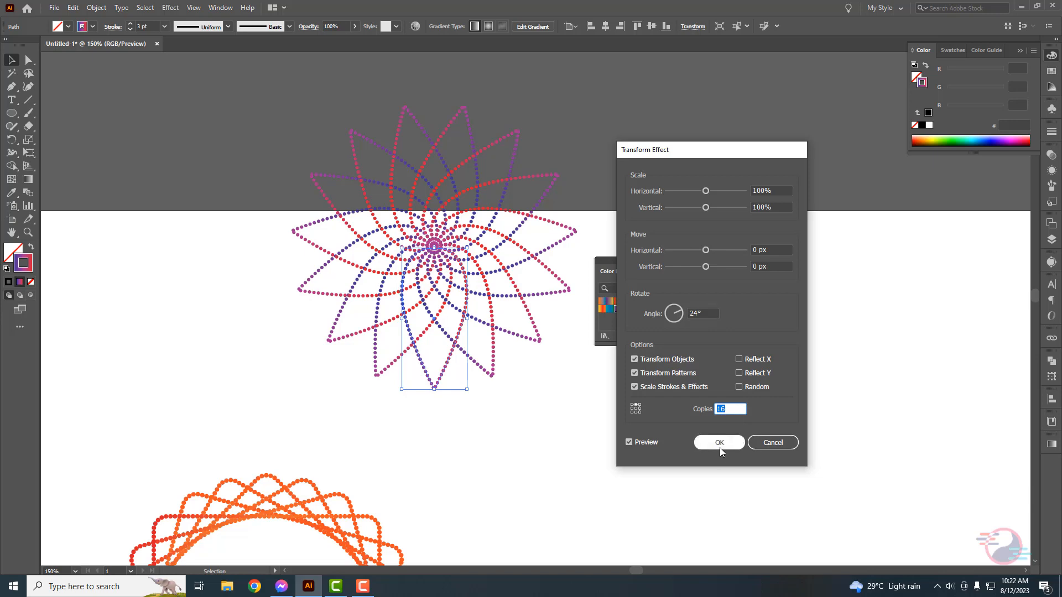
pyautogui.click(701, 315)
pyautogui.hotkey('shift', 'Down')
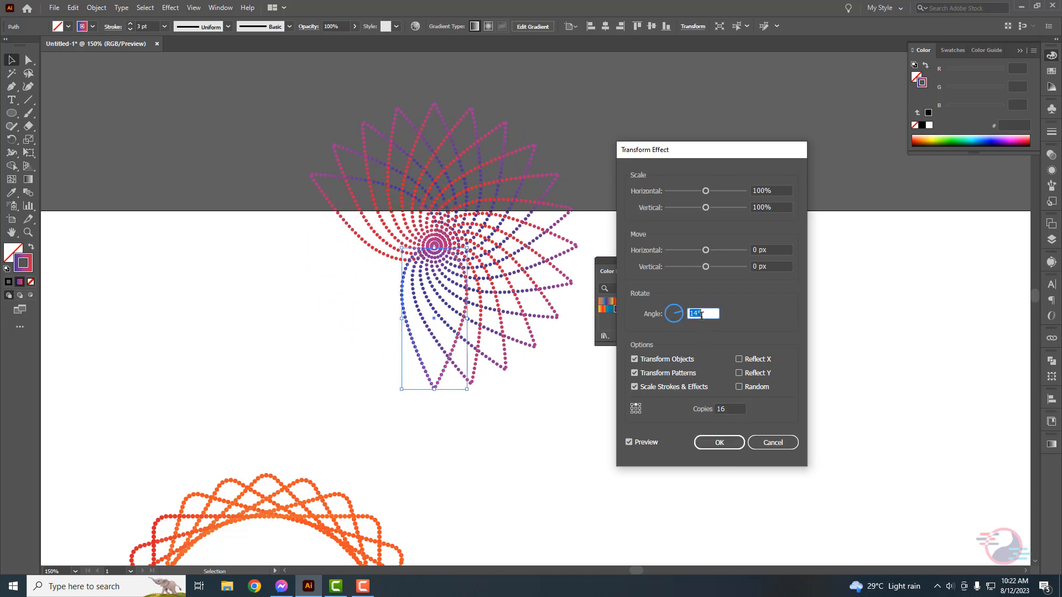
# Step: Set the petal's Transform effect to 24 copies with a rotation angle of 15° for an evenly spaced full circle
pyautogui.click(731, 411)
pyautogui.press('Up')
pyautogui.press('Up')
pyautogui.press('Up')
pyautogui.press('Up')
pyautogui.press('Up')
pyautogui.press('Up')
pyautogui.press('Up')
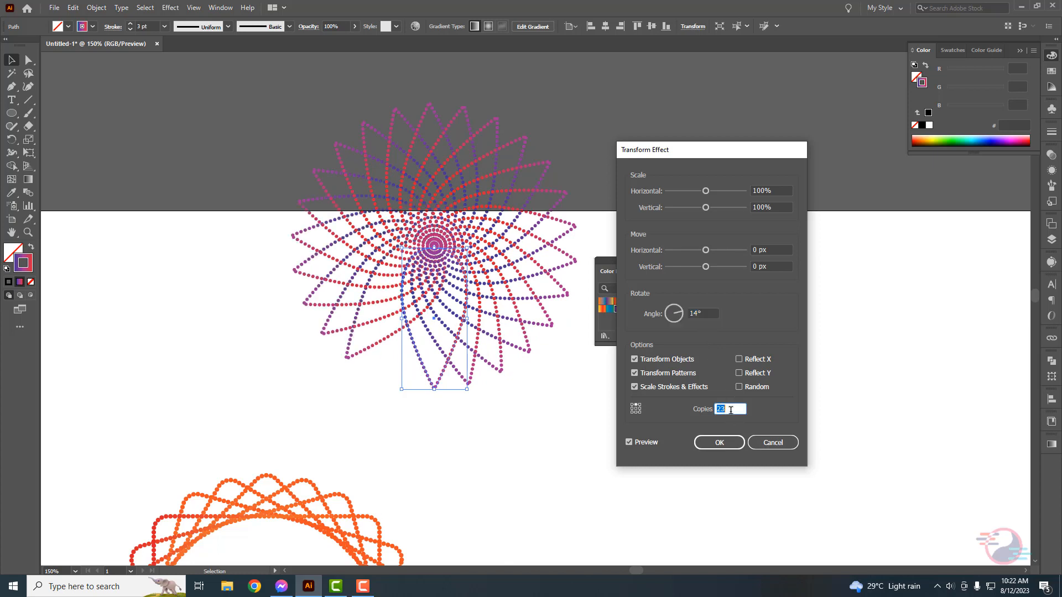
pyautogui.press('Up')
pyautogui.press('Up')
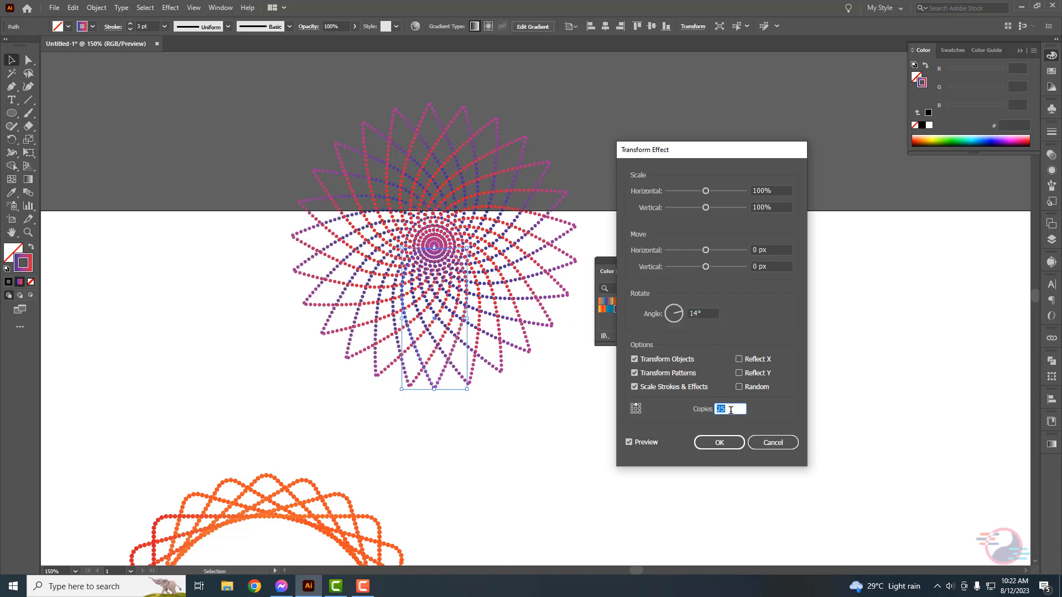
pyautogui.press('Down')
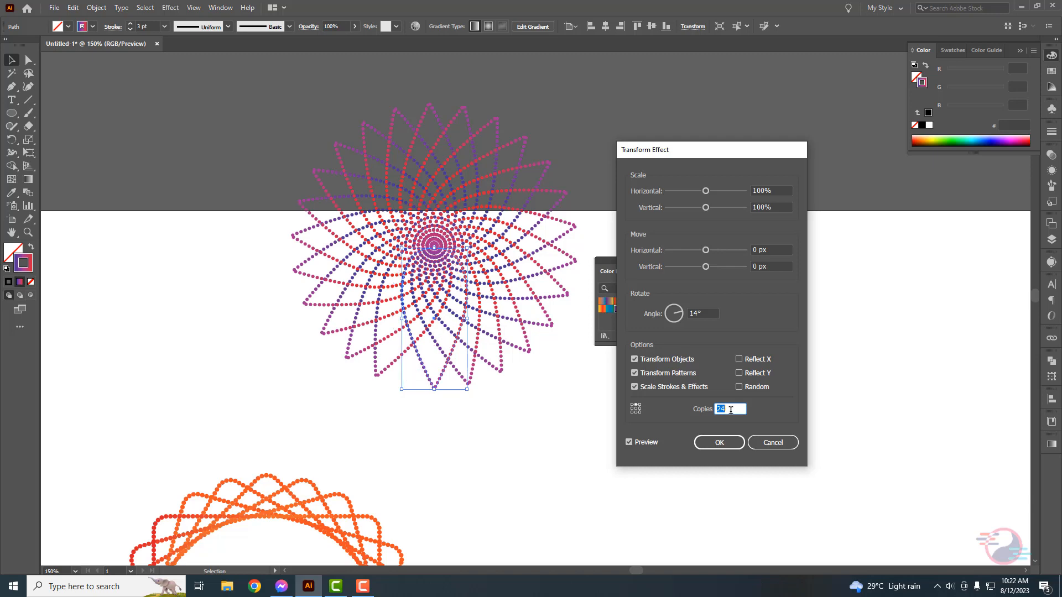
pyautogui.click(699, 315)
pyautogui.press('Up')
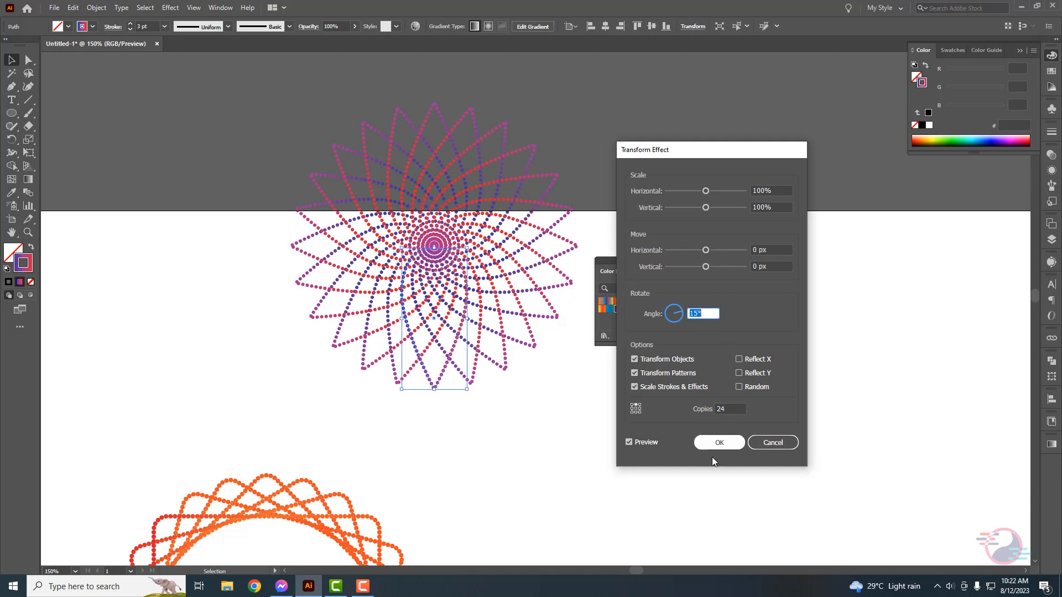
# Step: Apply the petal's Transform effect with 30 copies at 15° and move the rosette to just above the orange rounded-square rosette
pyautogui.click(729, 407)
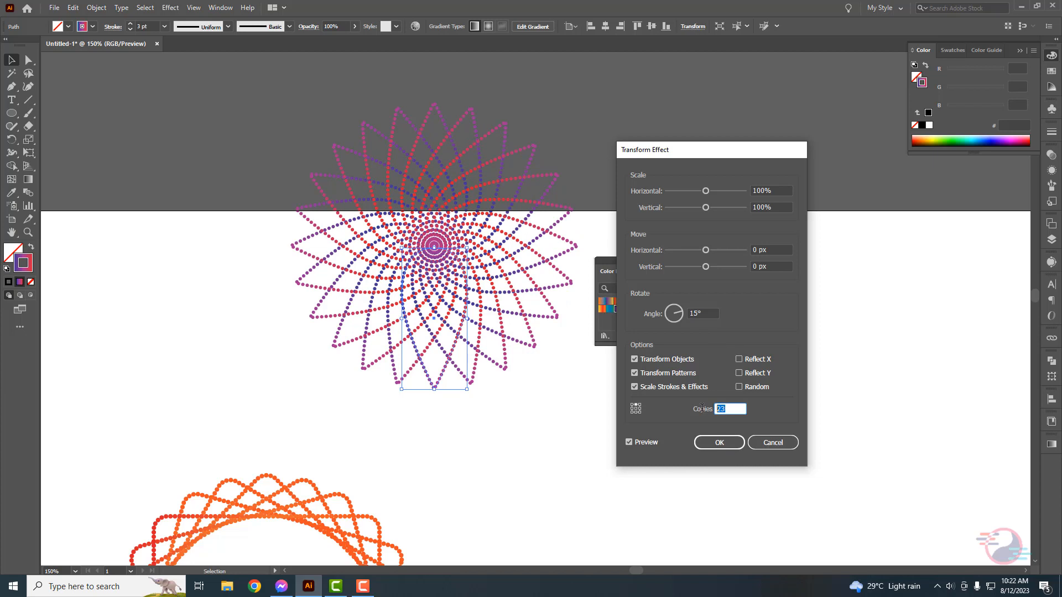
pyautogui.click(703, 313)
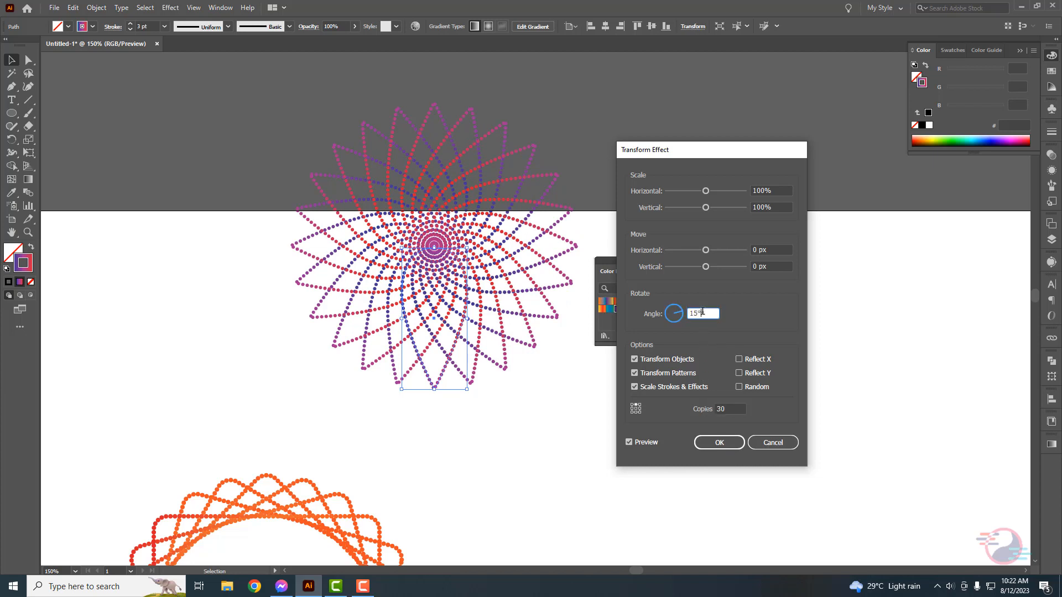
pyautogui.click(716, 444)
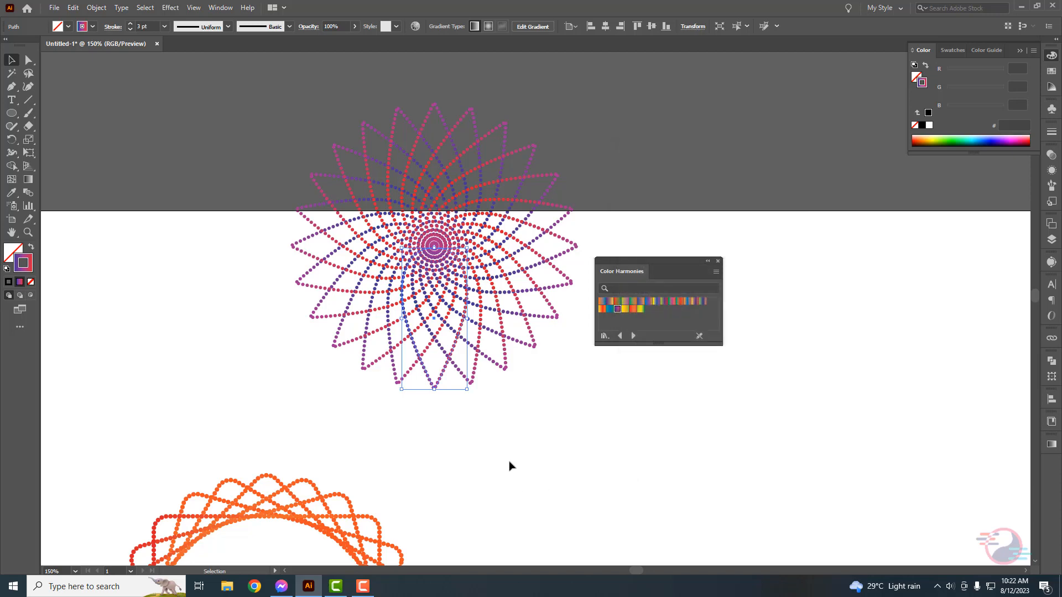
pyautogui.moveTo(454, 250); pyautogui.dragTo(279, 304)
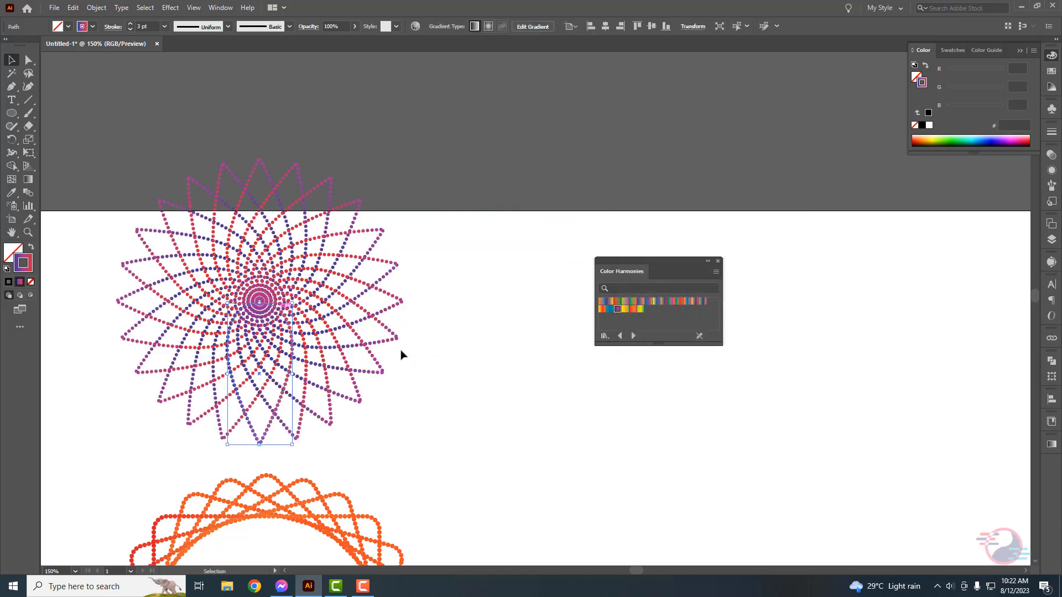
pyautogui.click(438, 360)
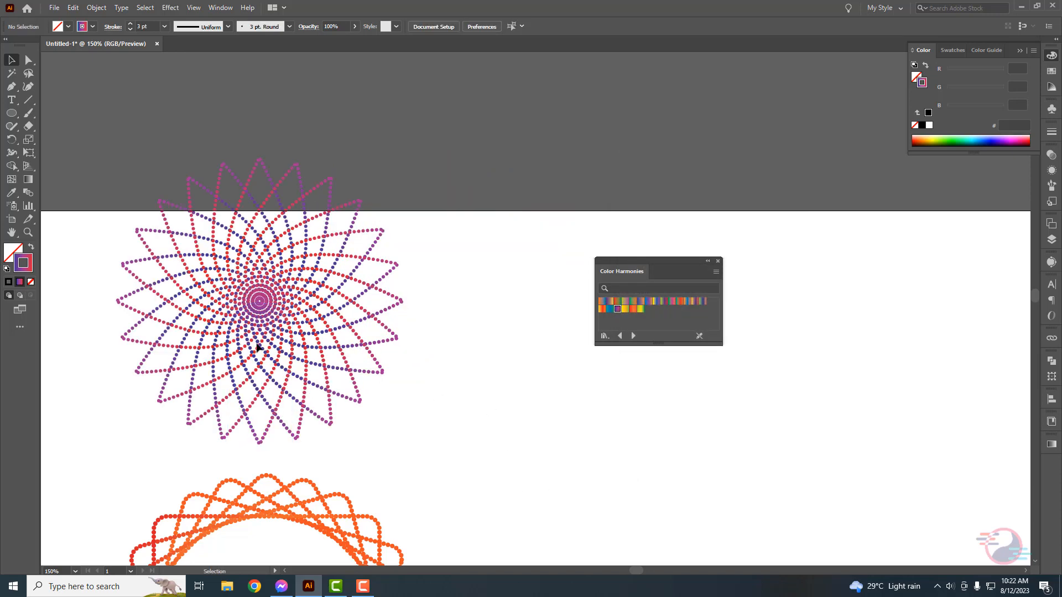
# Step: Turn off the dashed line on the petal rosette's stroke to make it solid
pyautogui.click(287, 342)
pyautogui.click(112, 27)
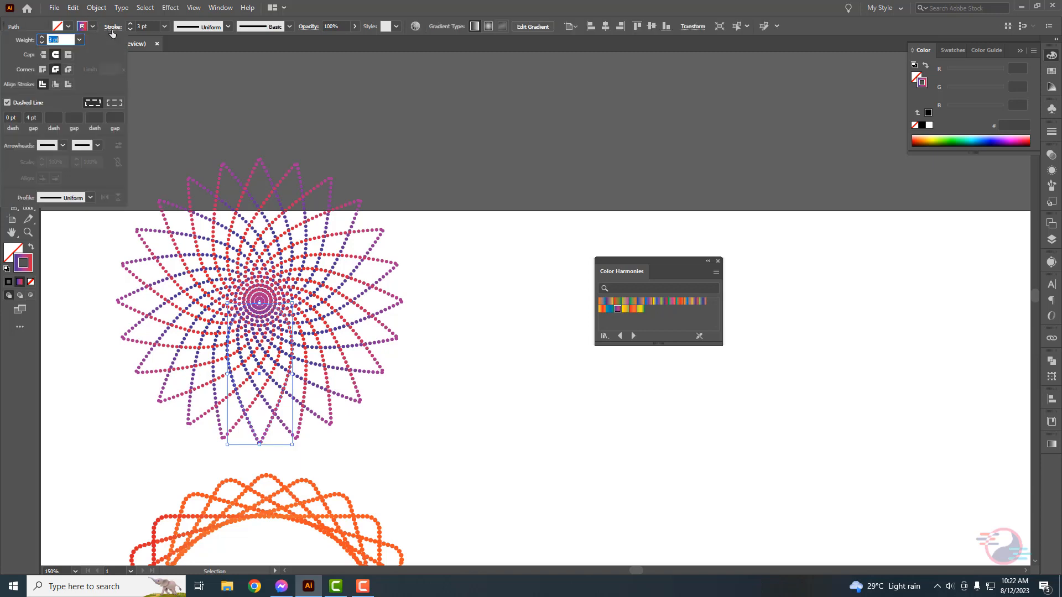
pyautogui.click(7, 102)
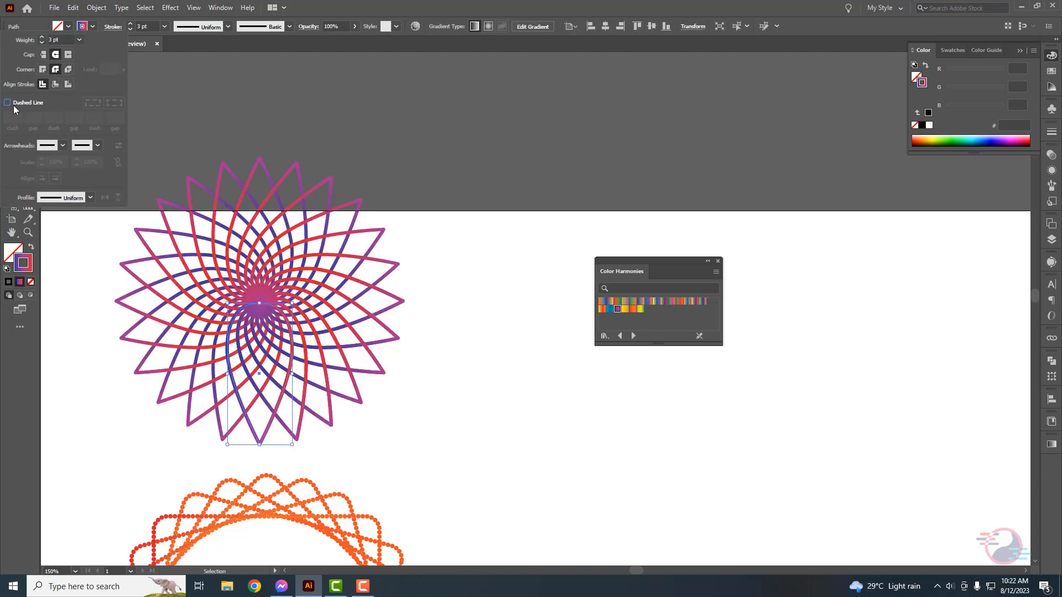
pyautogui.click(246, 121)
# Step: Duplicate the solid petal rosette to its right, turn the copy's dashed line back on and space it clear of the original
pyautogui.moveTo(267, 313); pyautogui.dragTo(503, 320)
pyautogui.click(113, 26)
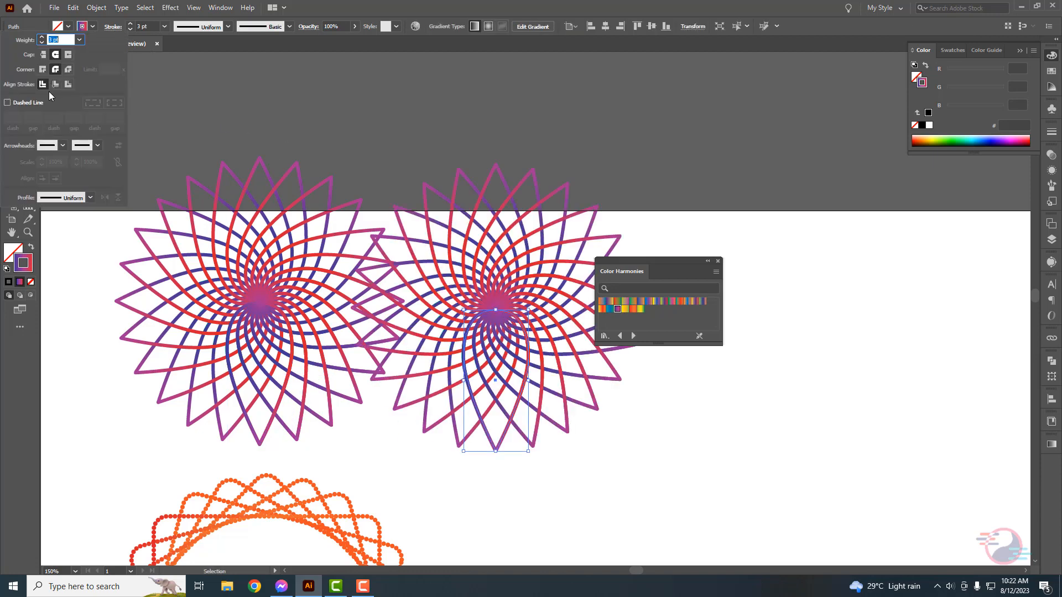
pyautogui.click(7, 103)
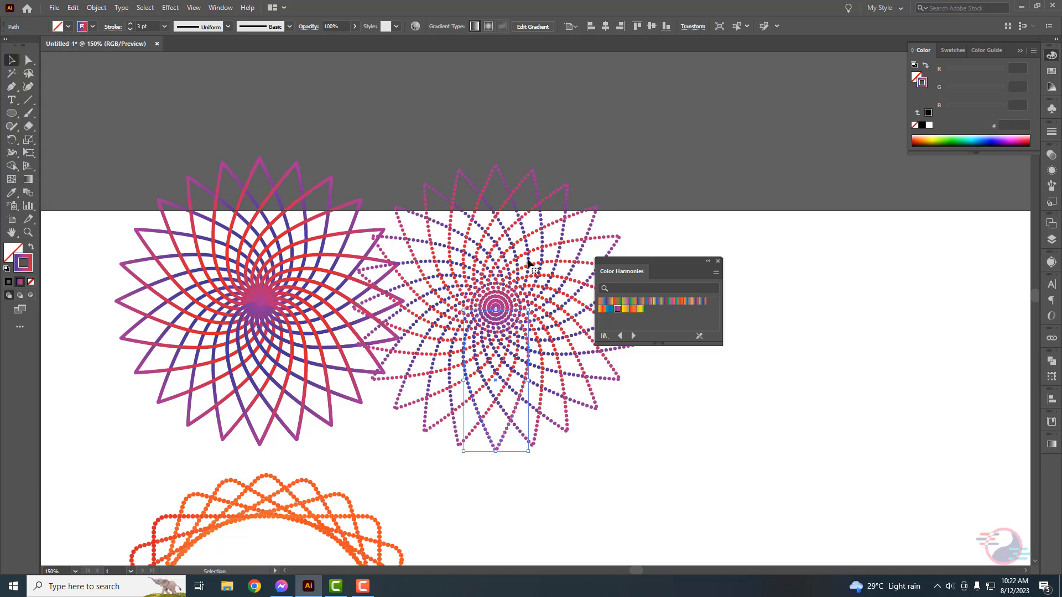
pyautogui.click(767, 269)
pyautogui.moveTo(562, 156); pyautogui.dragTo(437, 133)
pyautogui.moveTo(360, 294); pyautogui.dragTo(437, 291)
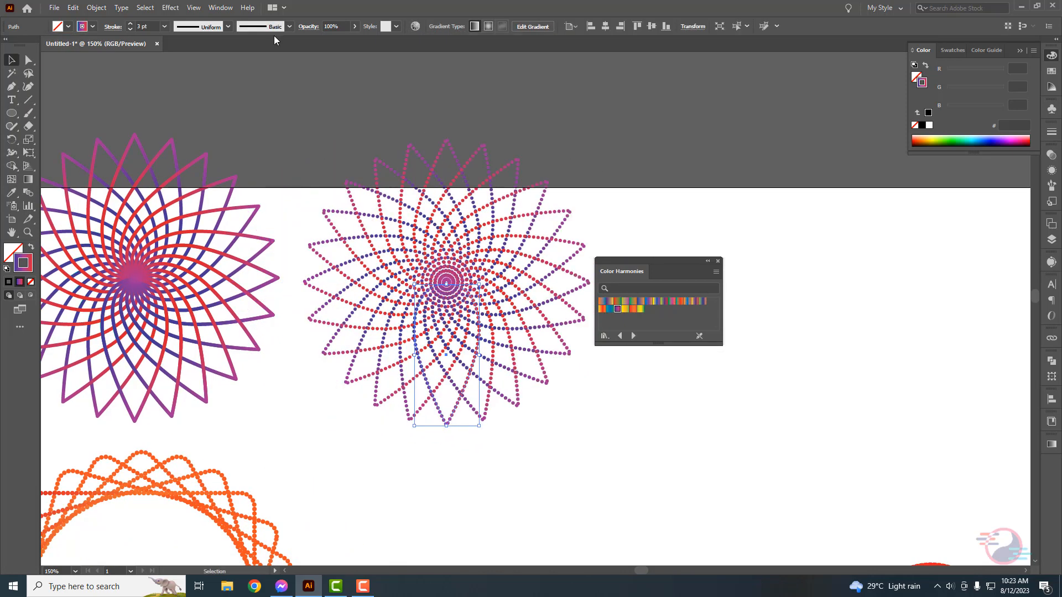
# Step: Try several Color Harmonies gradients on the dotted petal rosette's stroke and settle on the red-orange-yellow one
pyautogui.click(650, 301)
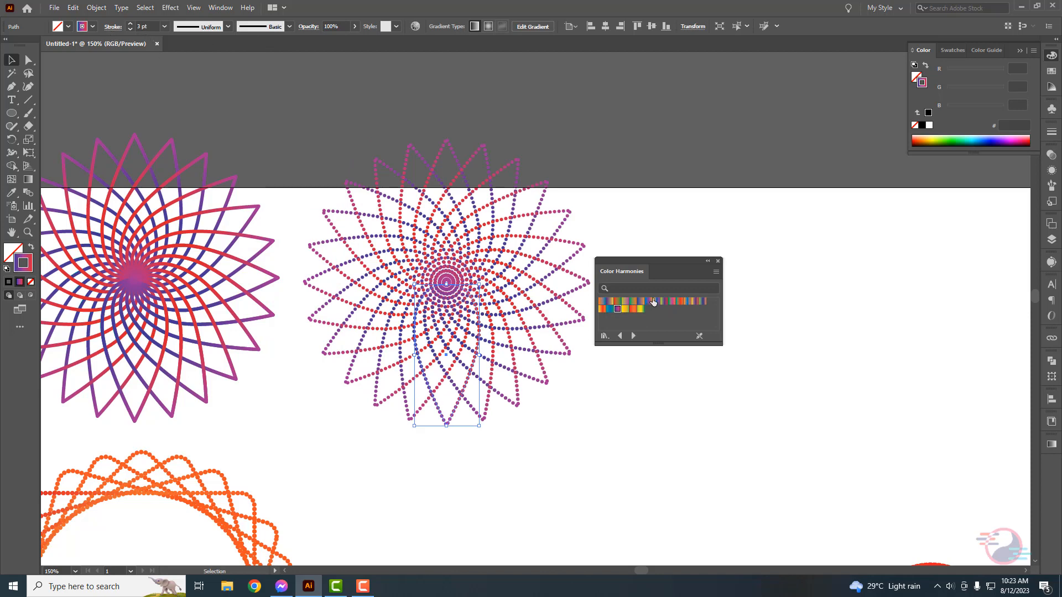
pyautogui.click(624, 301)
pyautogui.click(610, 302)
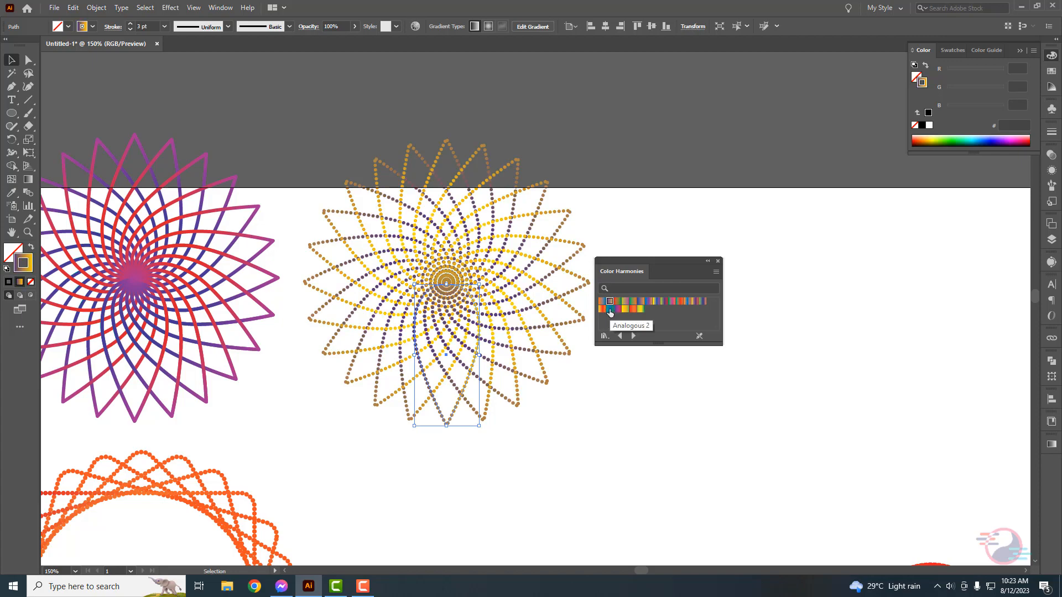
pyautogui.click(601, 309)
pyautogui.click(568, 416)
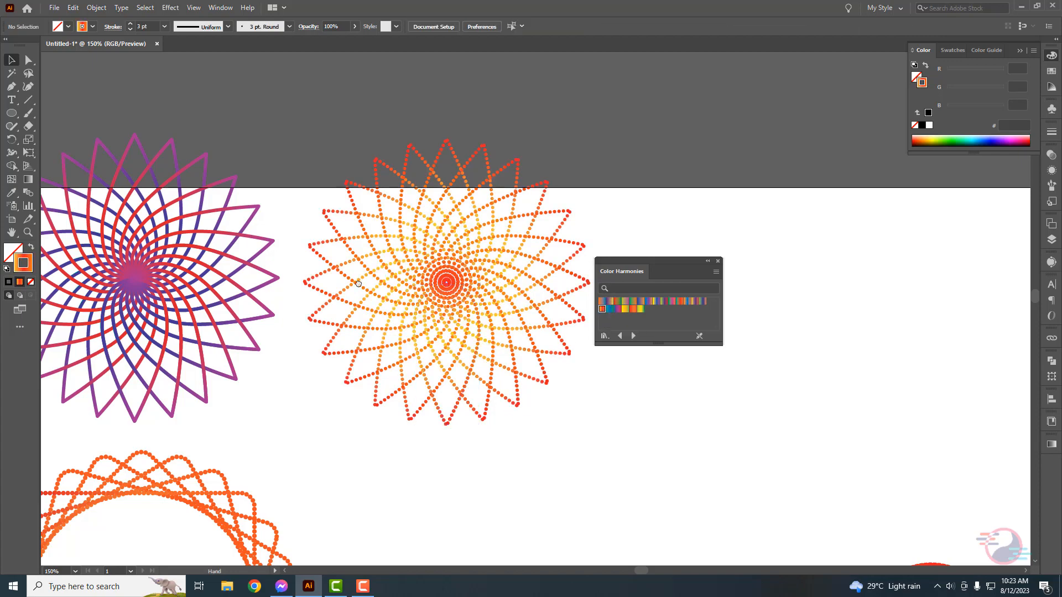
# Step: Duplicate the orange rounded-square rosette and place the copy to its left, clear of the original
pyautogui.scroll(-5, 358, 283)
pyautogui.hscroll(-3, 358, 284)
pyautogui.moveTo(379, 240); pyautogui.dragTo(244, 184)
pyautogui.hscroll(-4, 442, 217)
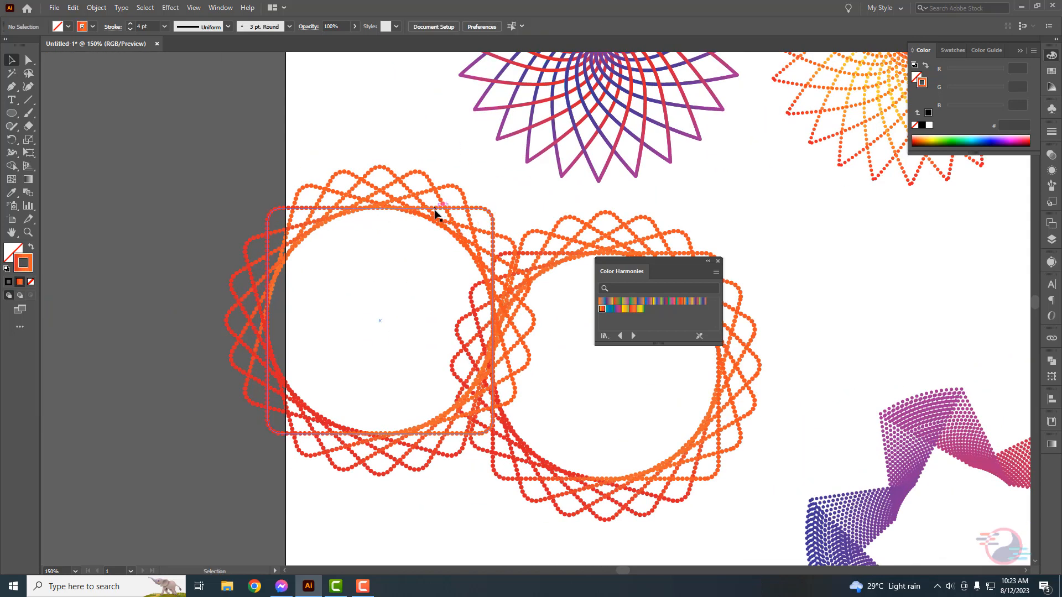
pyautogui.moveTo(435, 213); pyautogui.dragTo(287, 213)
pyautogui.scroll(2, 470, 213)
# Step: Give the duplicated rounded-square rosette the solid purple-red gradient stroke of the petal rosette with the Eyedropper
pyautogui.press('i')
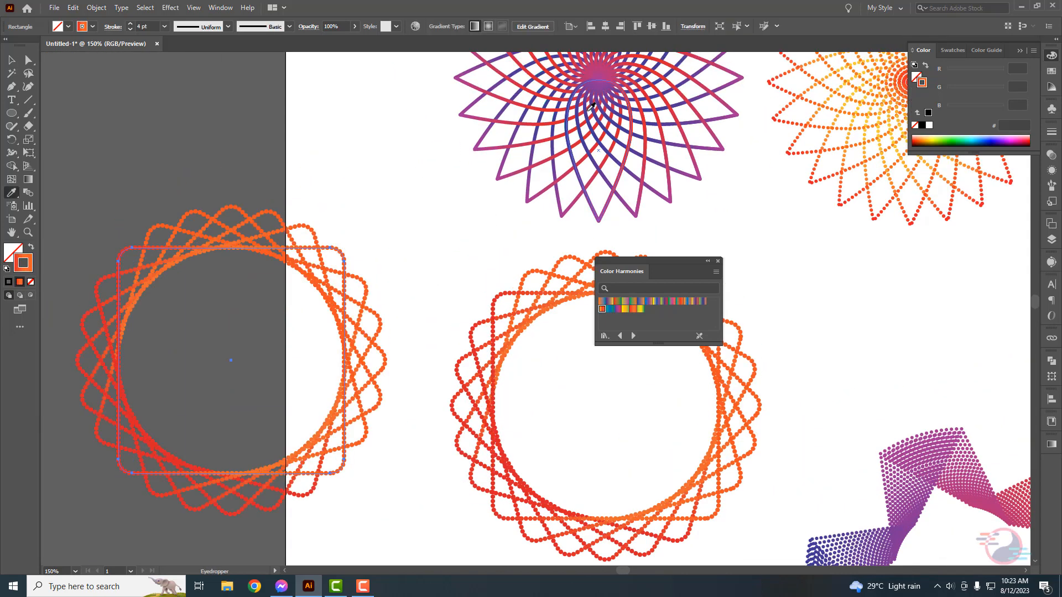
pyautogui.click(591, 107)
pyautogui.press('v')
pyautogui.click(390, 228)
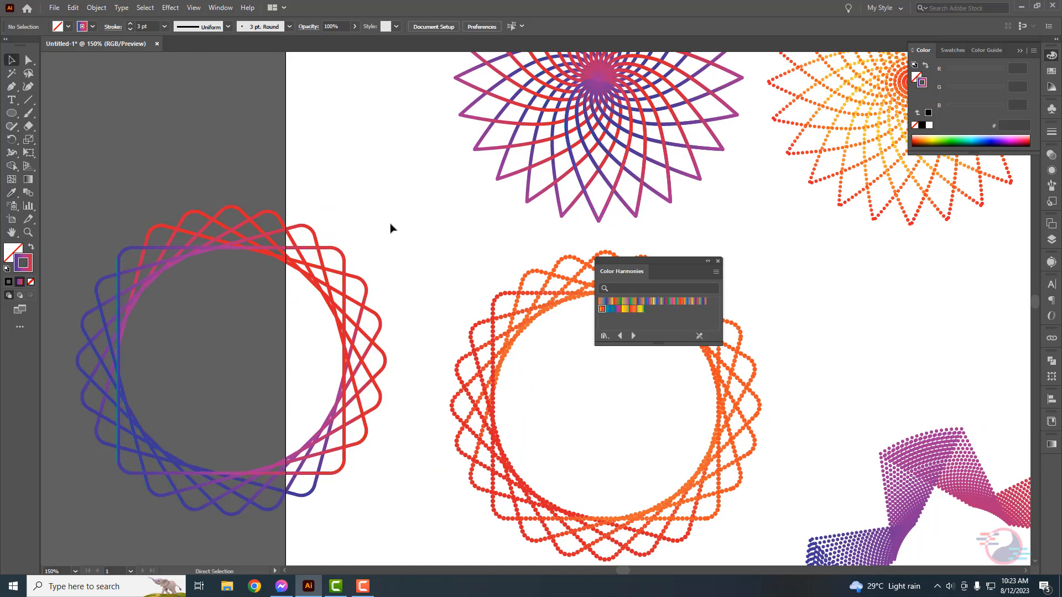
# Step: Duplicate the dotted star rosette to its lower left and give the copy the solid gradient stroke sampled from the rounded-square rosette
pyautogui.hotkey('ctrl', '-')
pyautogui.hscroll(2, 441, 302)
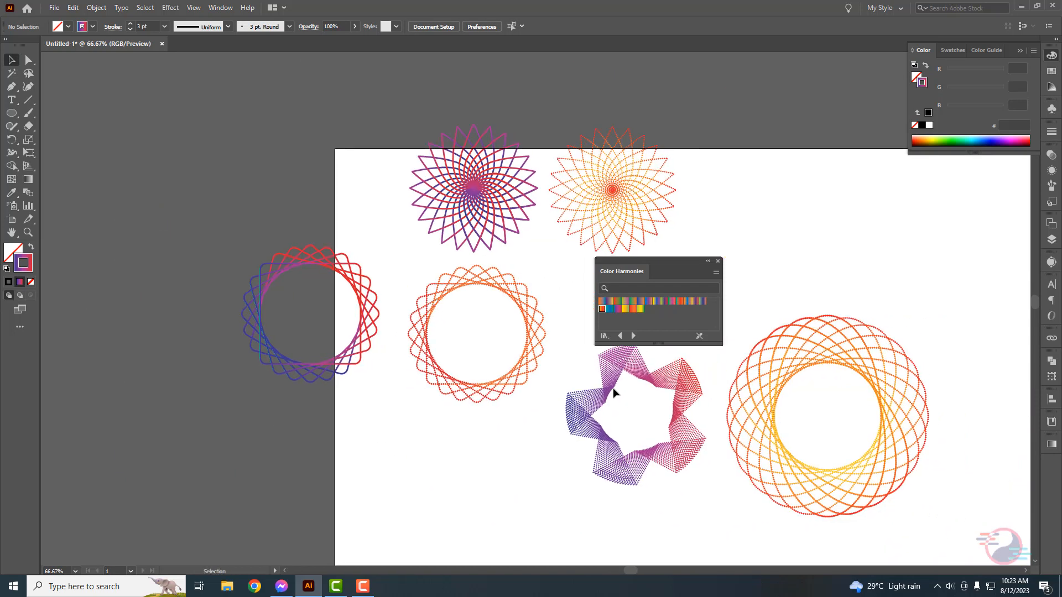
pyautogui.moveTo(558, 423); pyautogui.dragTo(343, 501)
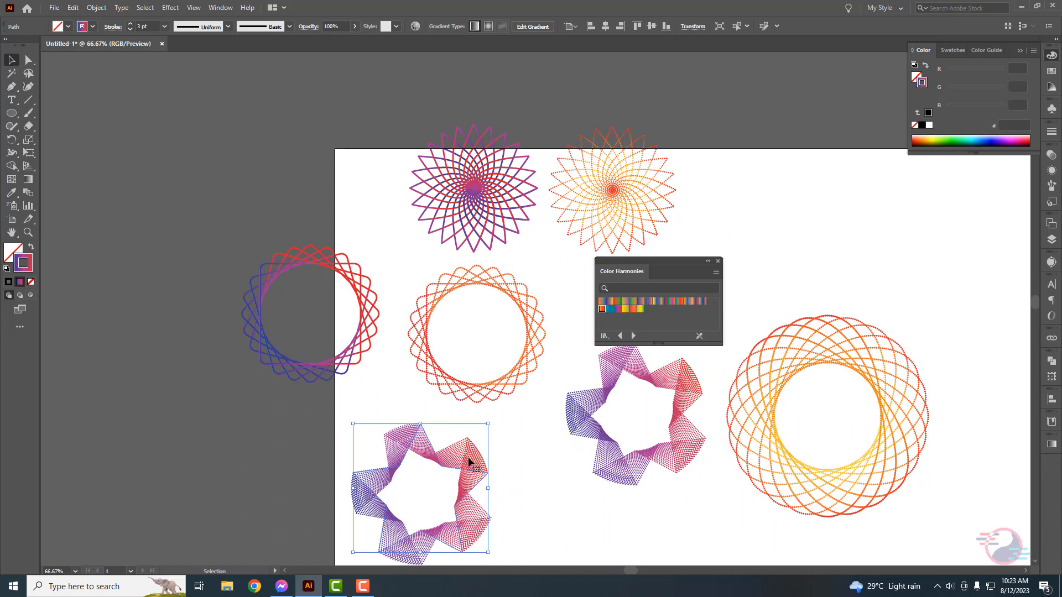
pyautogui.press('i')
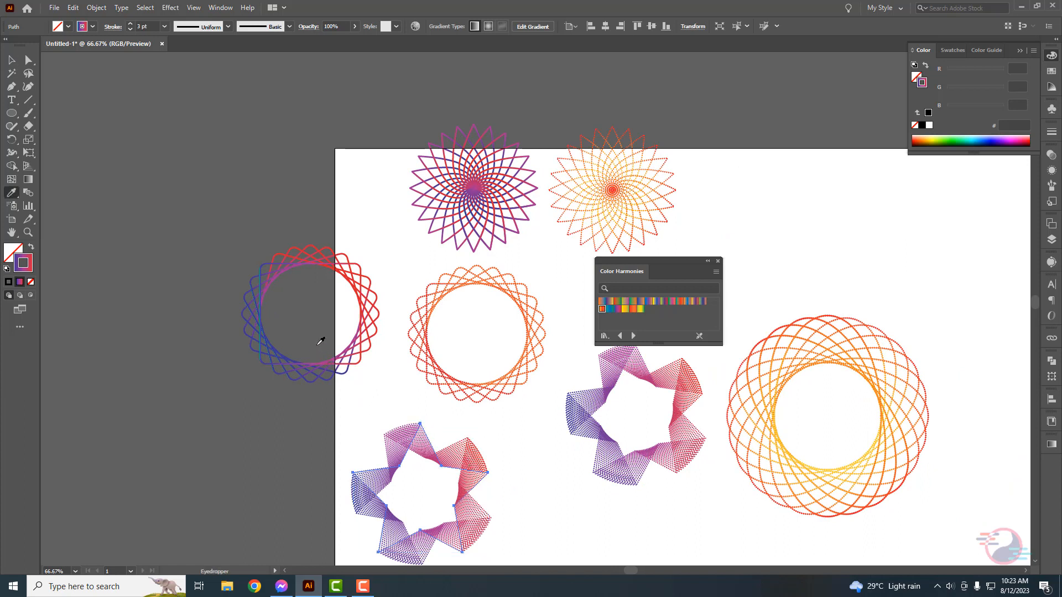
pyautogui.click(358, 282)
pyautogui.press('v')
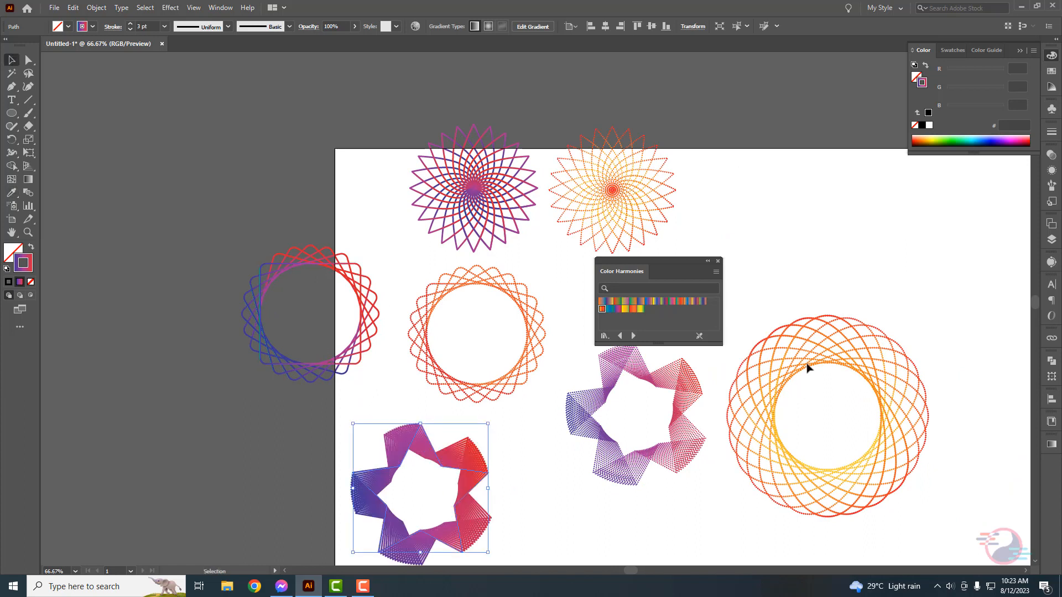
# Step: Duplicate the orange ellipse rosette upward, apply the solid purple petal rosette's sampled stroke to the copy and move it clear of the original
pyautogui.moveTo(806, 351); pyautogui.dragTo(814, 181)
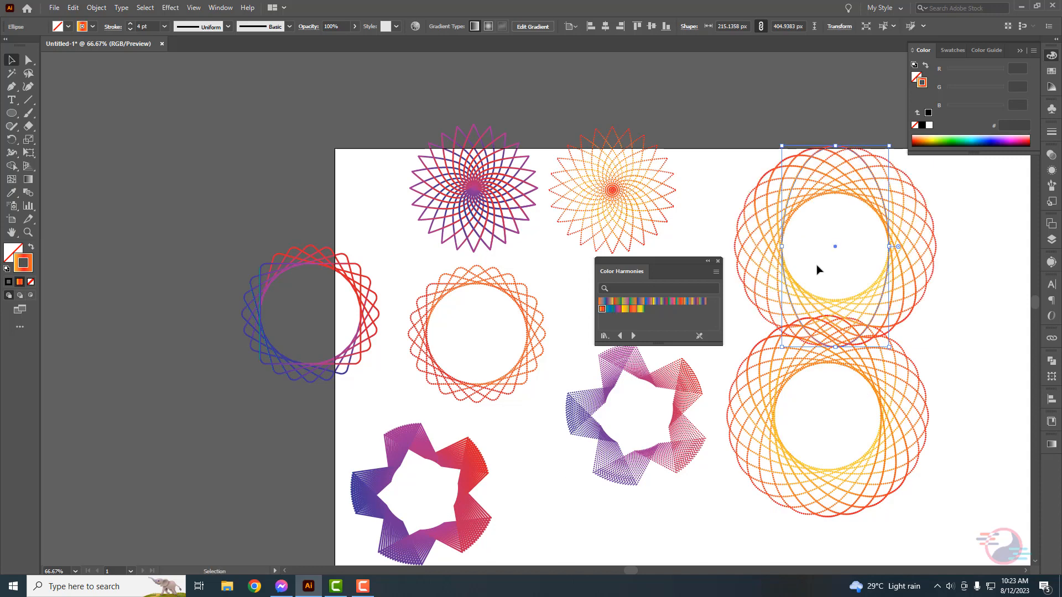
pyautogui.press('i')
pyautogui.click(488, 180)
pyautogui.press('v')
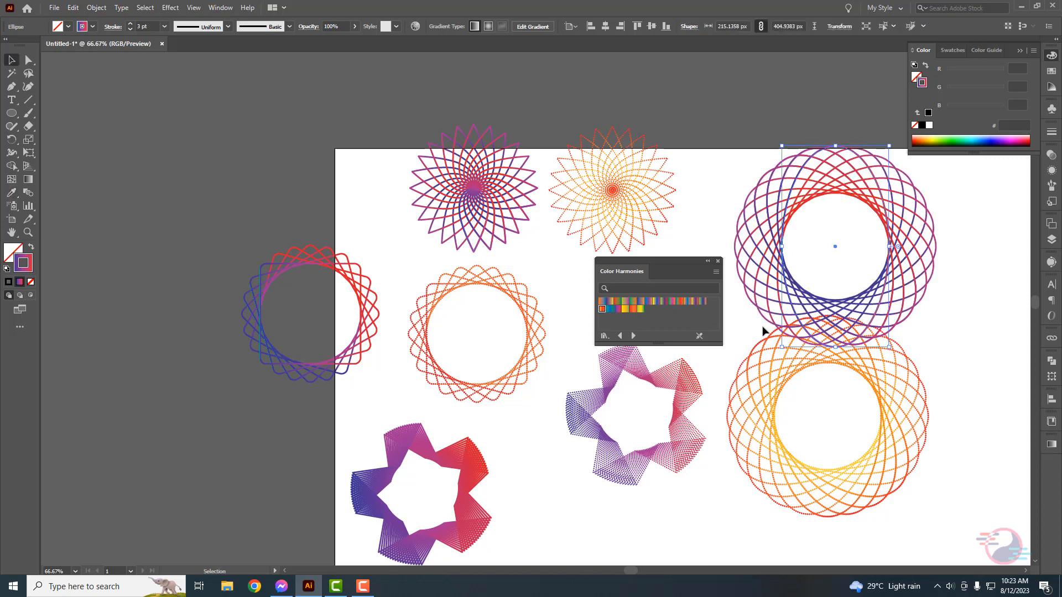
pyautogui.moveTo(916, 281); pyautogui.dragTo(888, 239)
pyautogui.click(948, 284)
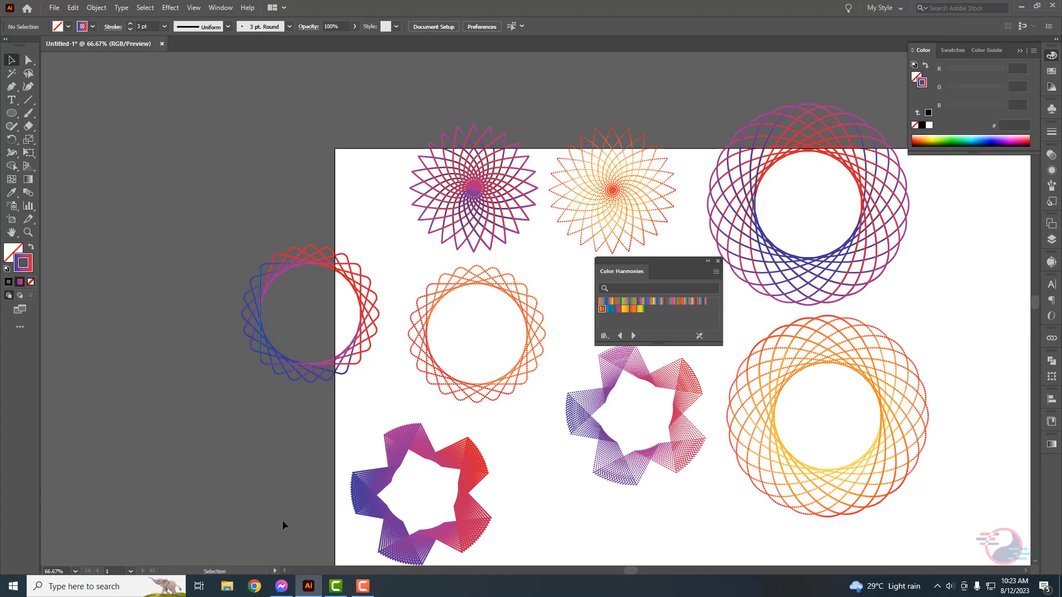
pyautogui.click(362, 589)
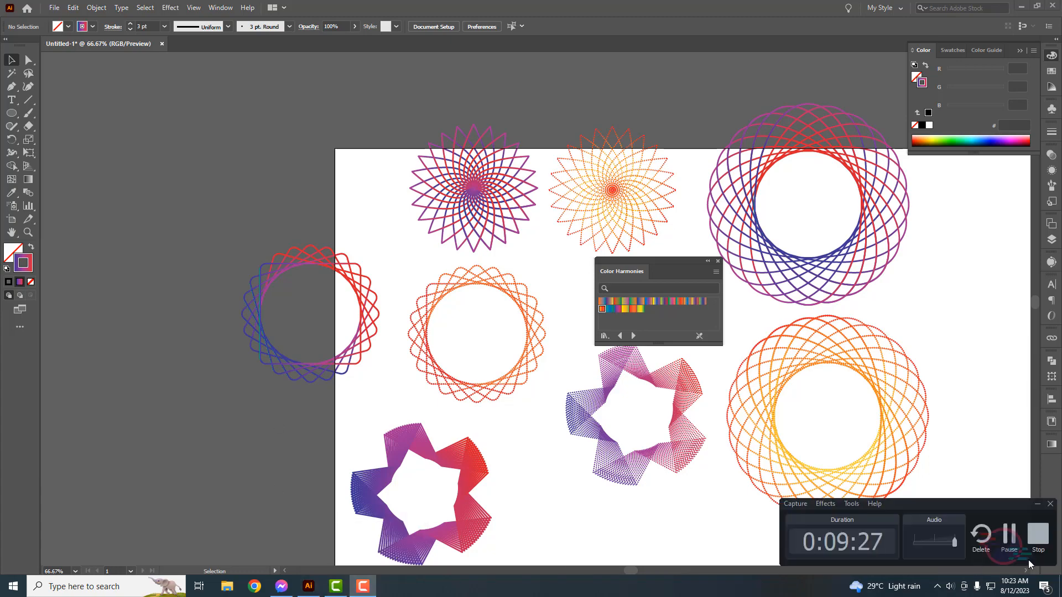